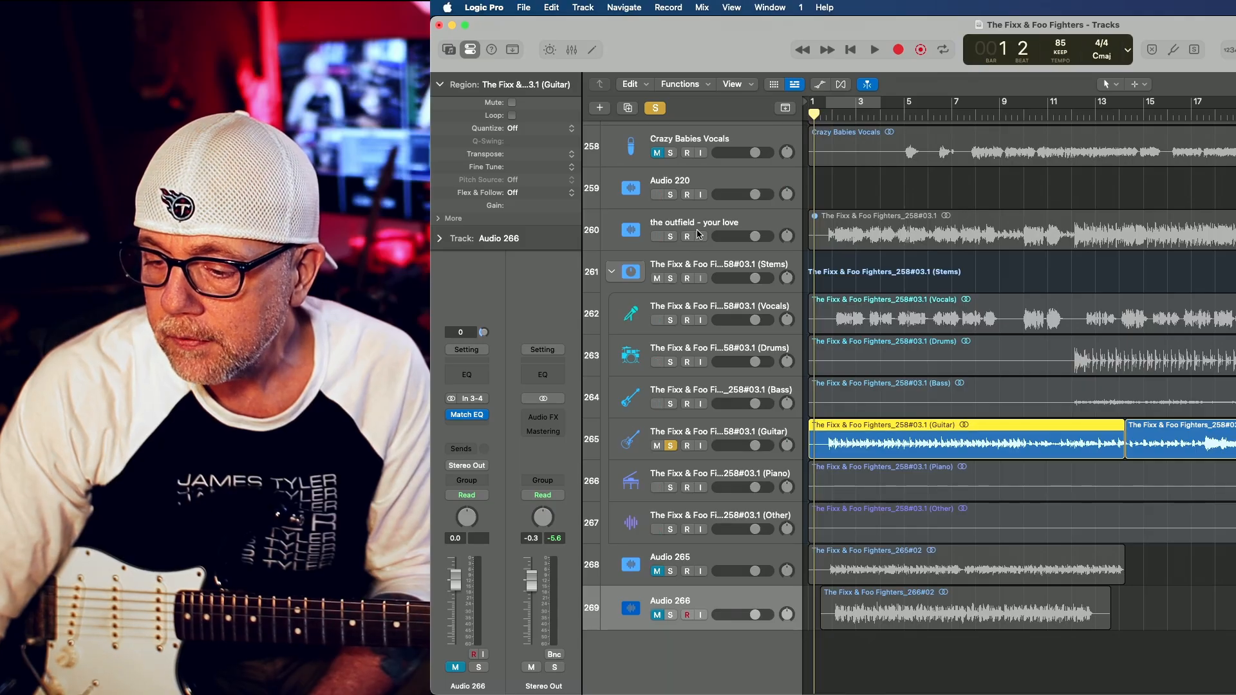
Select the track "the outfield - your love", switch to the Music app and move its window clear for browsing
click(759, 215)
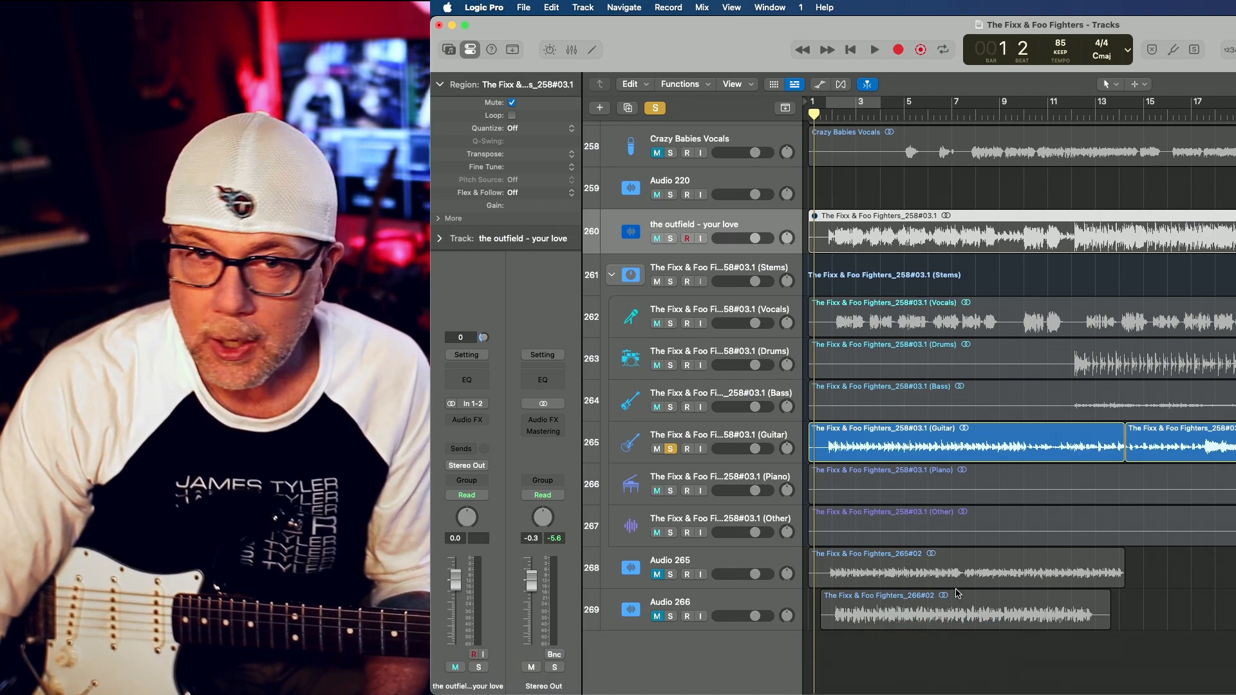
mouse_move(934, 687)
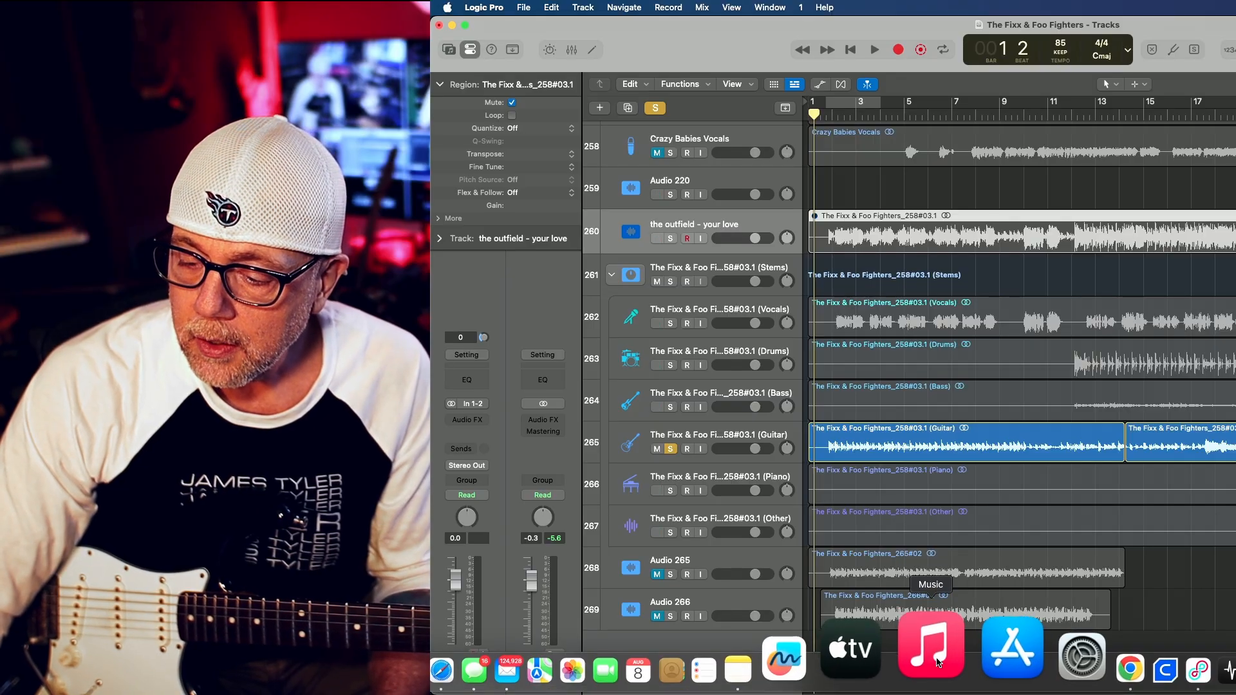
click(936, 660)
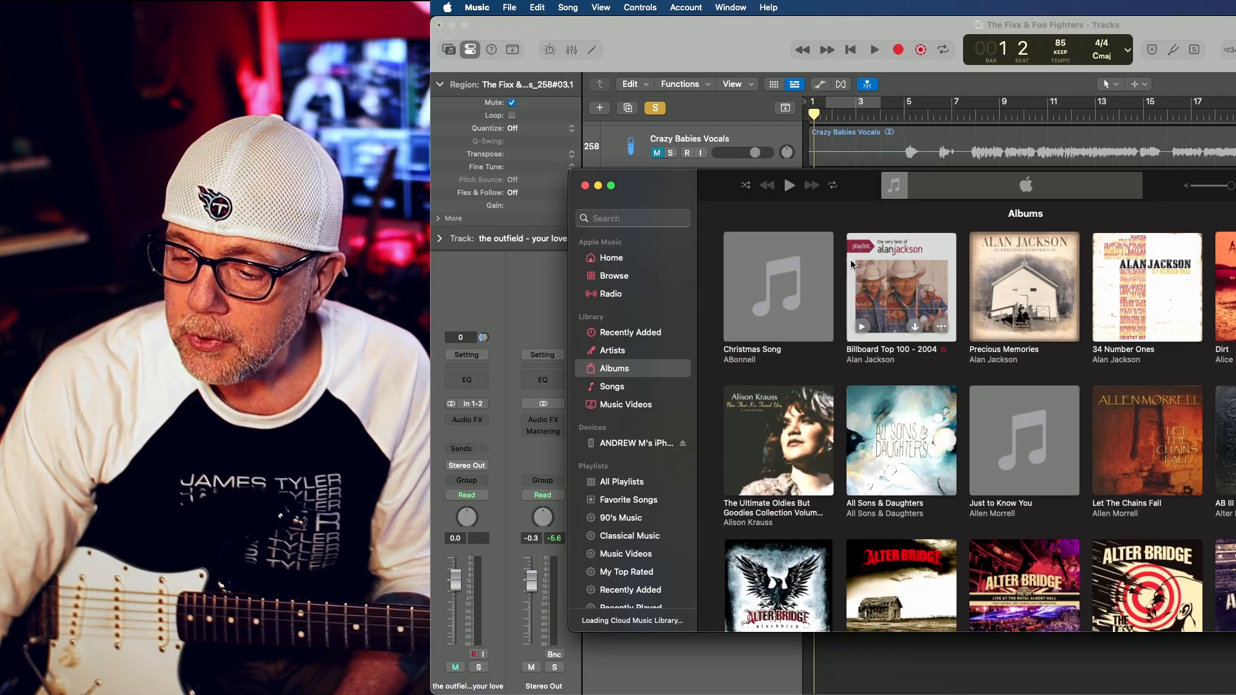
drag(712, 183, 711, 73)
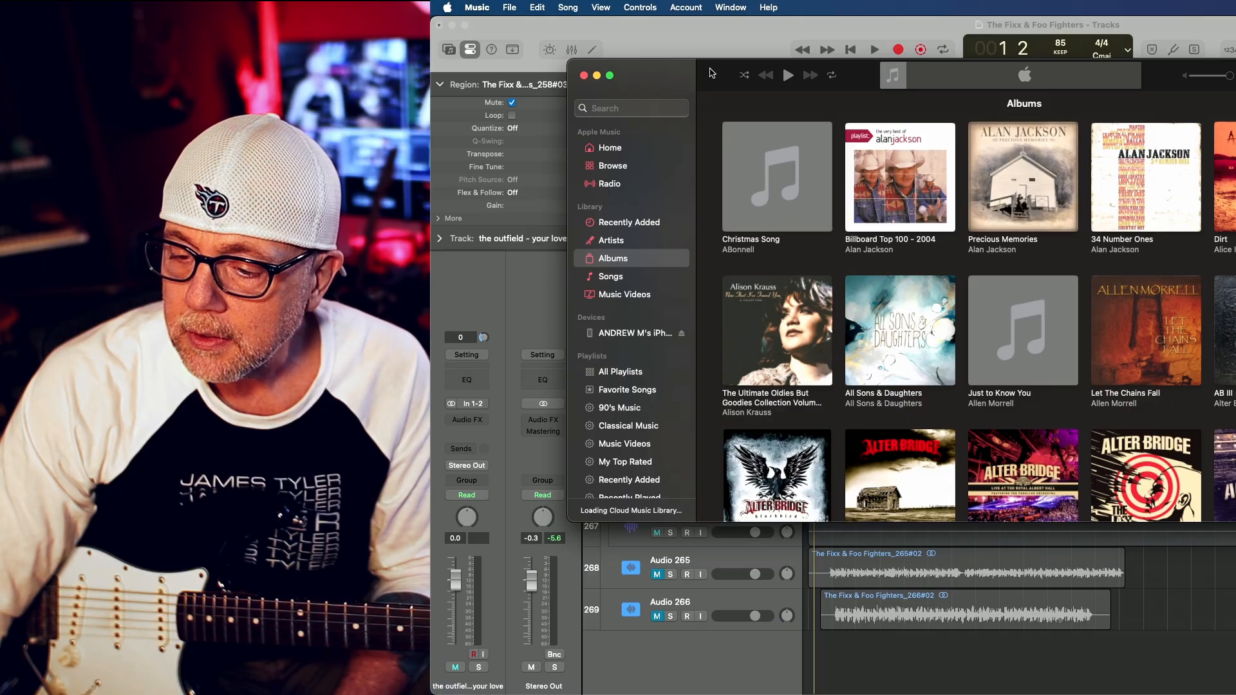
Search Music for "outfield your love", open the song Your Love on the album Play Deep, and shift the window aside
click(626, 108)
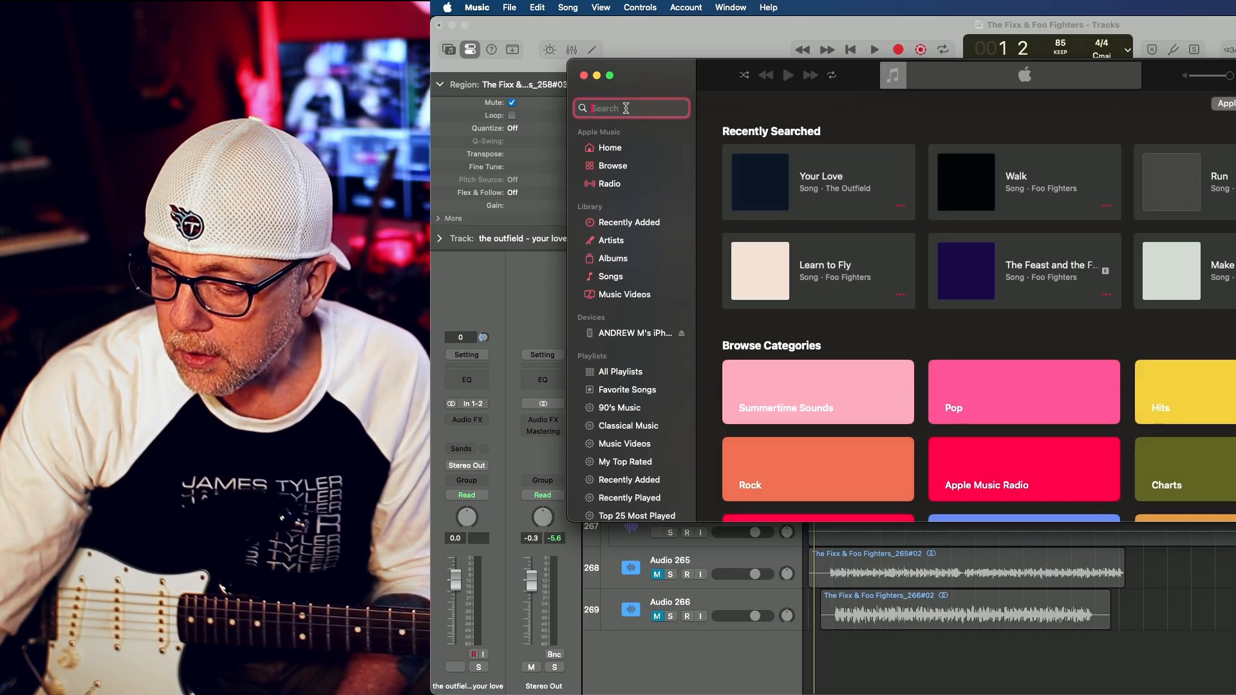
text(ou)
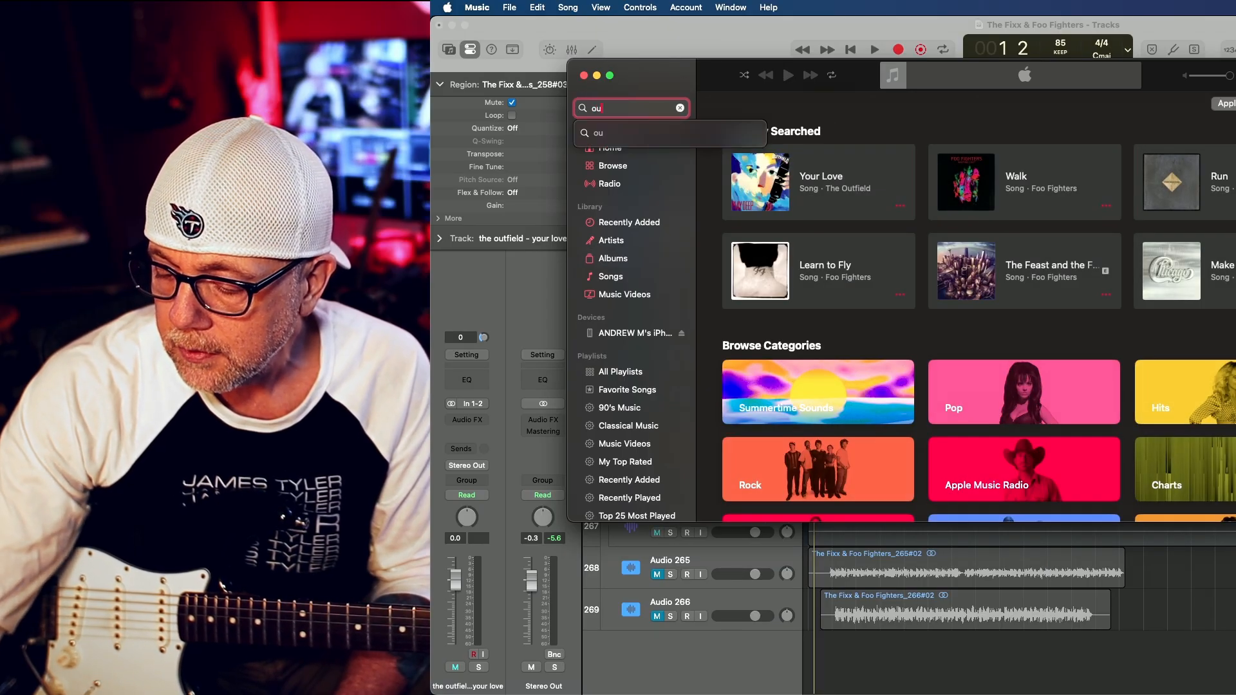
text(tfield)
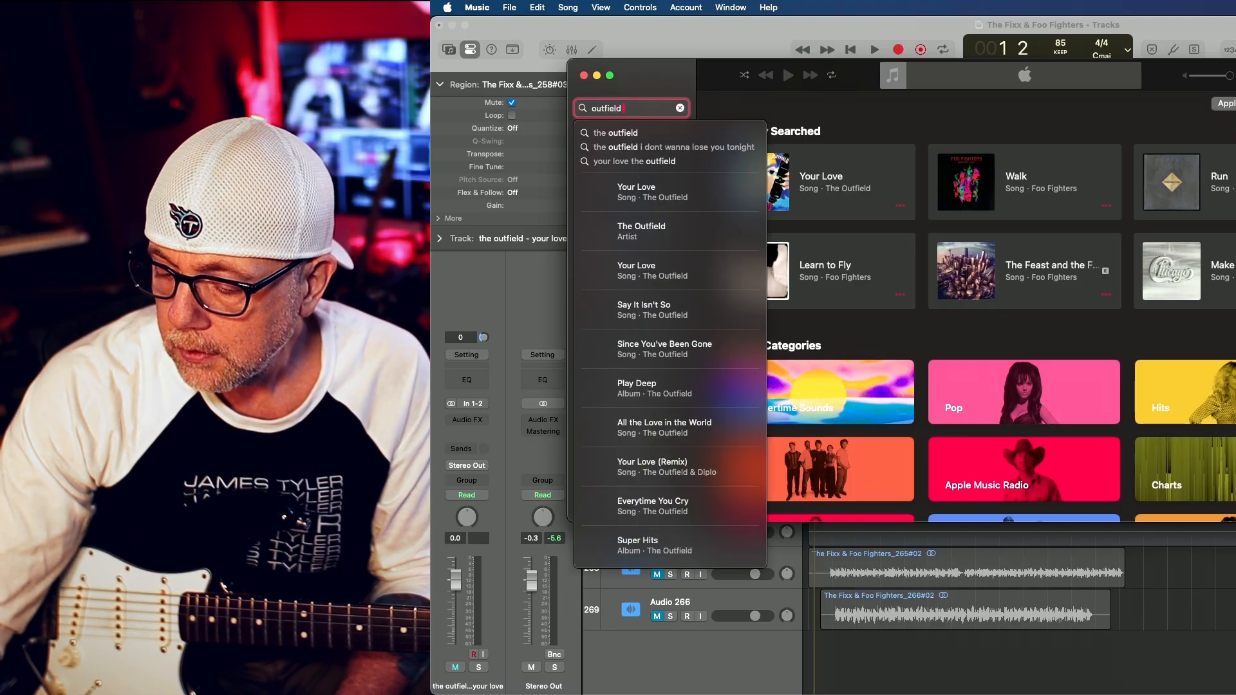
text( your love)
key(Return)
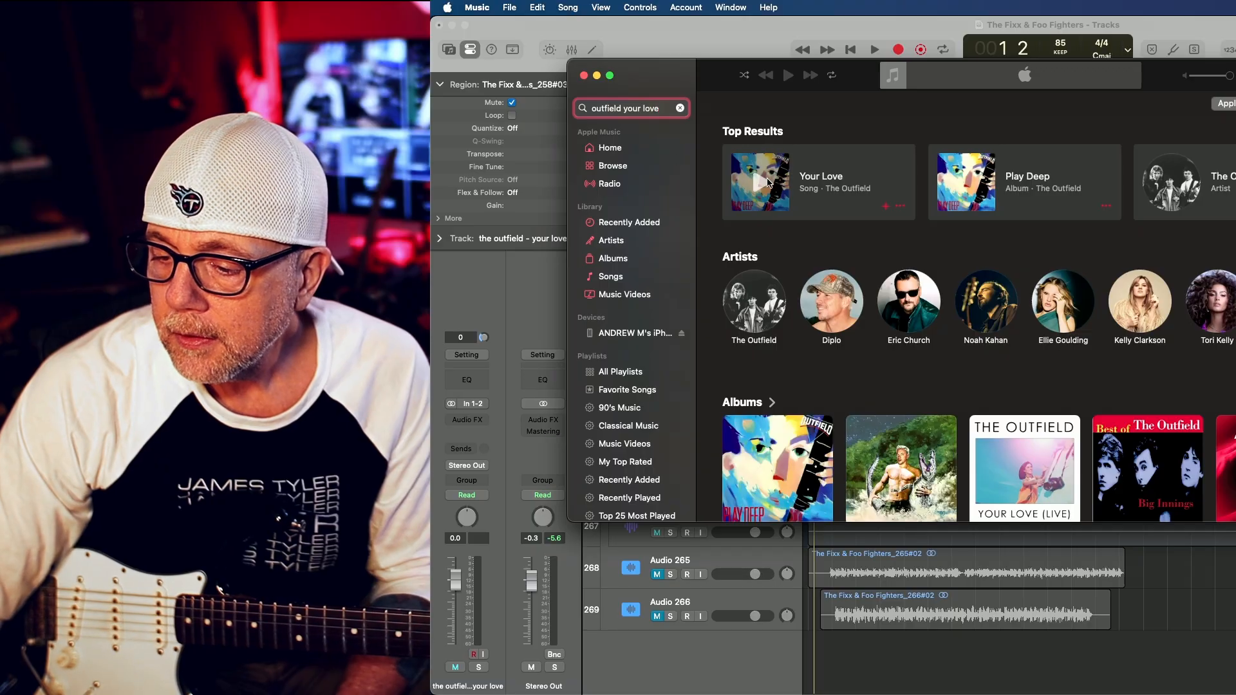
click(860, 159)
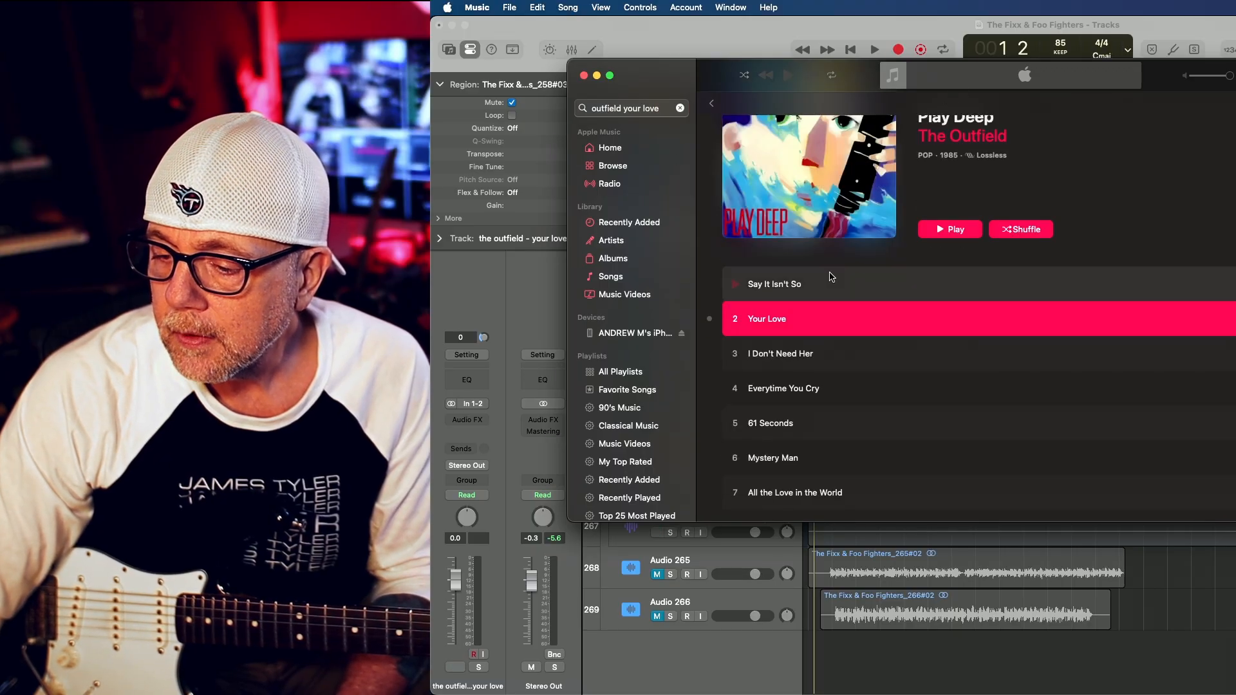
drag(702, 72, 890, 115)
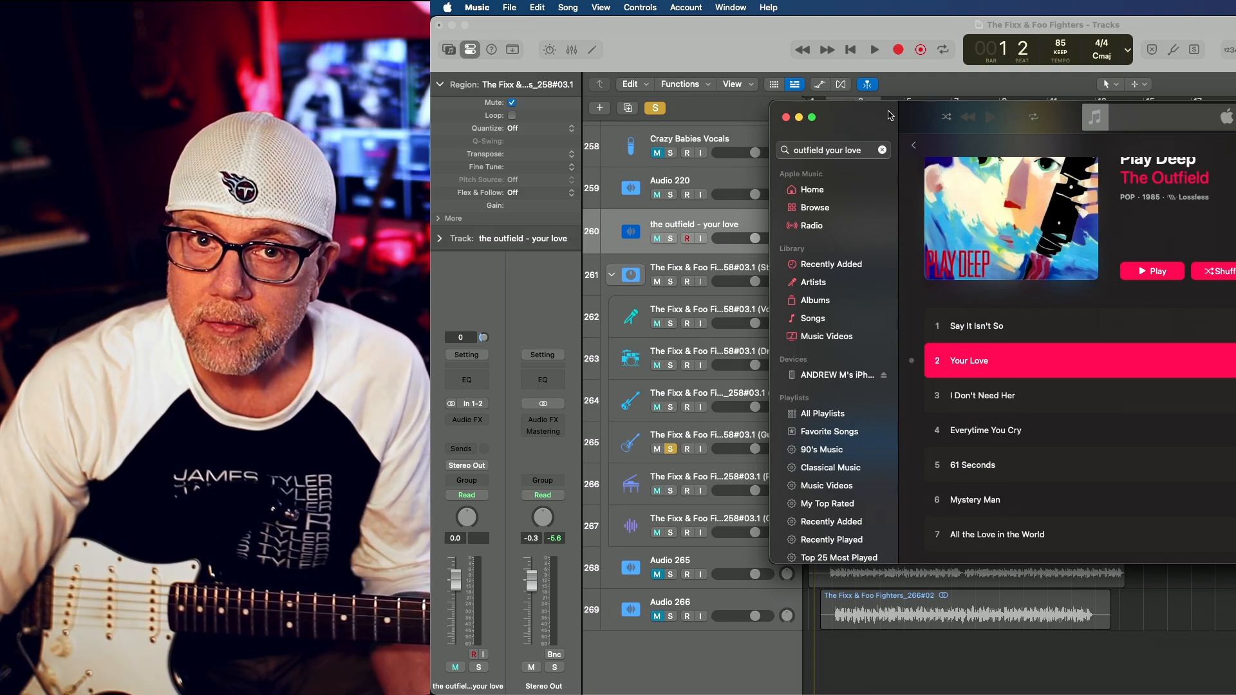
drag(874, 118, 954, 41)
Switch to Loopback and examine the sources and output channel routing of the Loopback Audio 4 device
mouse_move(1016, 676)
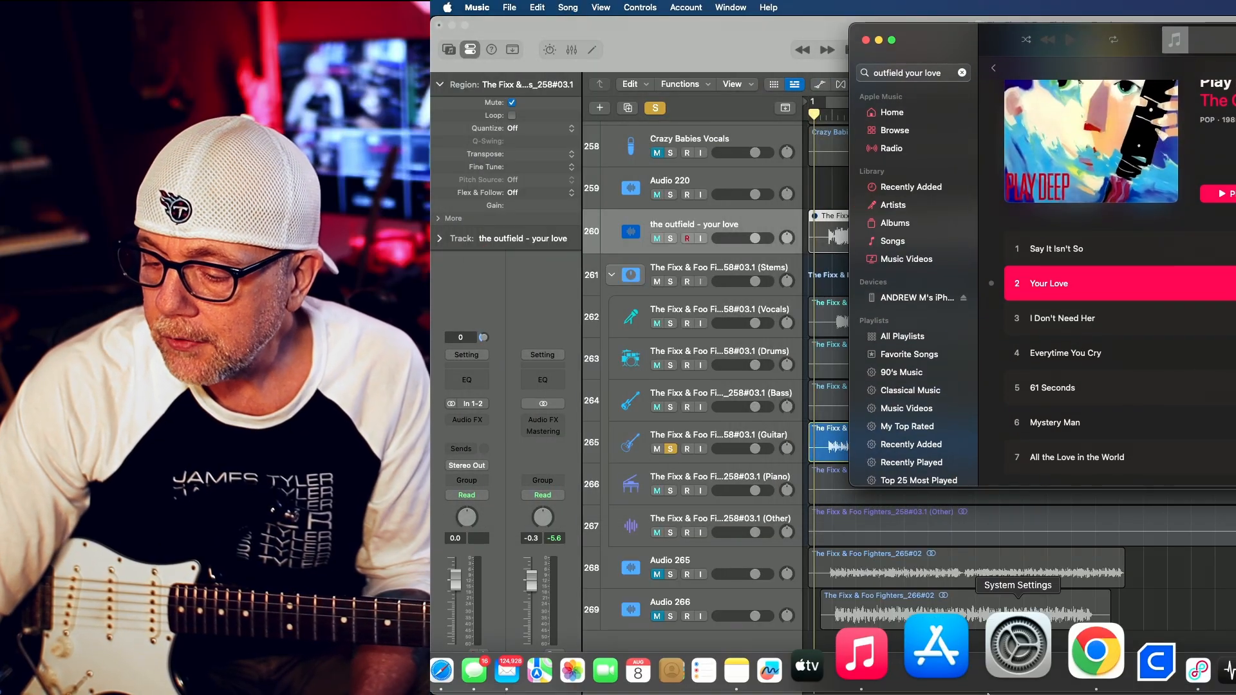
click(1099, 648)
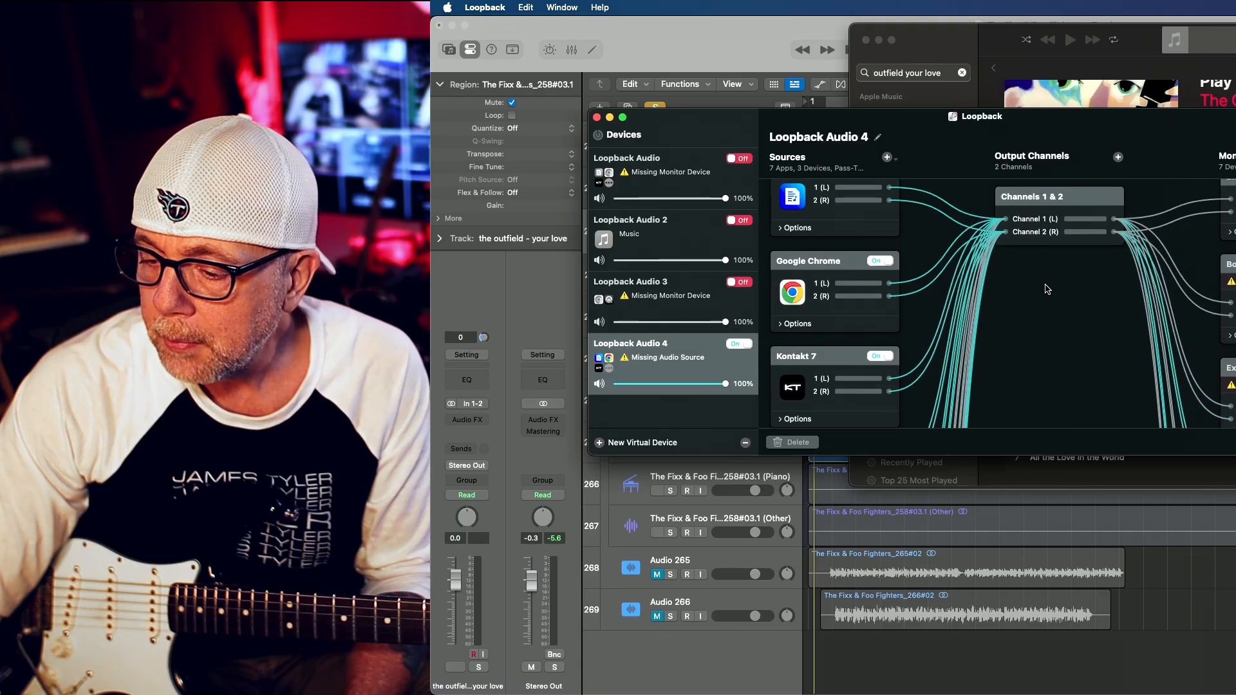
scroll(1047, 290, down, 1)
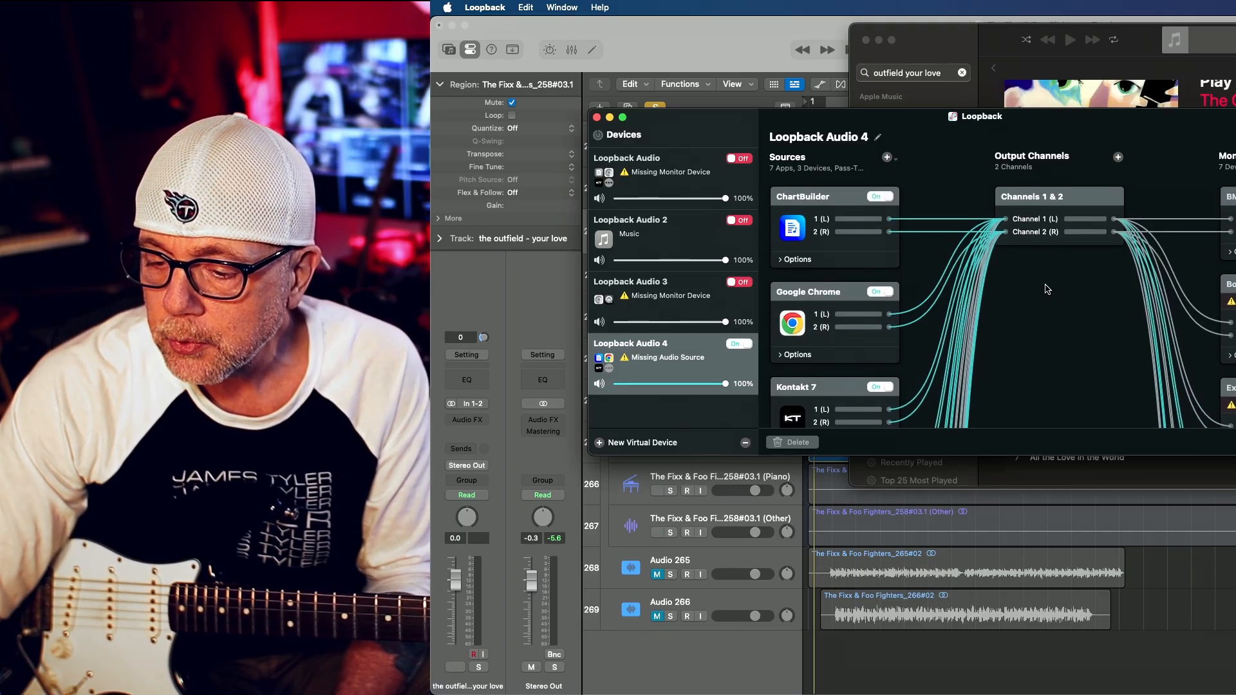
scroll(1047, 290, down, 3)
scroll(1047, 289, up, 3)
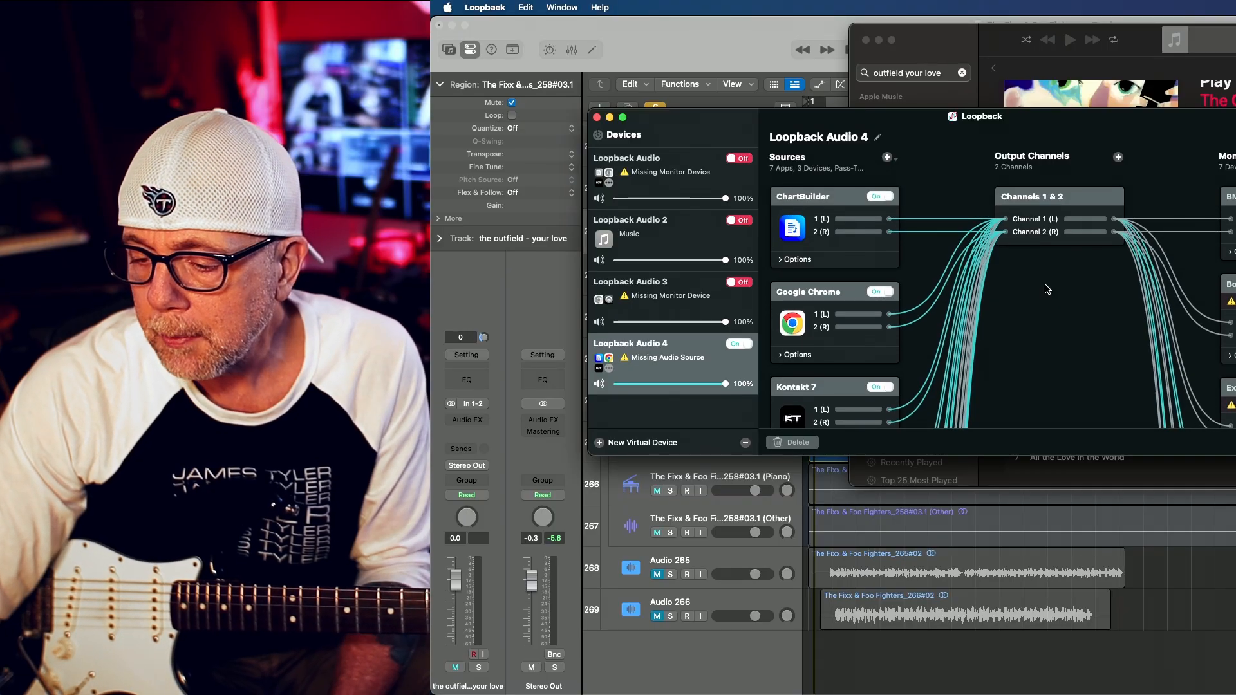
scroll(1047, 290, down, 3)
scroll(1047, 290, up, 3)
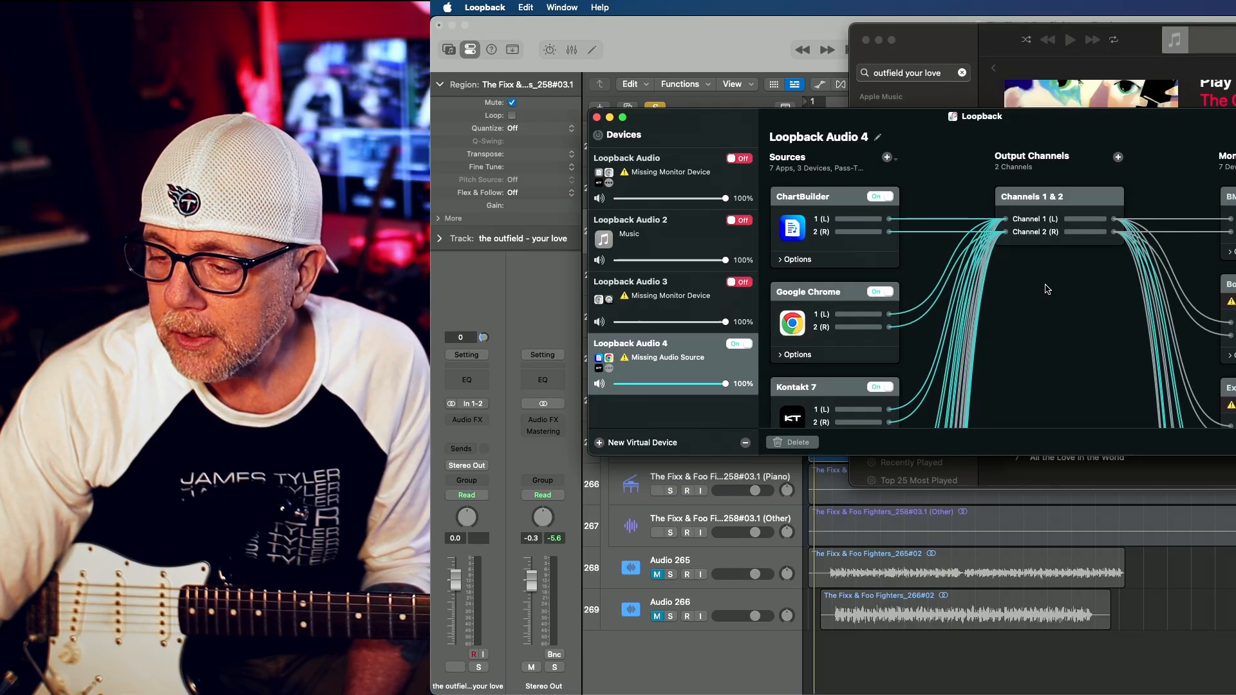
scroll(1047, 289, down, 5)
scroll(1047, 290, up, 5)
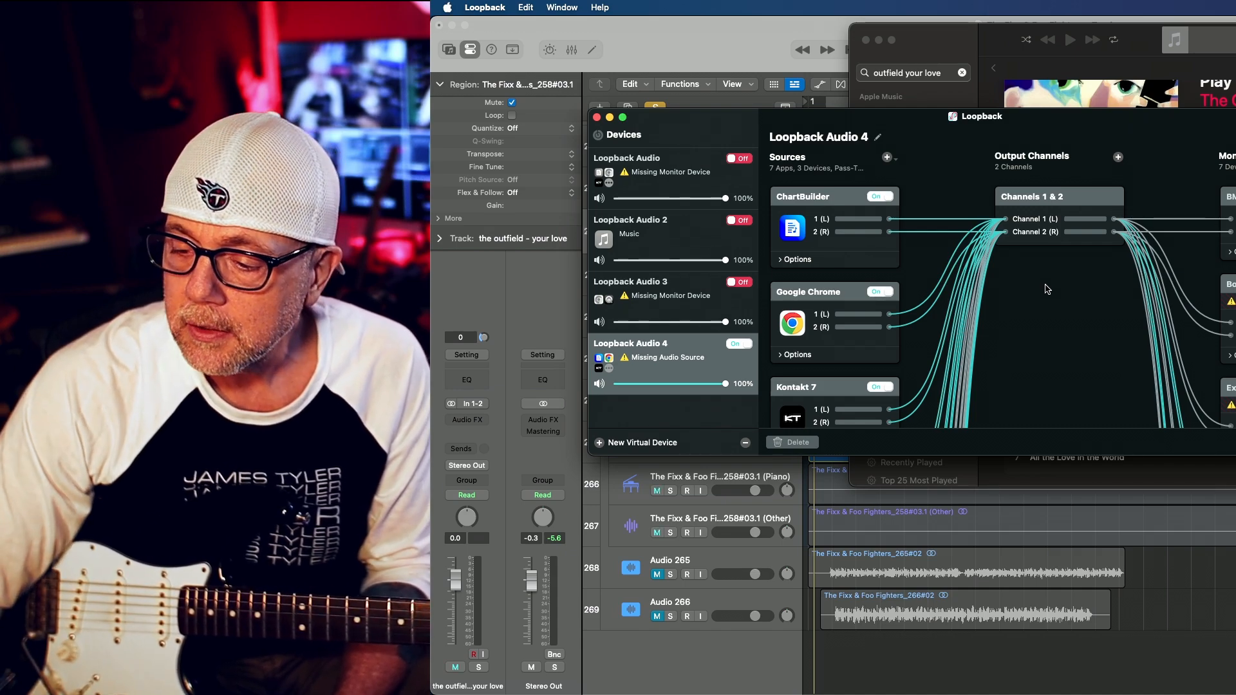
Return to Logic Pro and review the output and input devices in the audio device settings
click(726, 32)
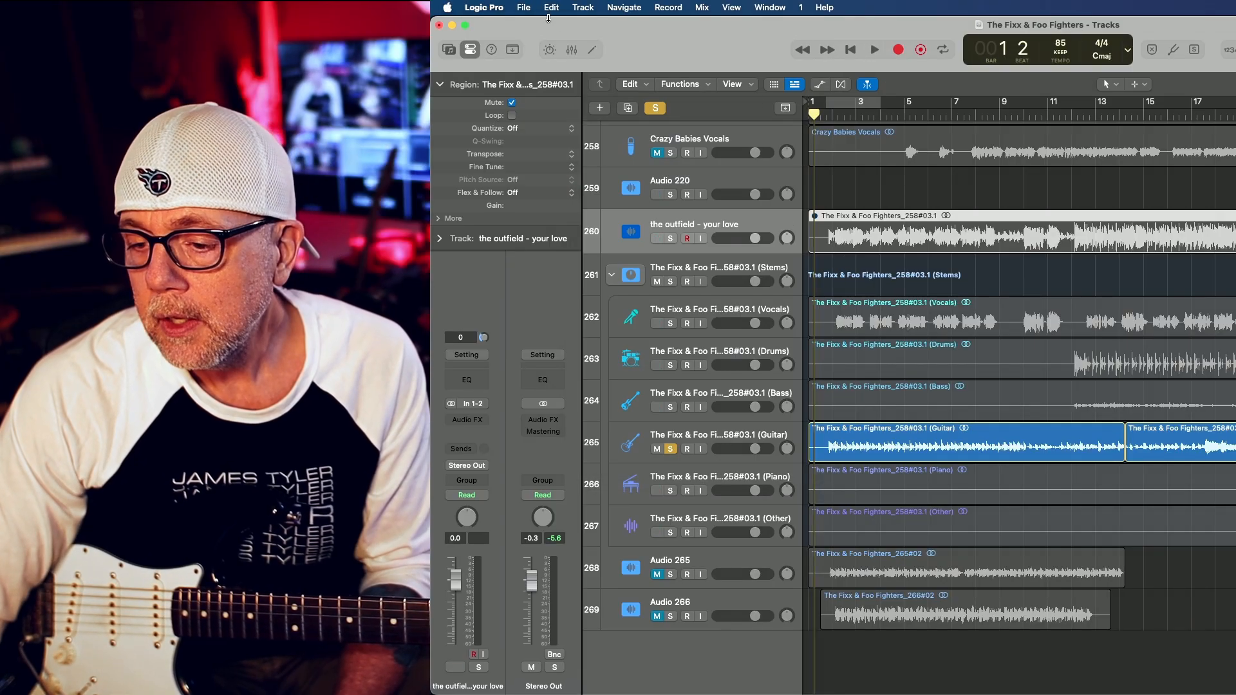
click(524, 8)
mouse_move(503, 10)
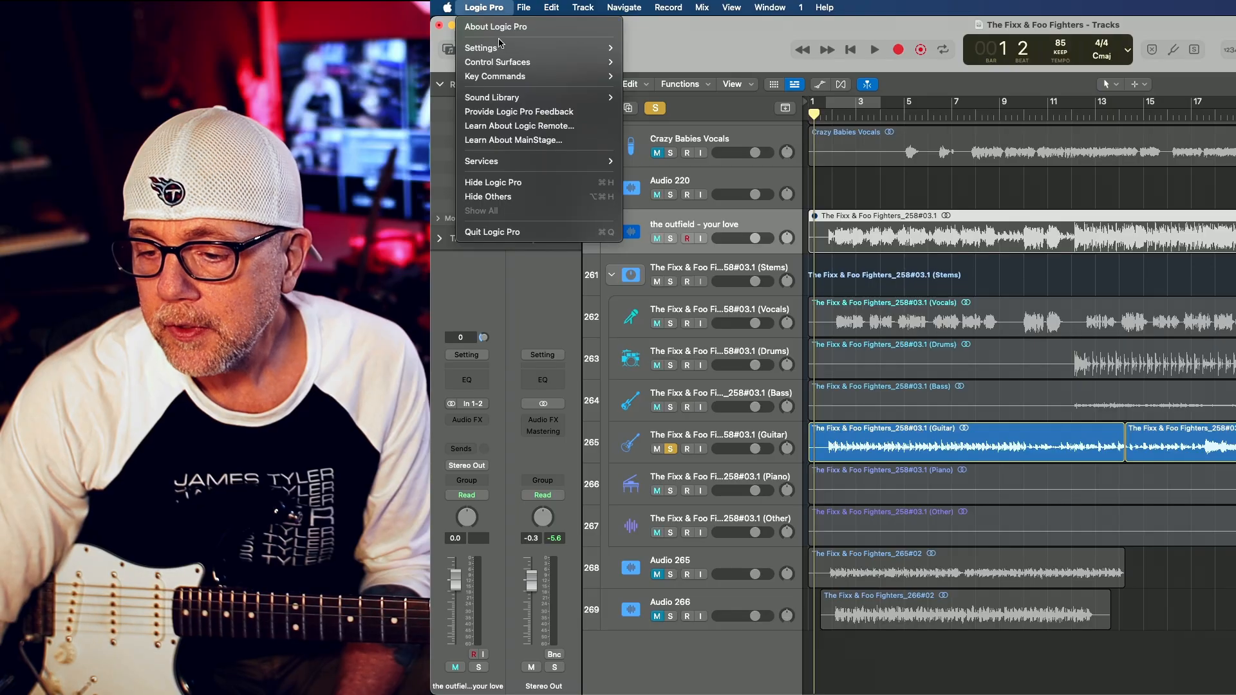
mouse_move(501, 47)
click(637, 60)
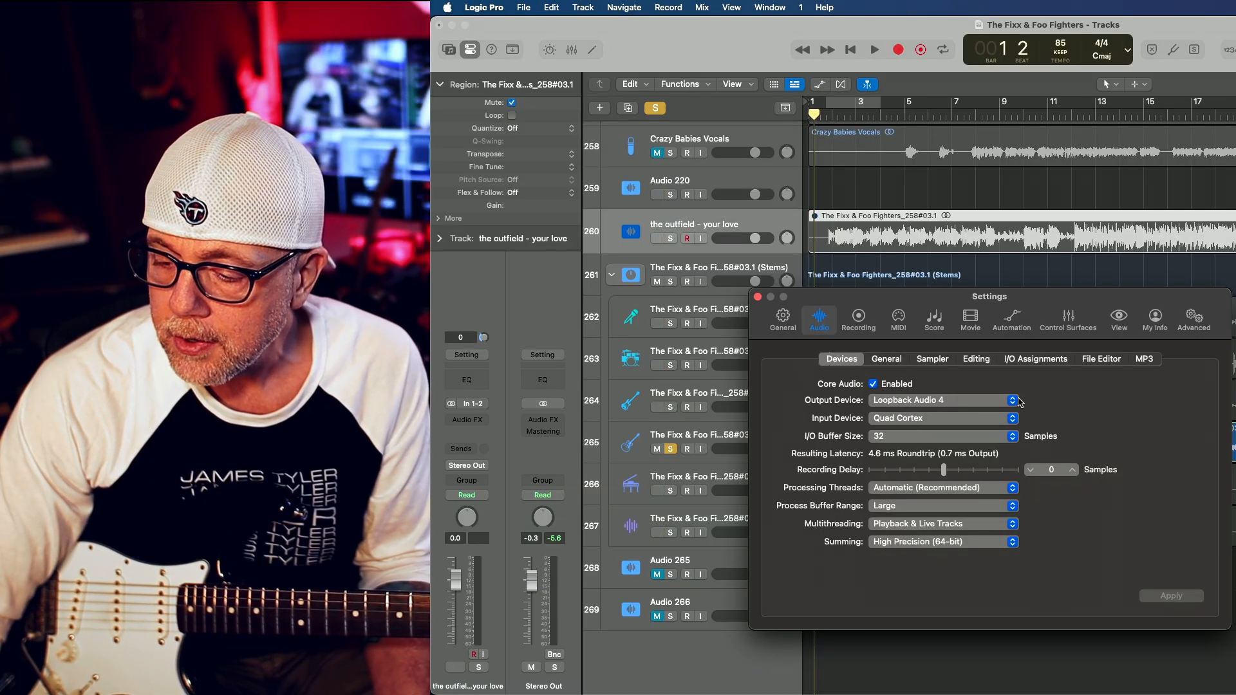
click(757, 297)
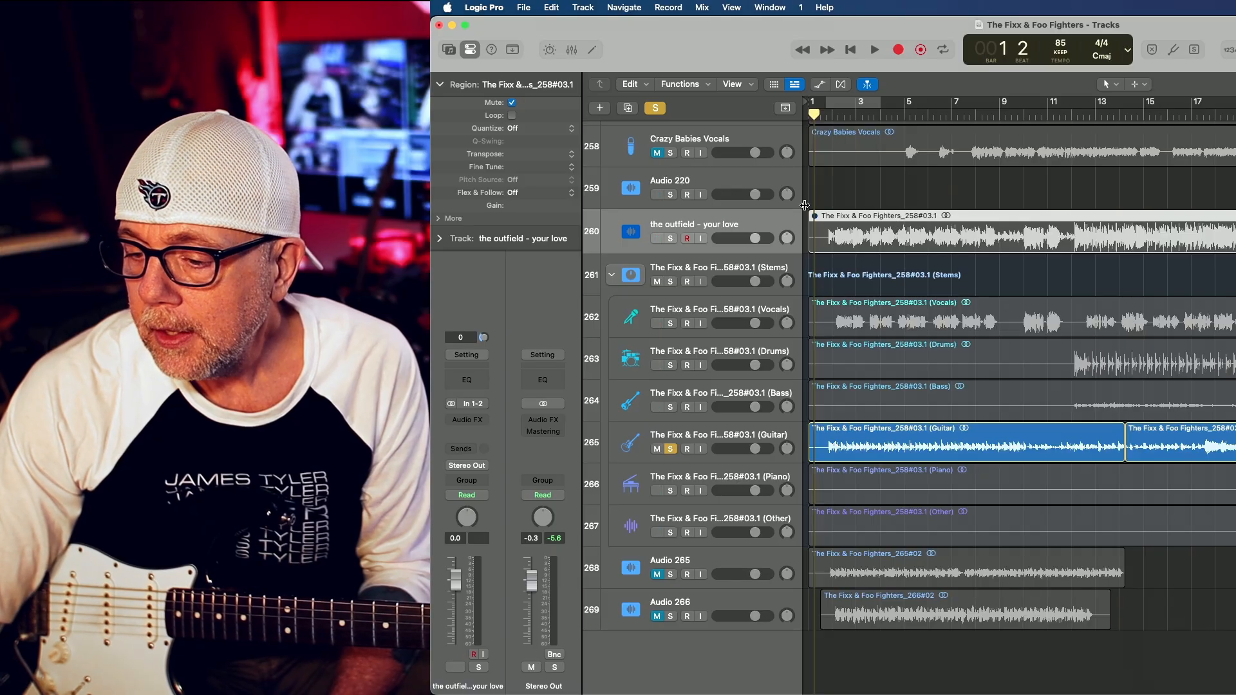
Open Stem Splitter for the region on the "the outfield - your love" track and review its stem options without applying them
right_click(874, 241)
click(900, 246)
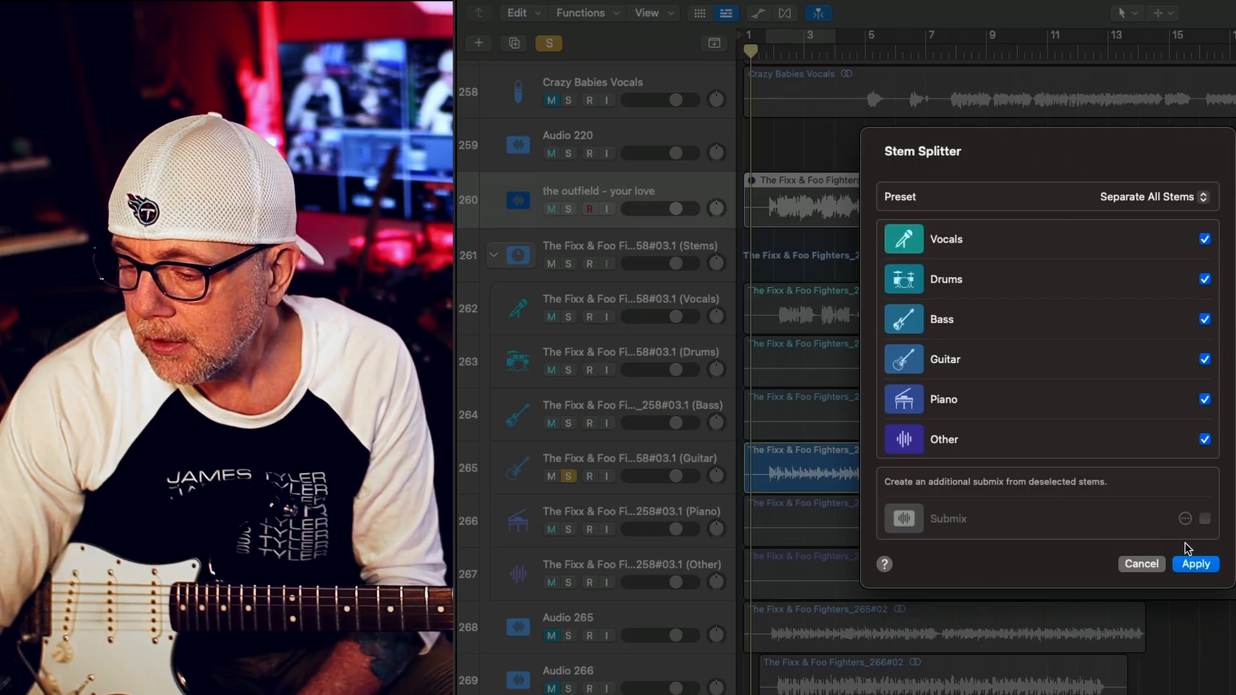
click(1141, 564)
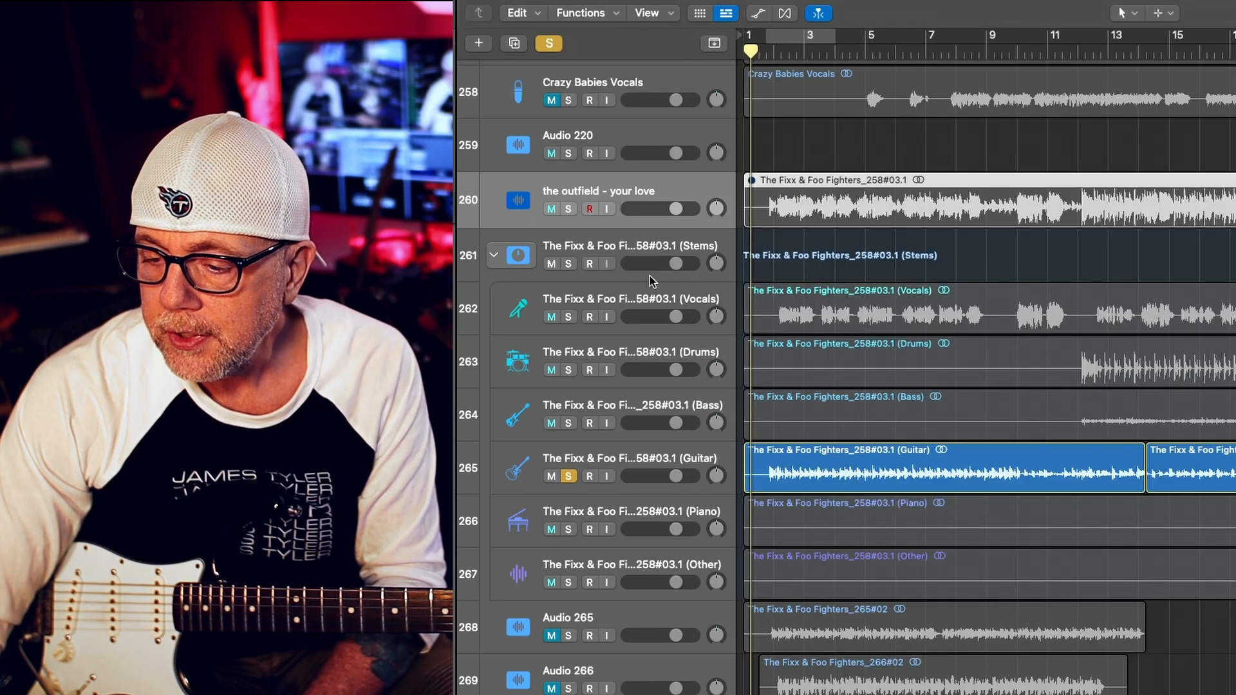
Widen the track headers to show the full stem names and take the Guitar stem out of solo, leaving it unmuted
drag(739, 248, 849, 252)
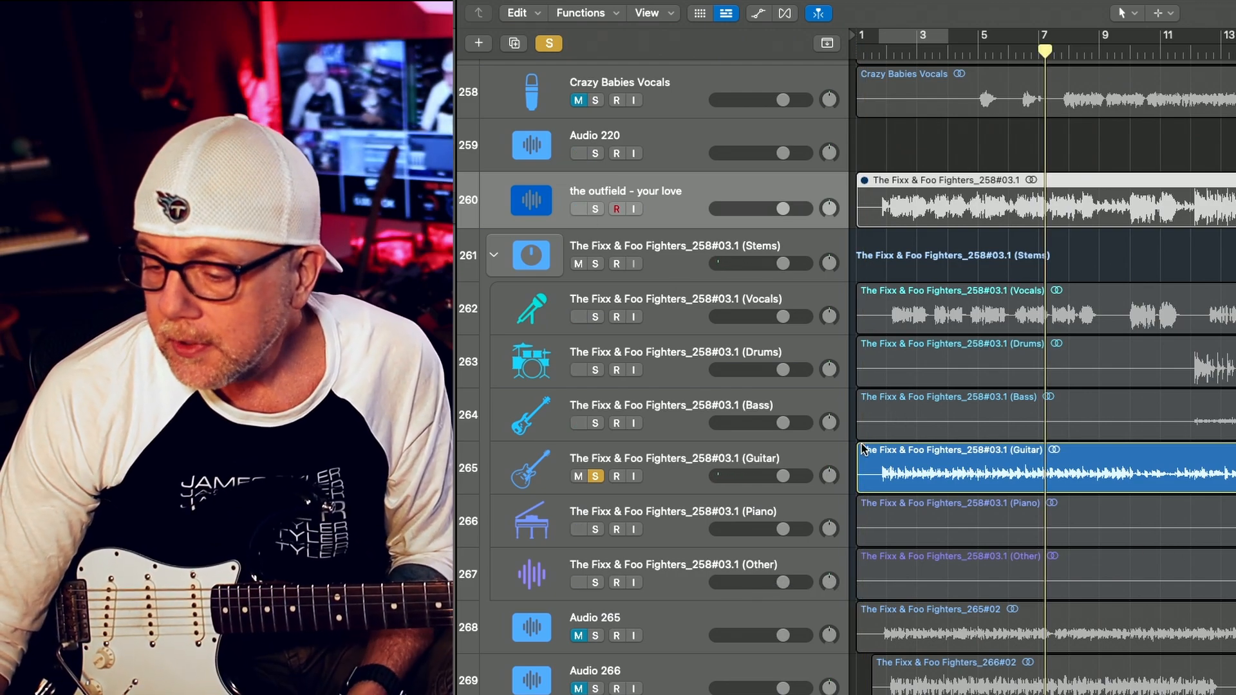
click(584, 476)
click(589, 476)
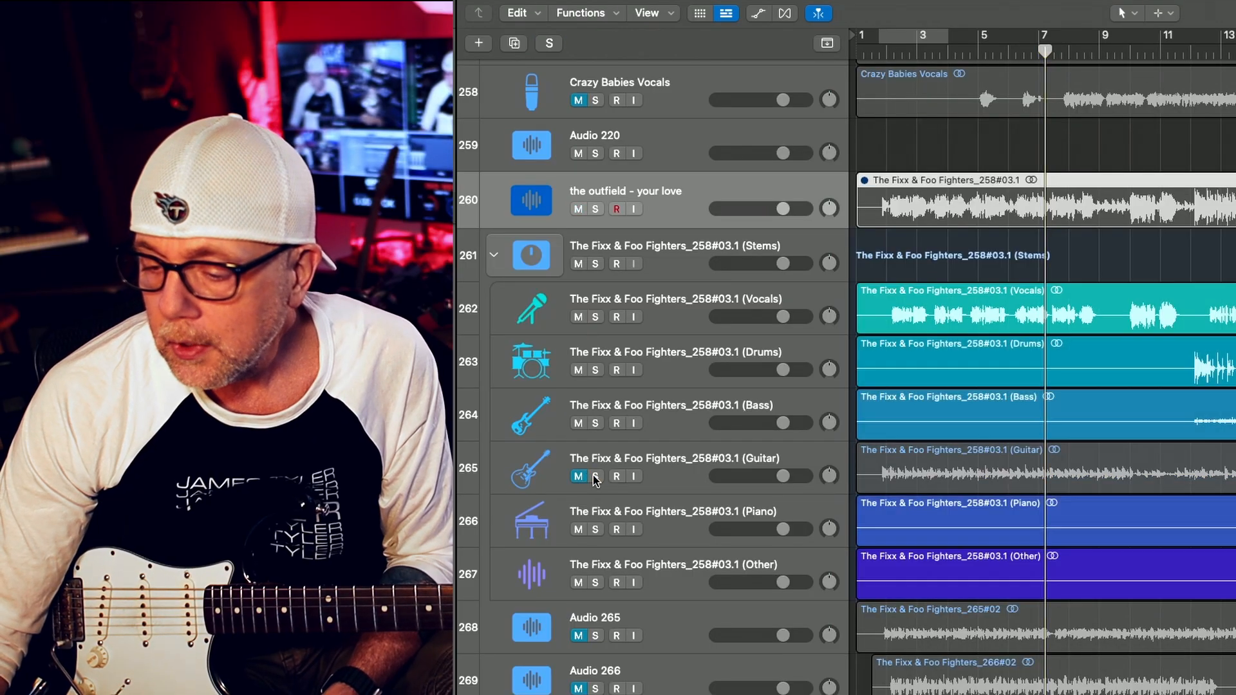
click(584, 476)
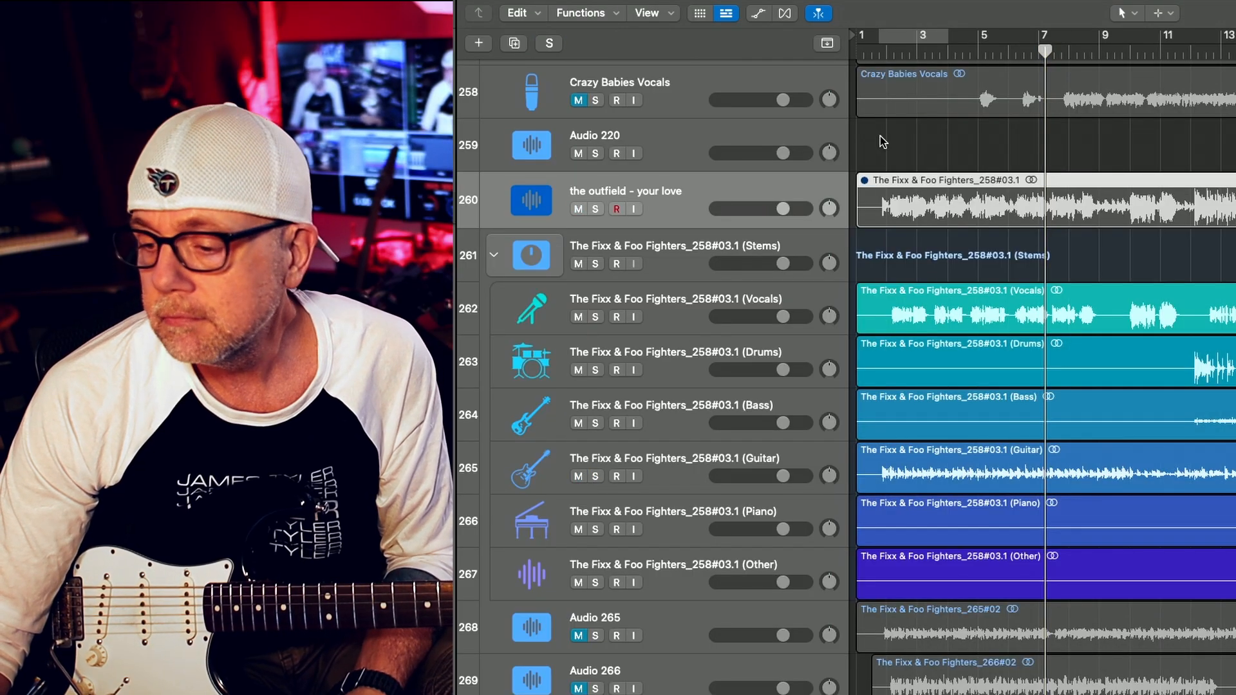
Play all the stems together, audition the Vocals stem briefly in solo, and stop playback
key(space)
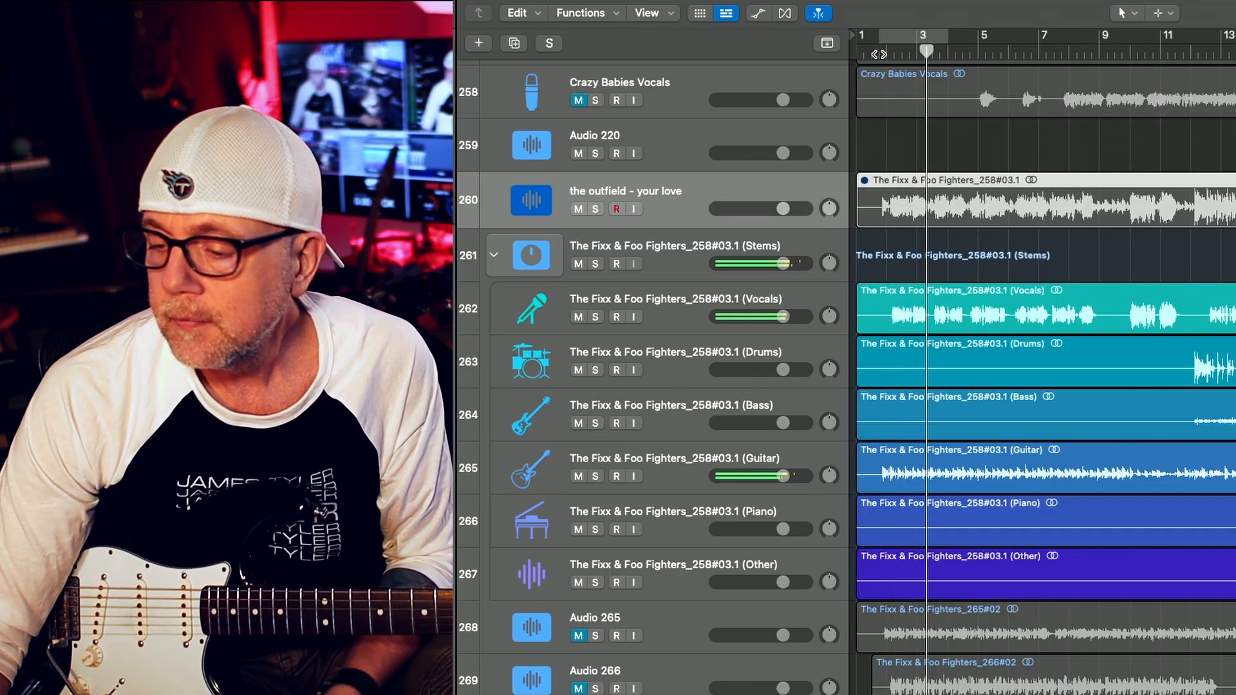
click(596, 317)
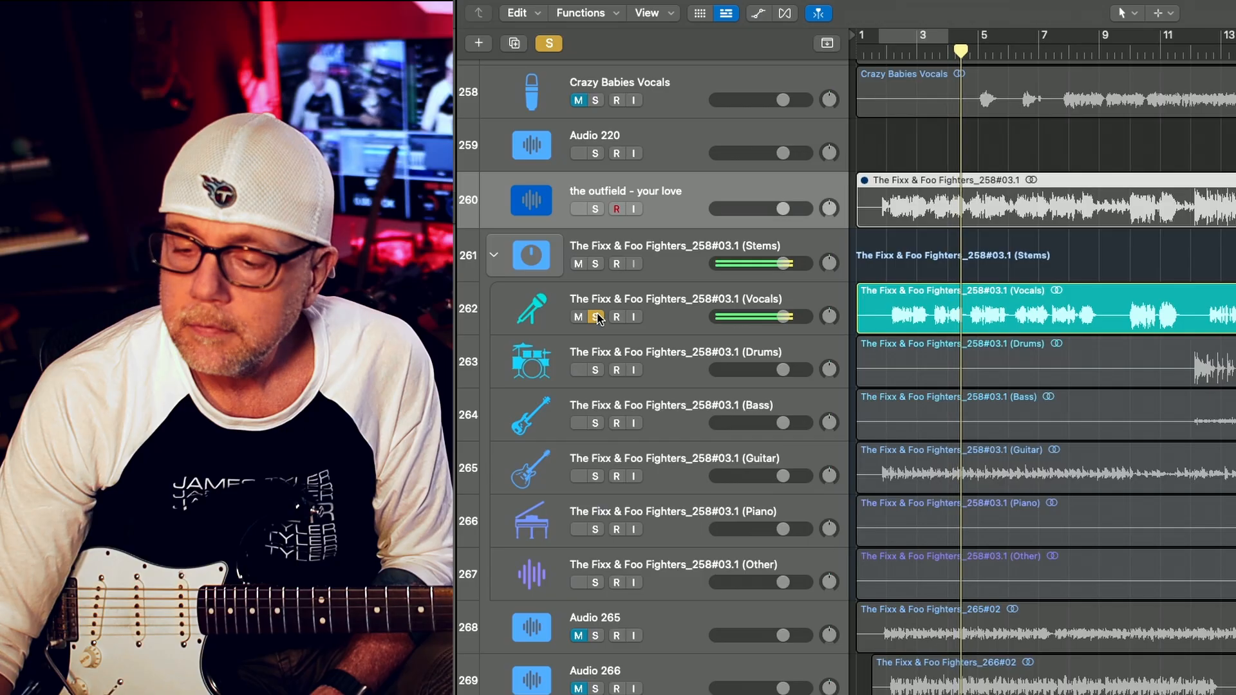
click(597, 317)
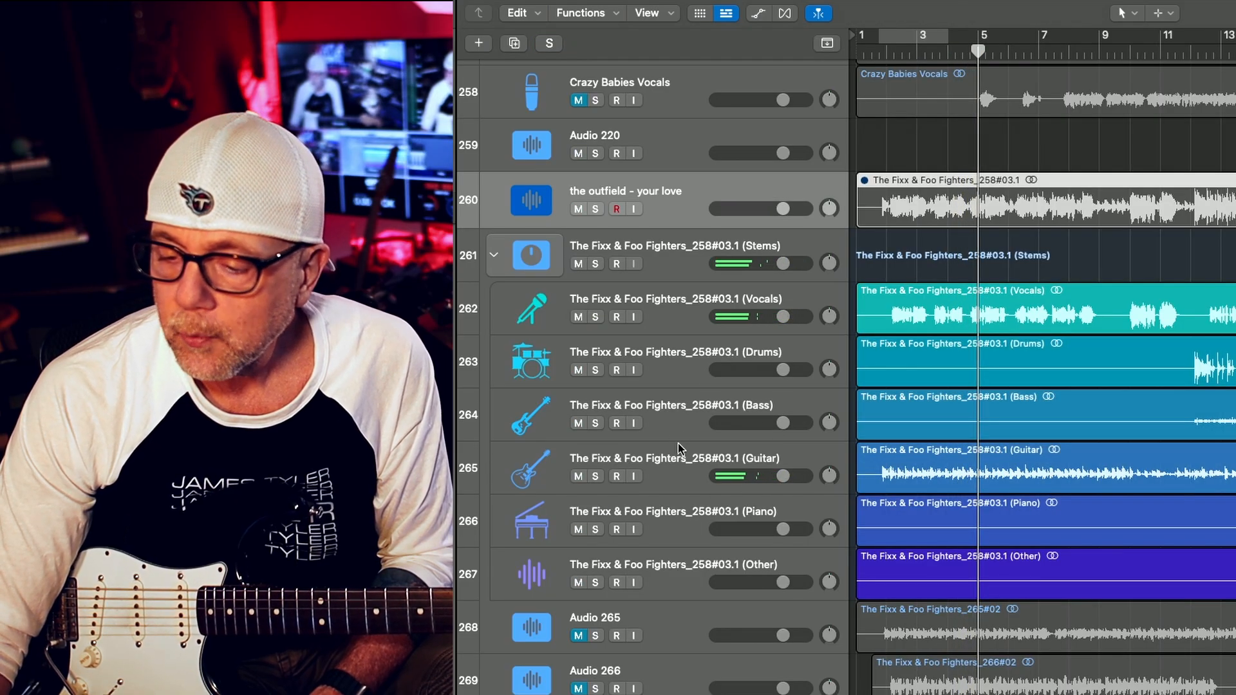
key(space)
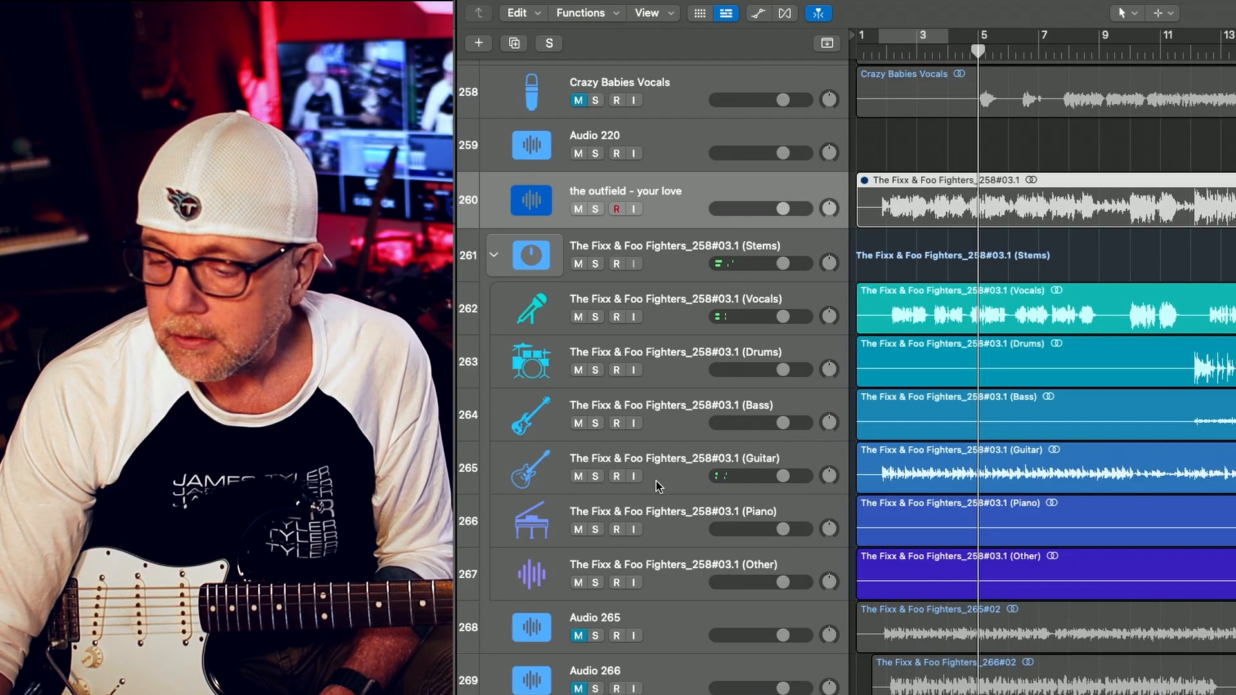
Solo the Guitar stem and move the playhead back near the start of the song
click(596, 476)
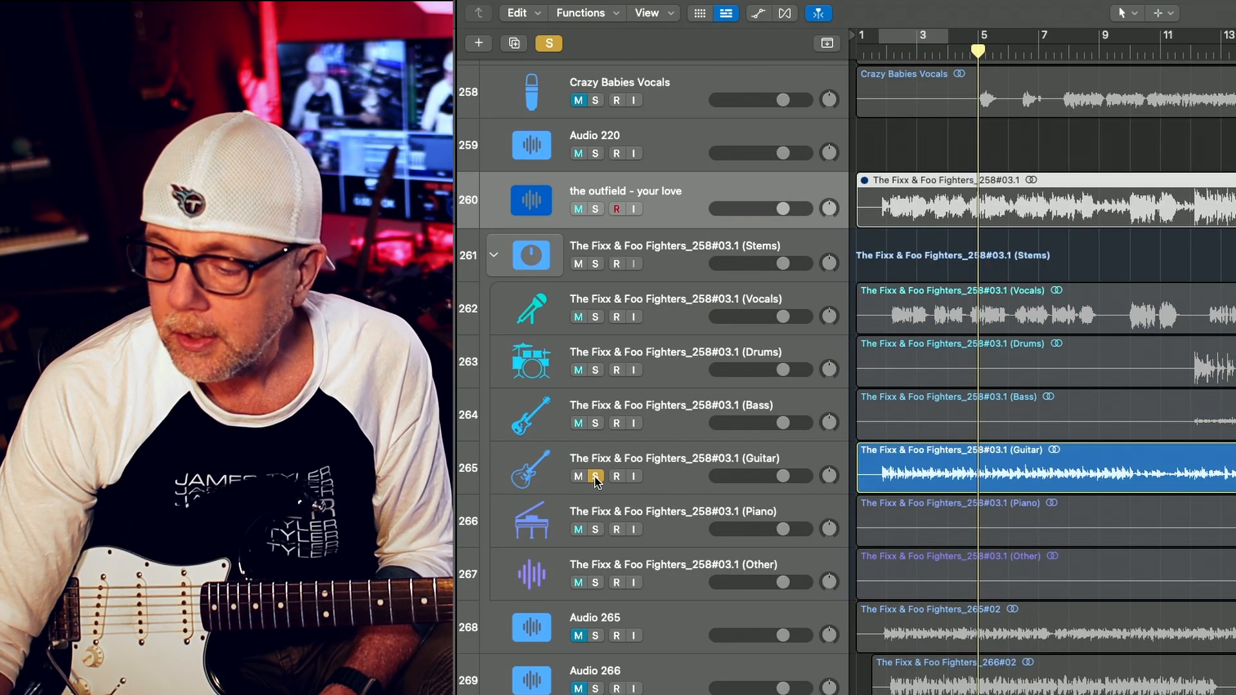
click(873, 51)
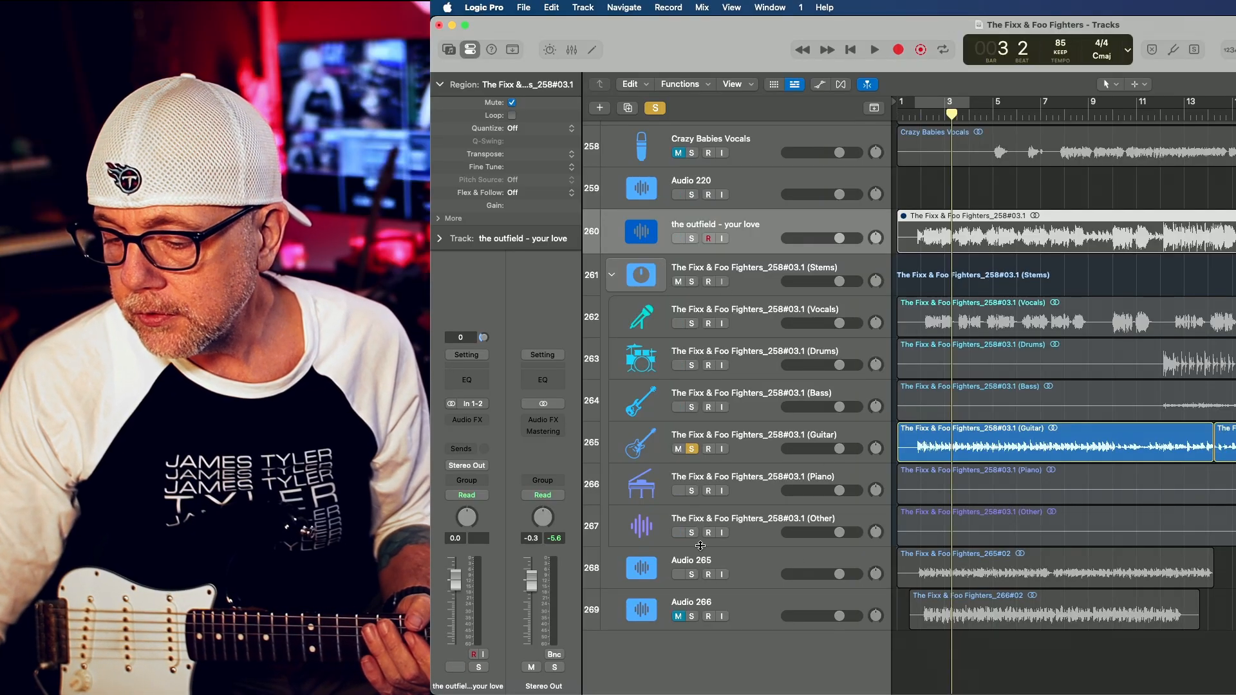
Switch the solo from the Guitar stem to the Audio 265 track and play it from bar 2
click(692, 574)
click(691, 448)
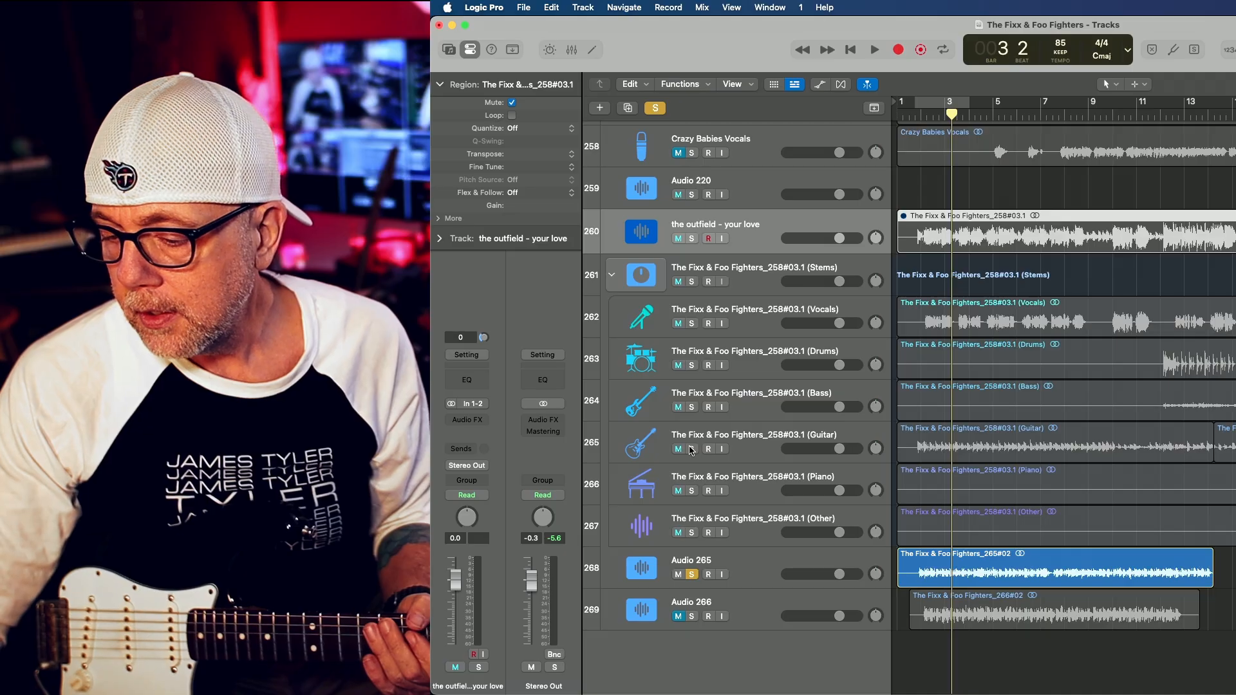
click(922, 114)
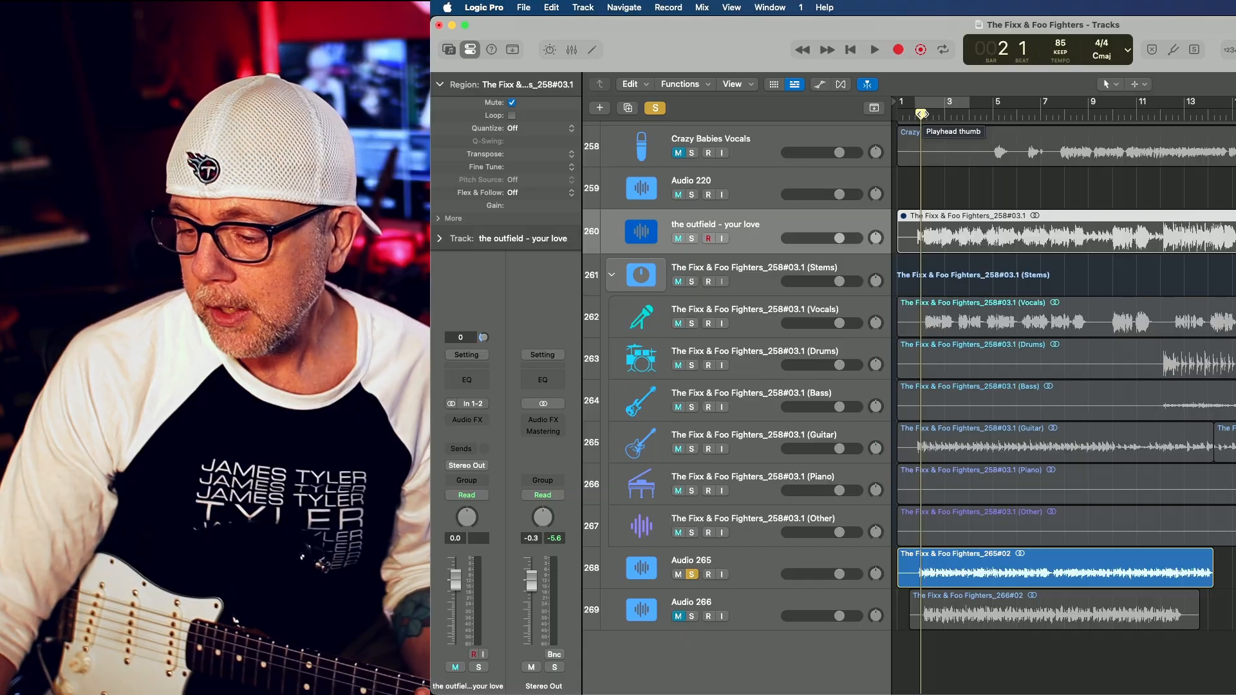
key(space)
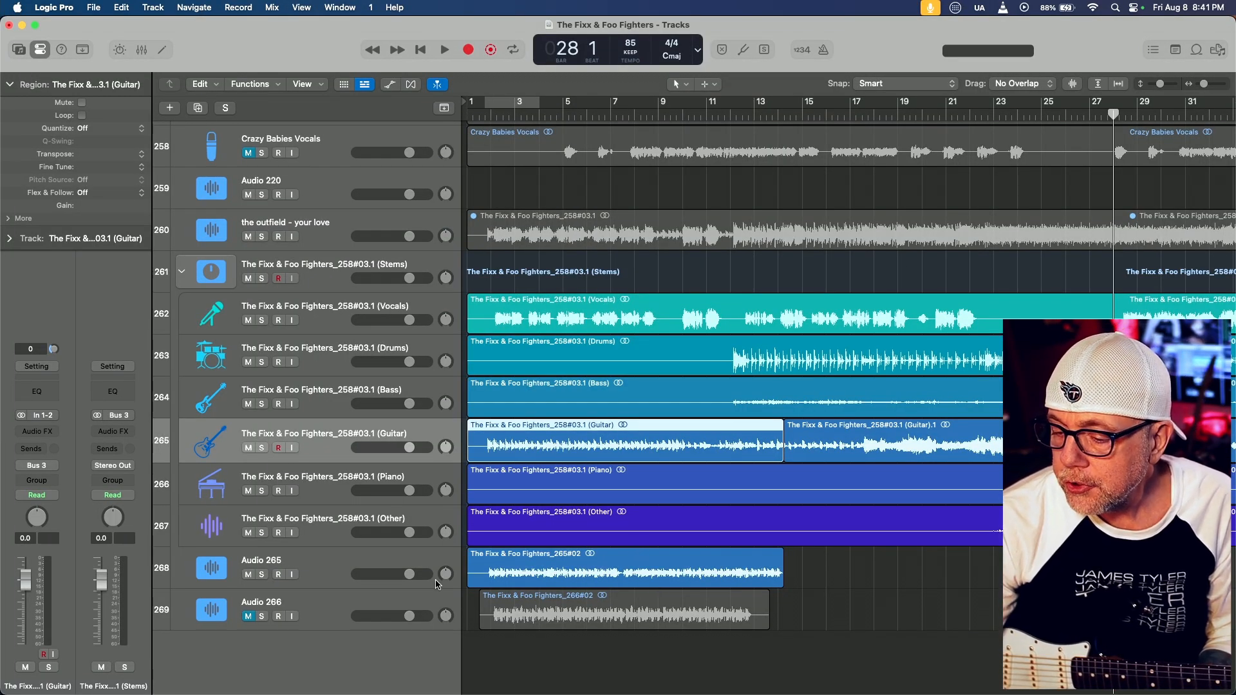
Insert a second stereo Match EQ on the Audio 265 track and move its window up off the Guitar stem
click(423, 600)
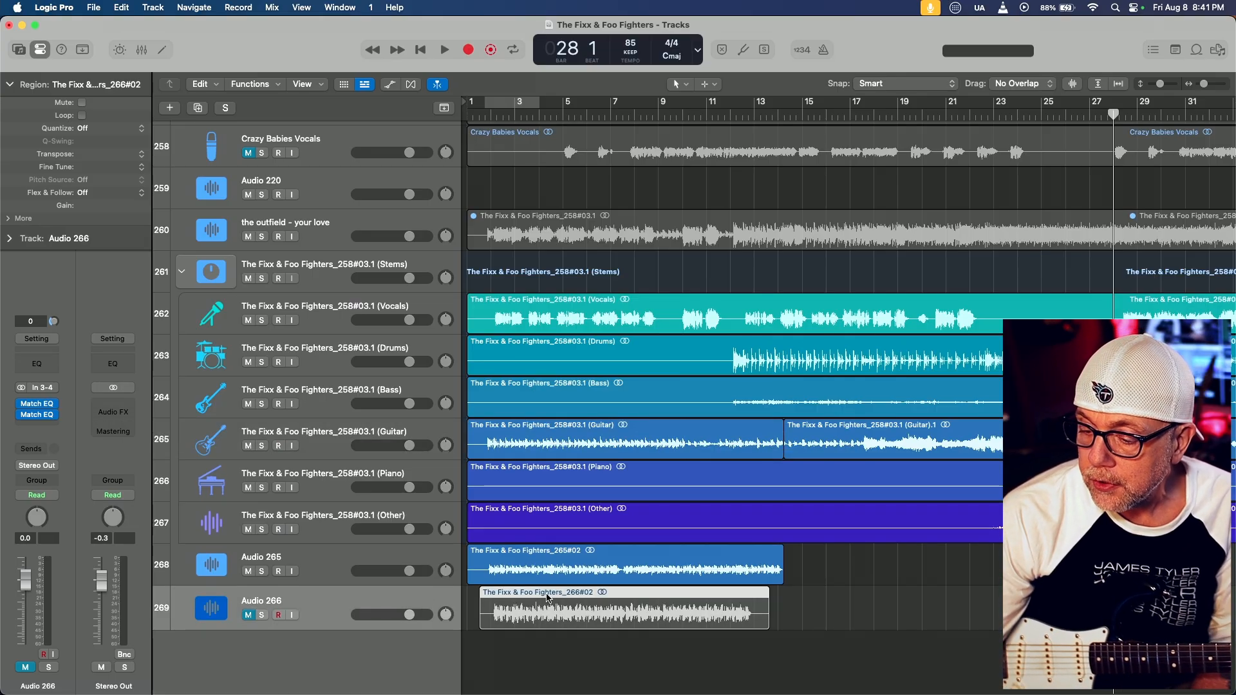
click(423, 559)
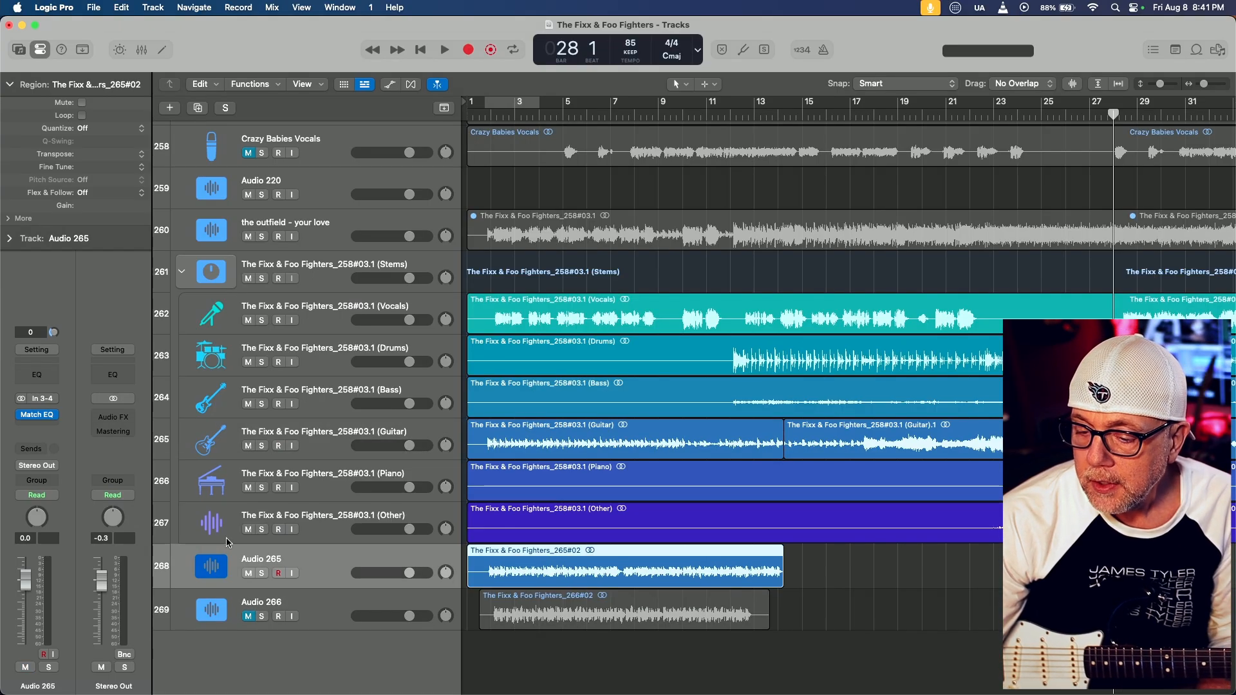
click(53, 425)
mouse_move(54, 427)
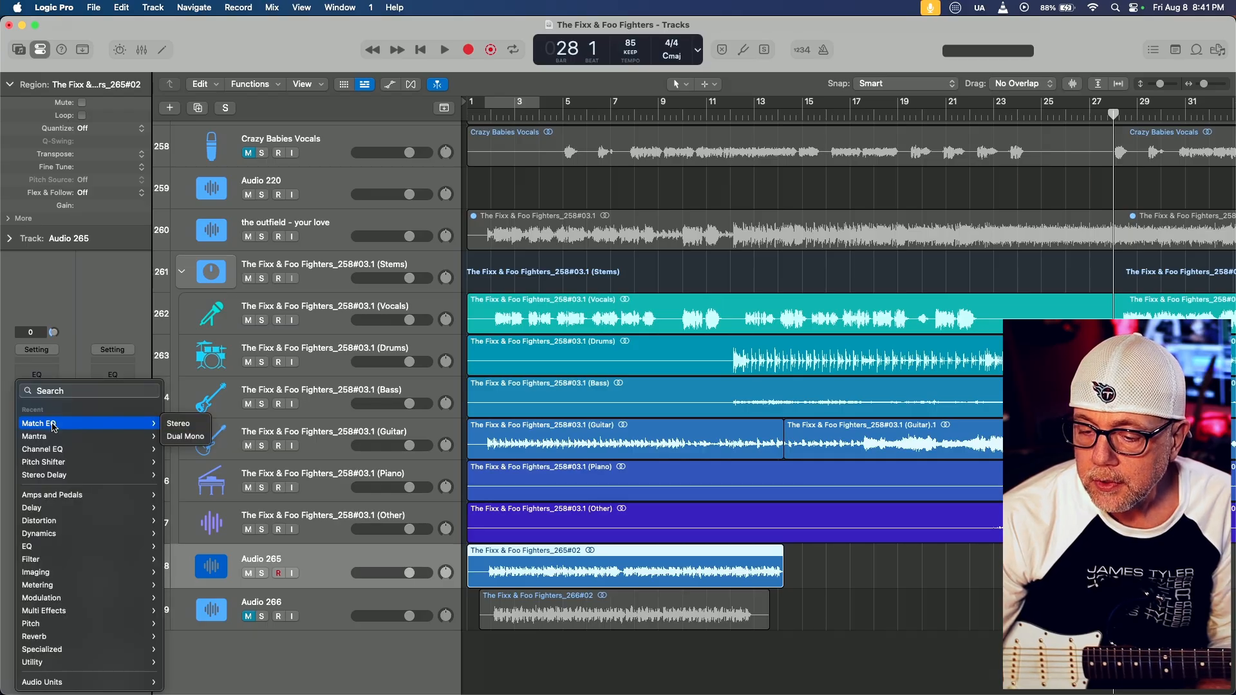
click(175, 424)
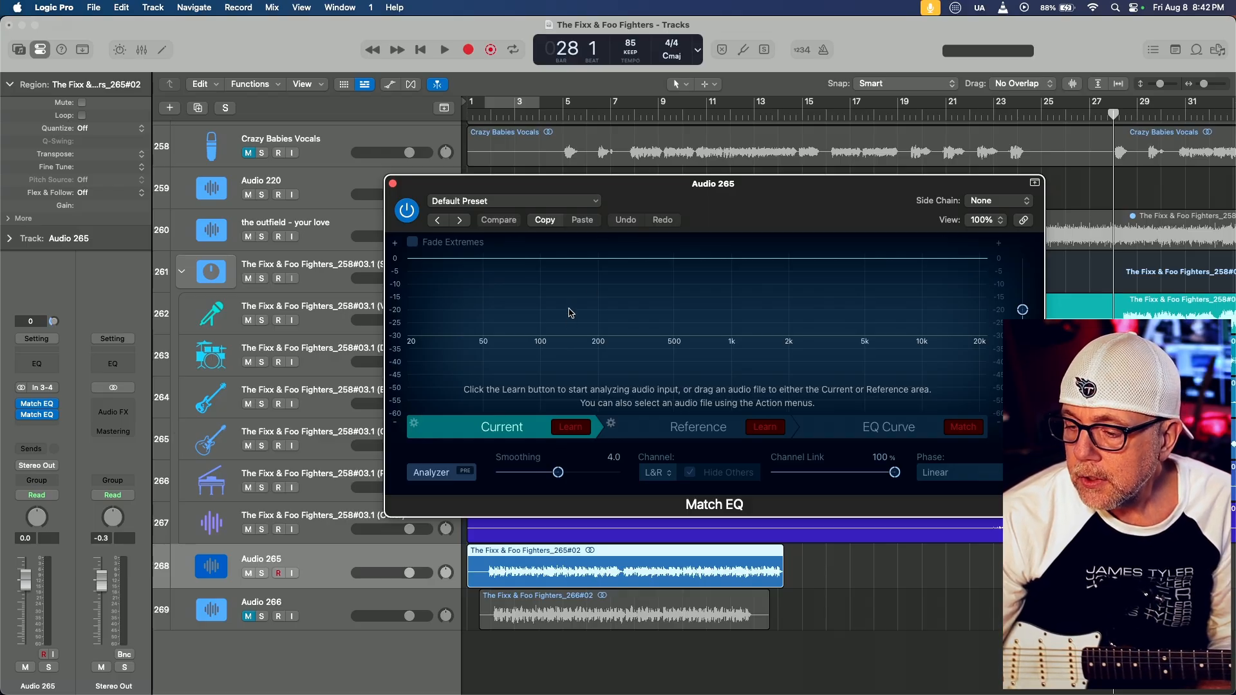
drag(627, 194, 596, 65)
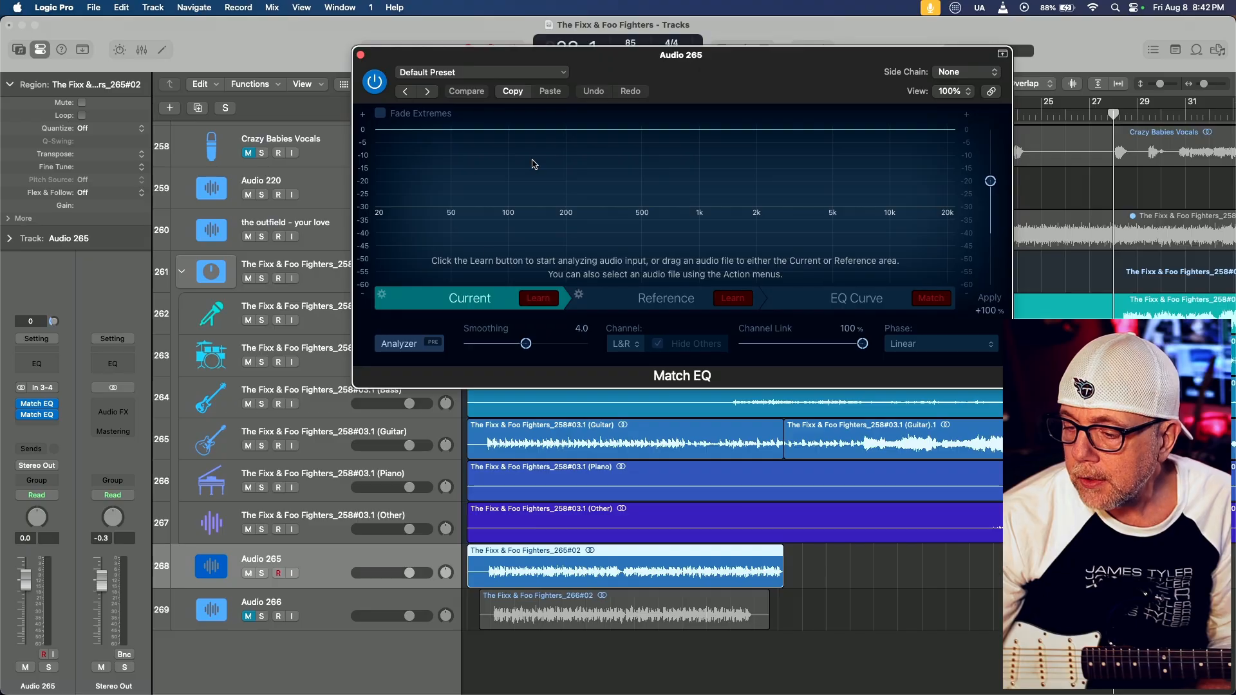
Look through the Current, Reference and EQ Curve views of the empty Match EQ
click(638, 295)
click(852, 298)
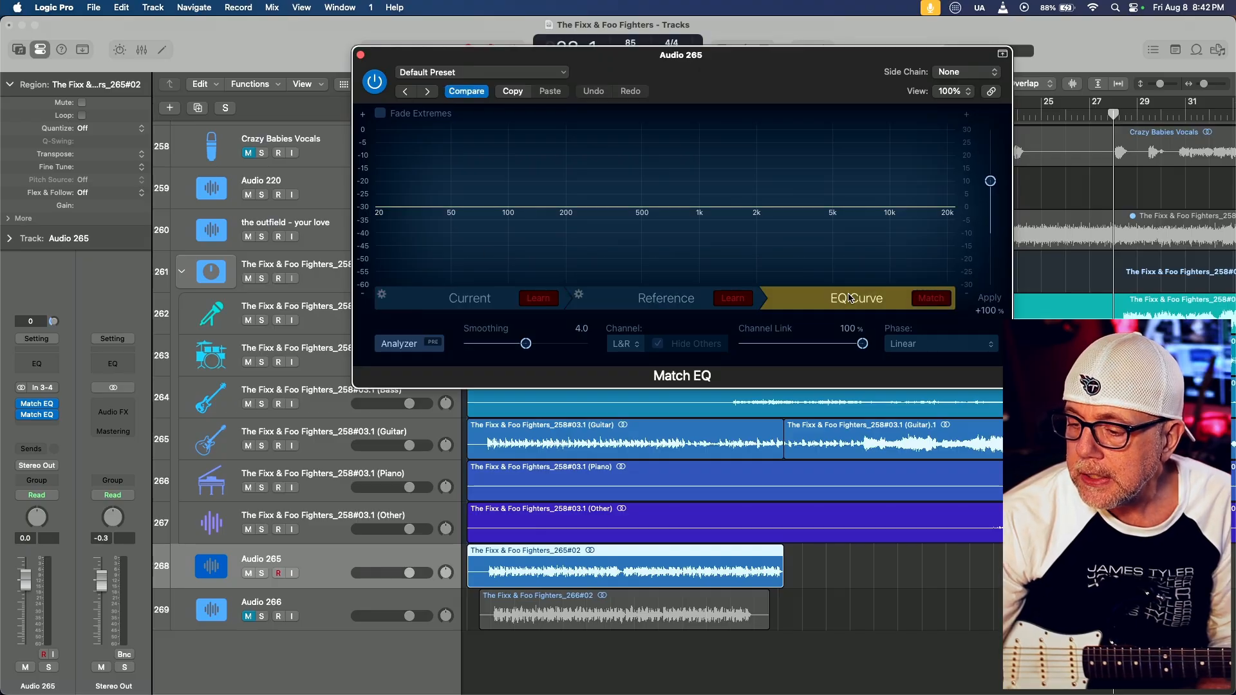
click(458, 310)
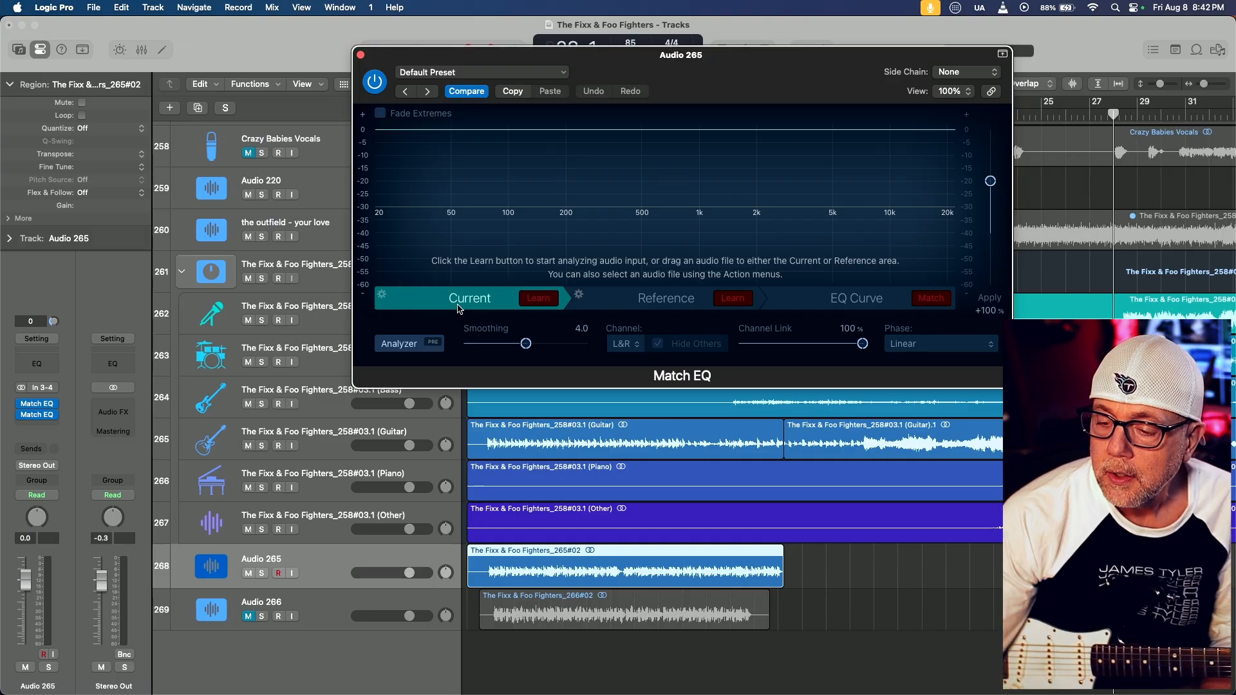
click(630, 298)
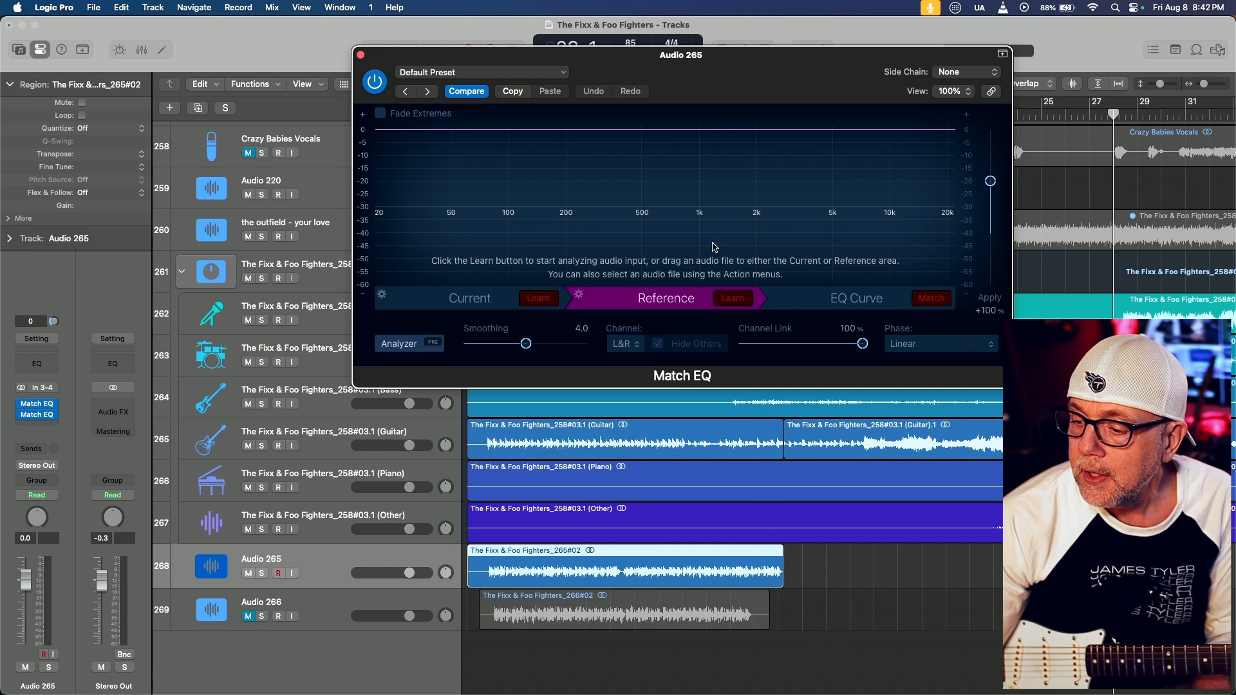
click(847, 298)
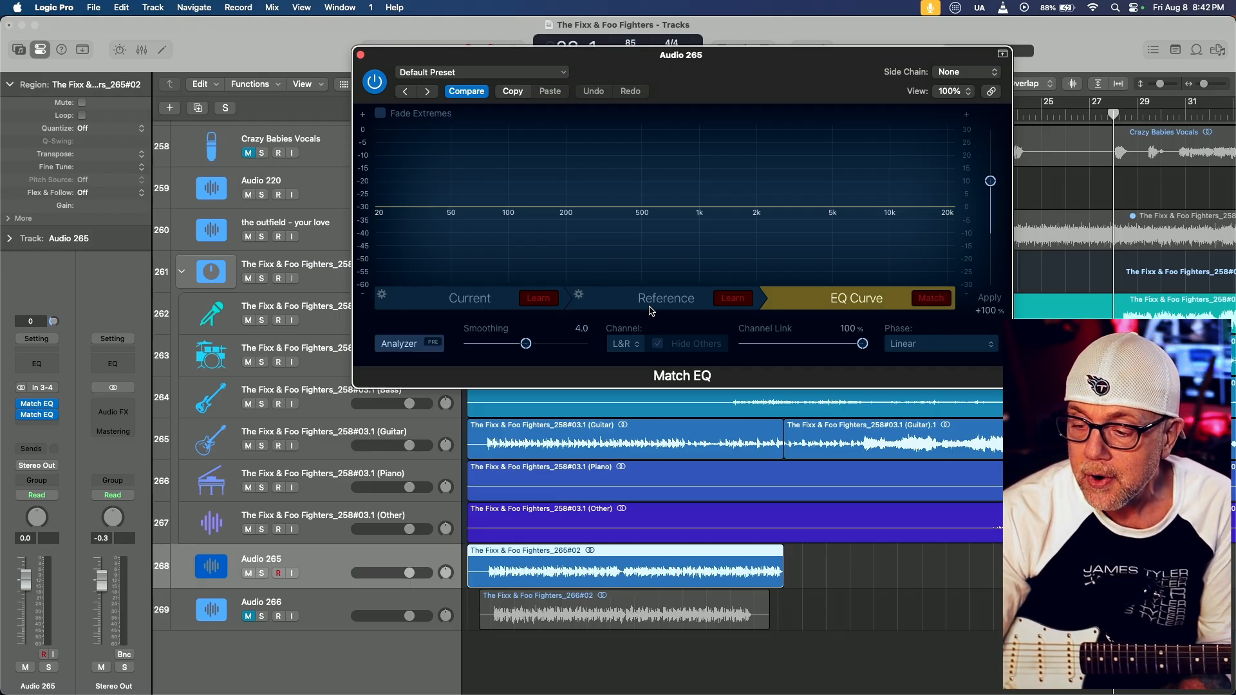
click(471, 301)
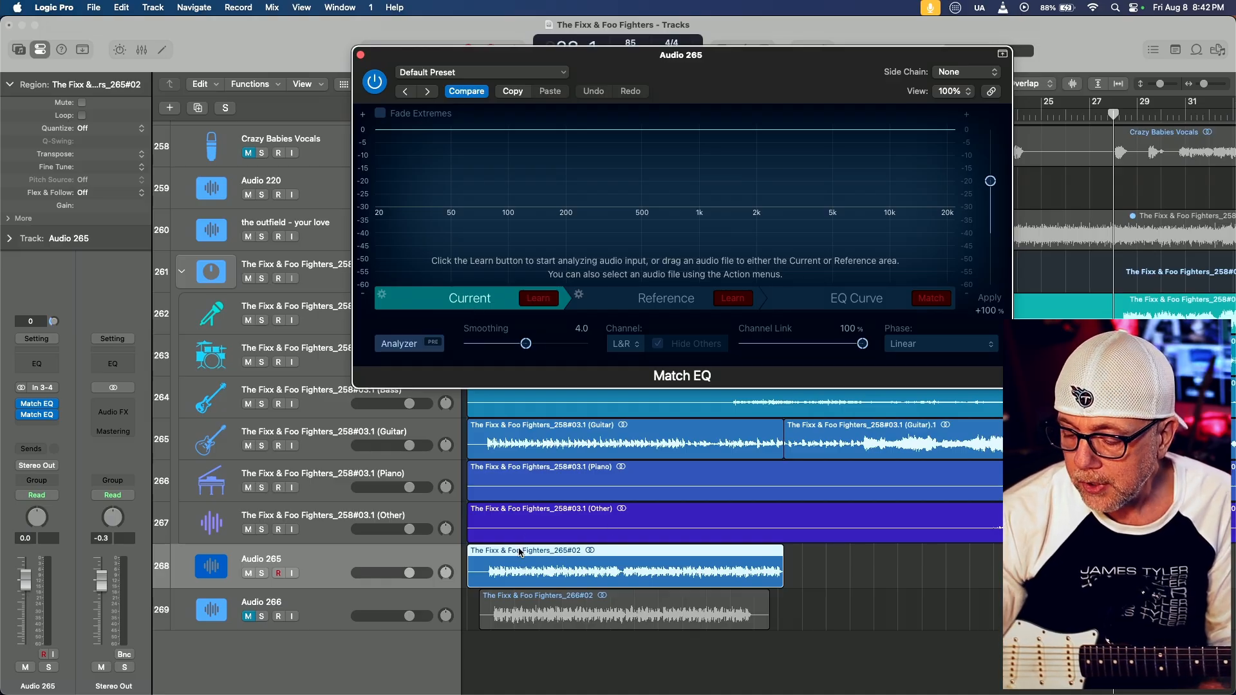
Load the Audio 265 region into the new Match EQ as the Current audio for analysis
click(489, 296)
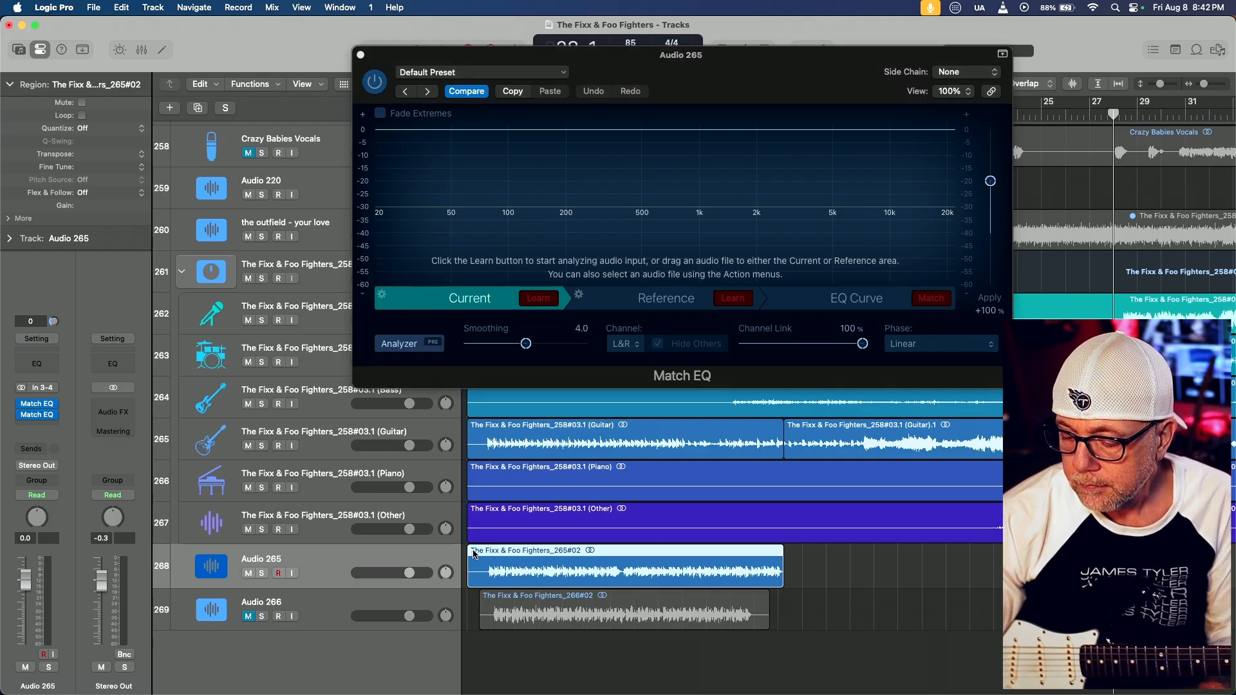
drag(474, 554, 458, 298)
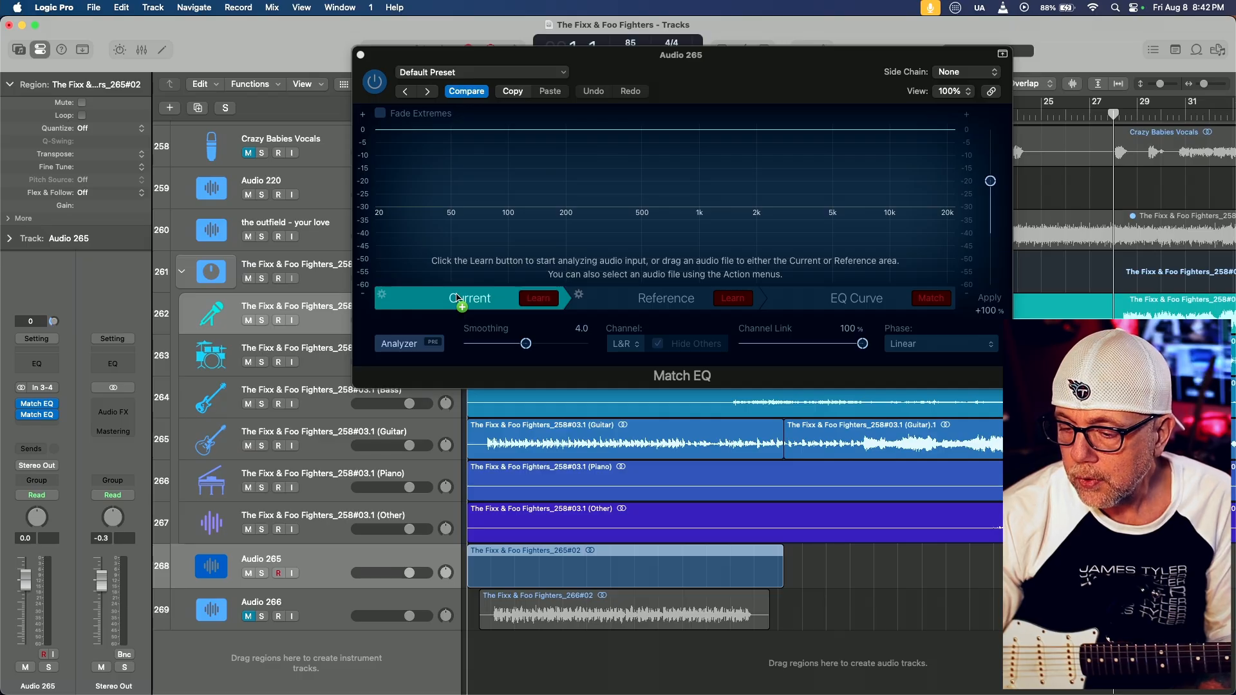
drag(458, 298, 458, 298)
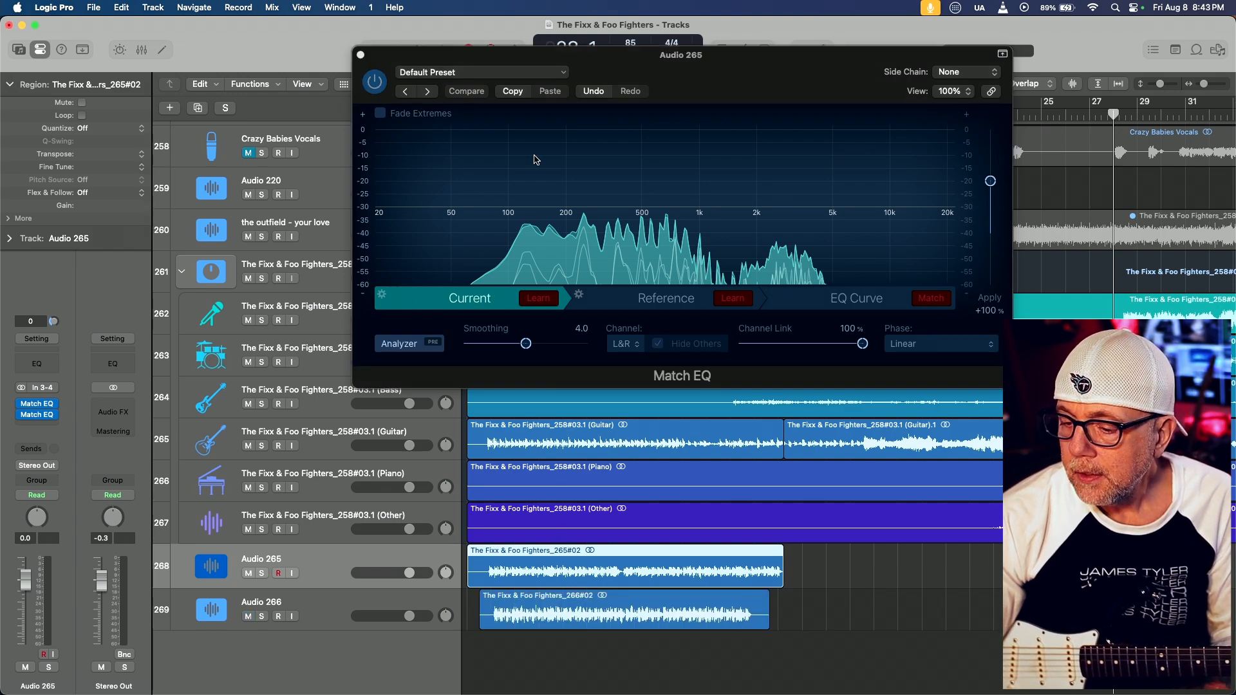
Load the first Guitar stem region into Match EQ as the Reference audio and show the EQ Curve view
drag(599, 62, 572, 73)
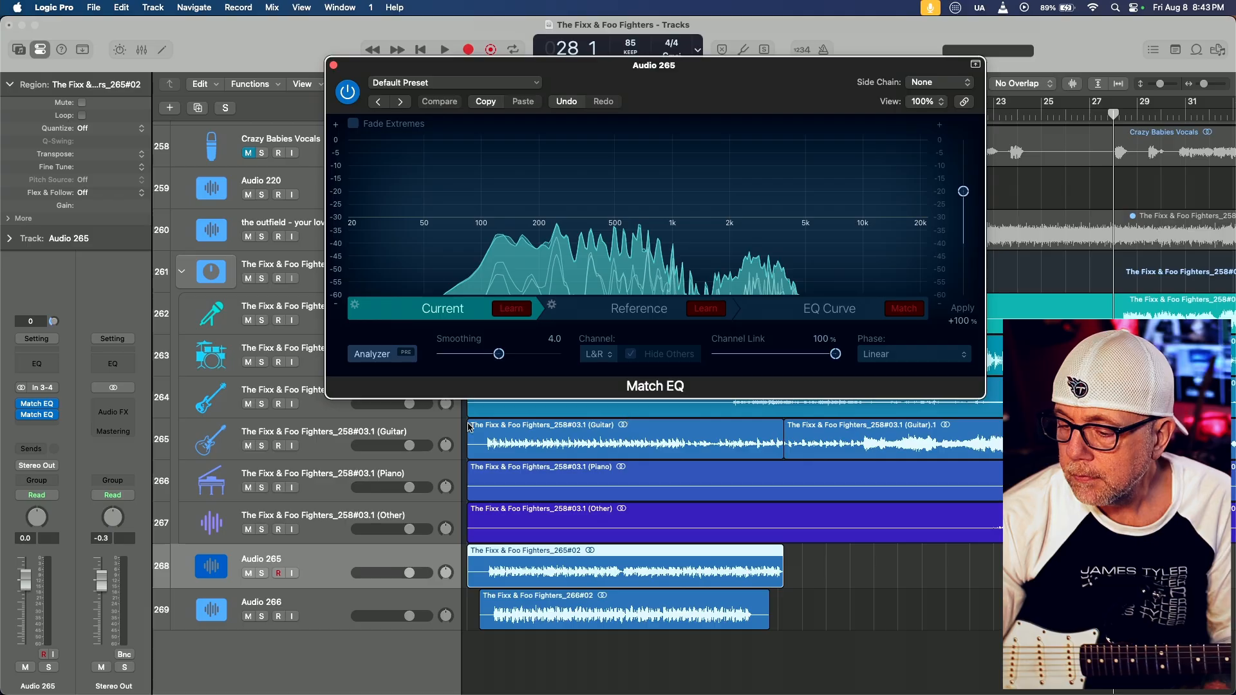
click(431, 428)
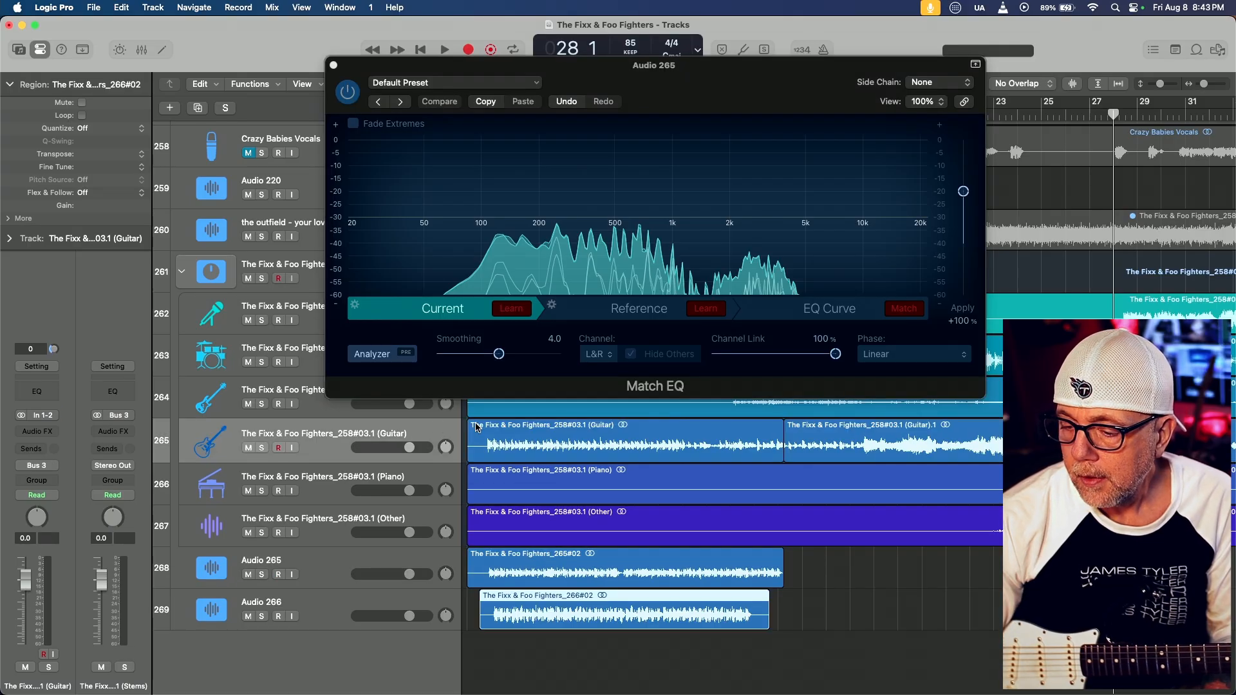
drag(474, 430, 607, 313)
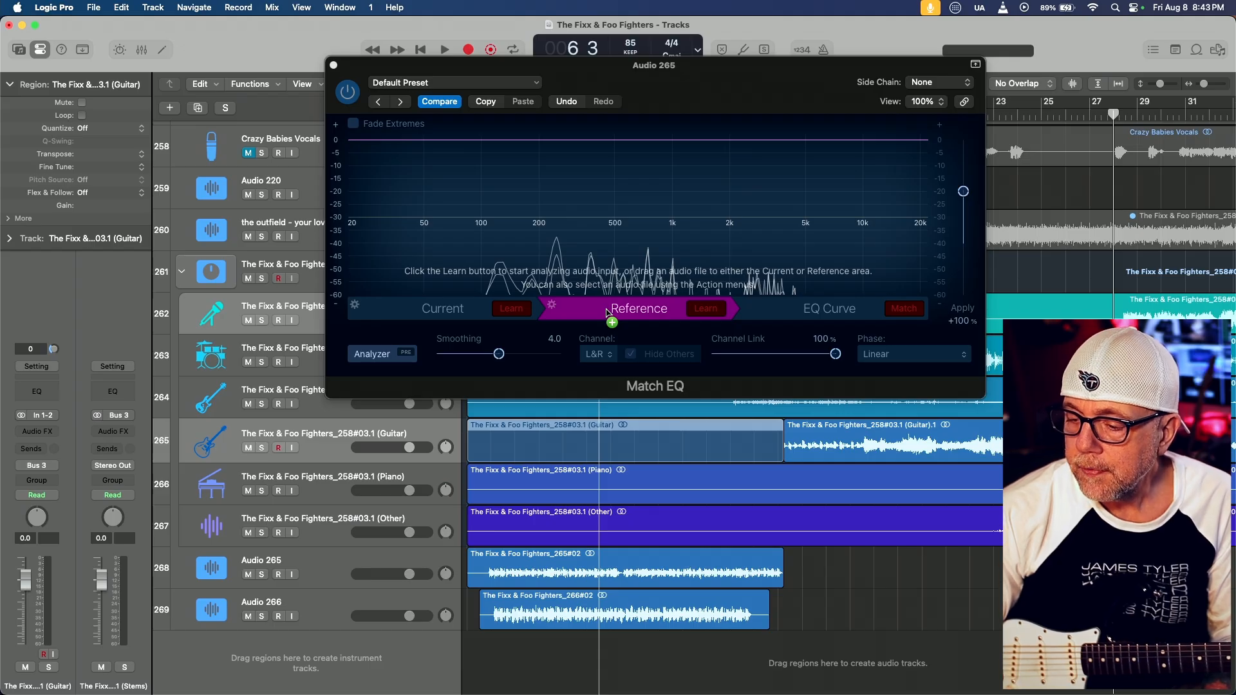
drag(607, 314, 607, 313)
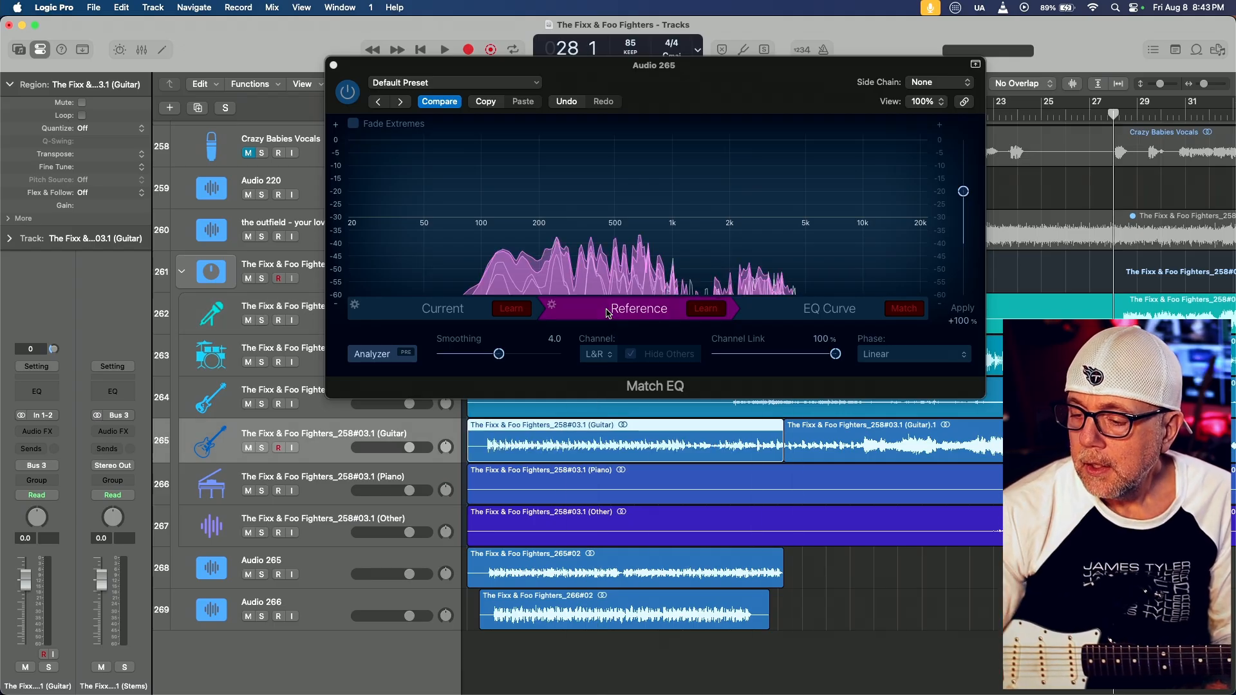
click(803, 304)
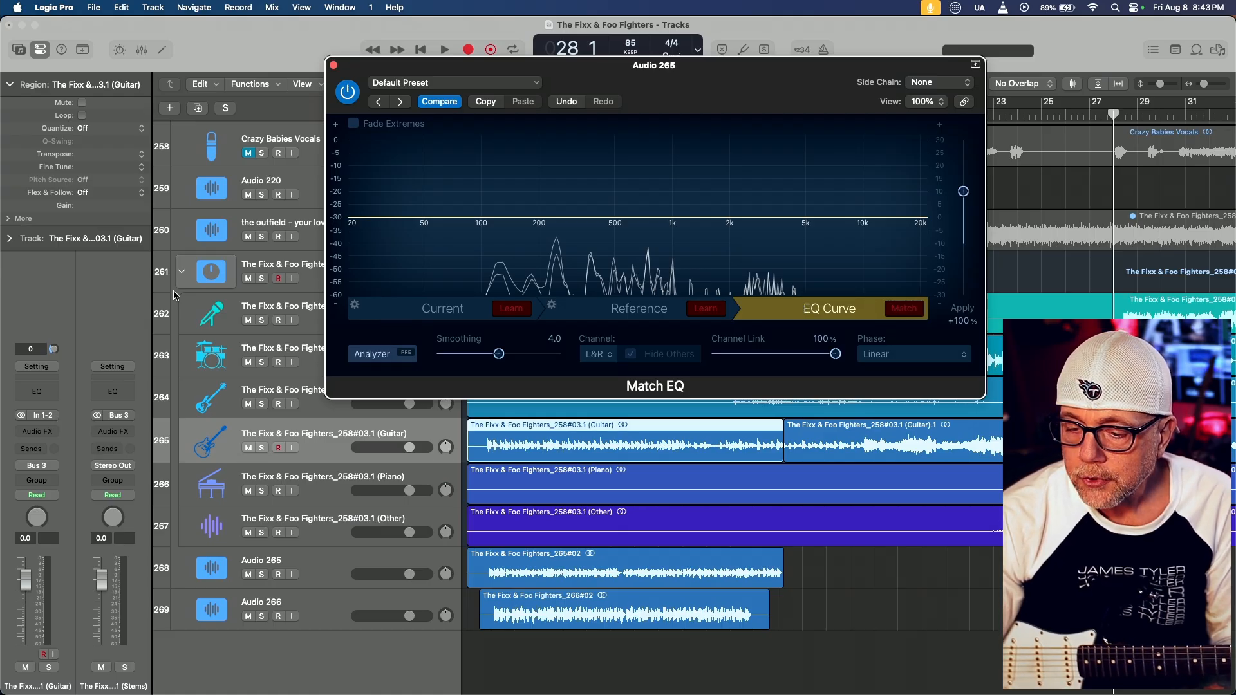
Open Audio 265's original Match EQ on its EQ Curve view and close the second Match EQ's window
click(328, 565)
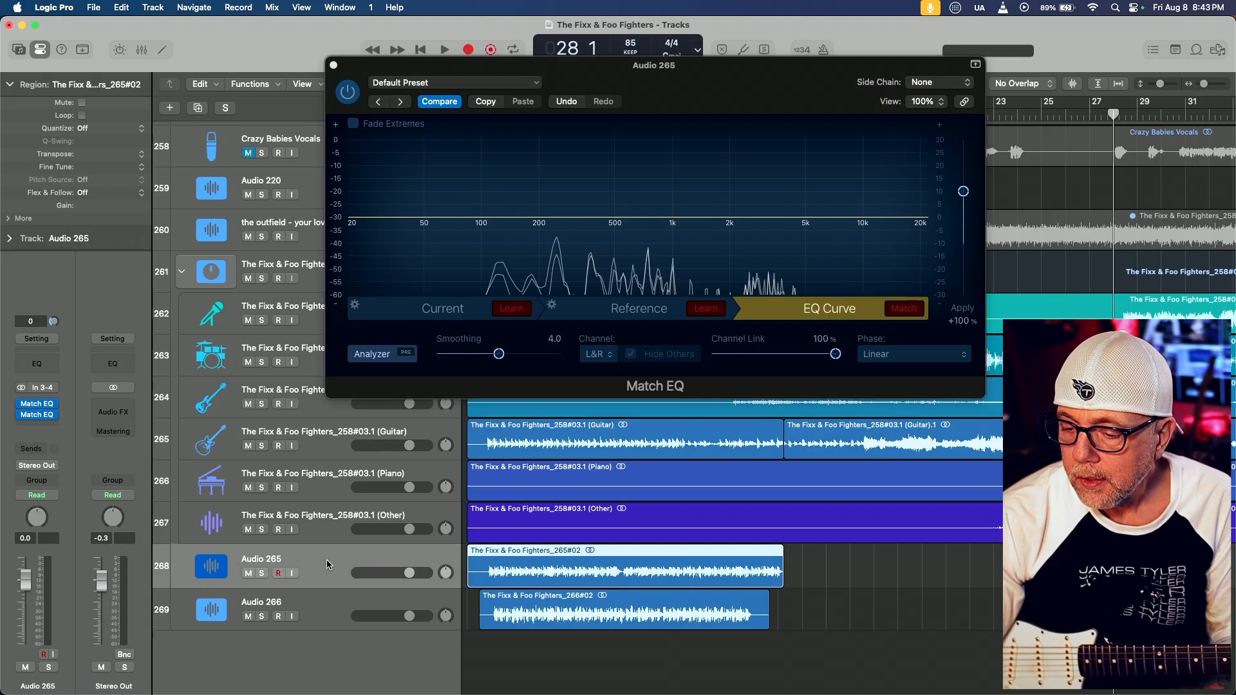
click(37, 407)
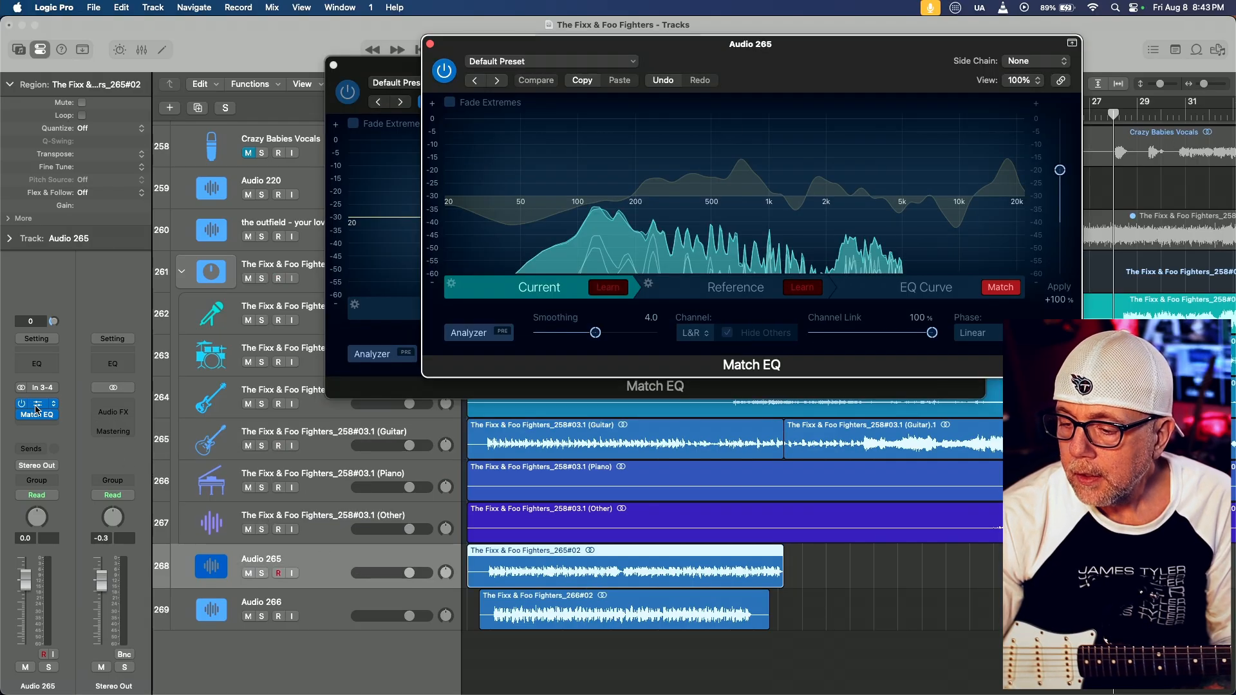
click(904, 291)
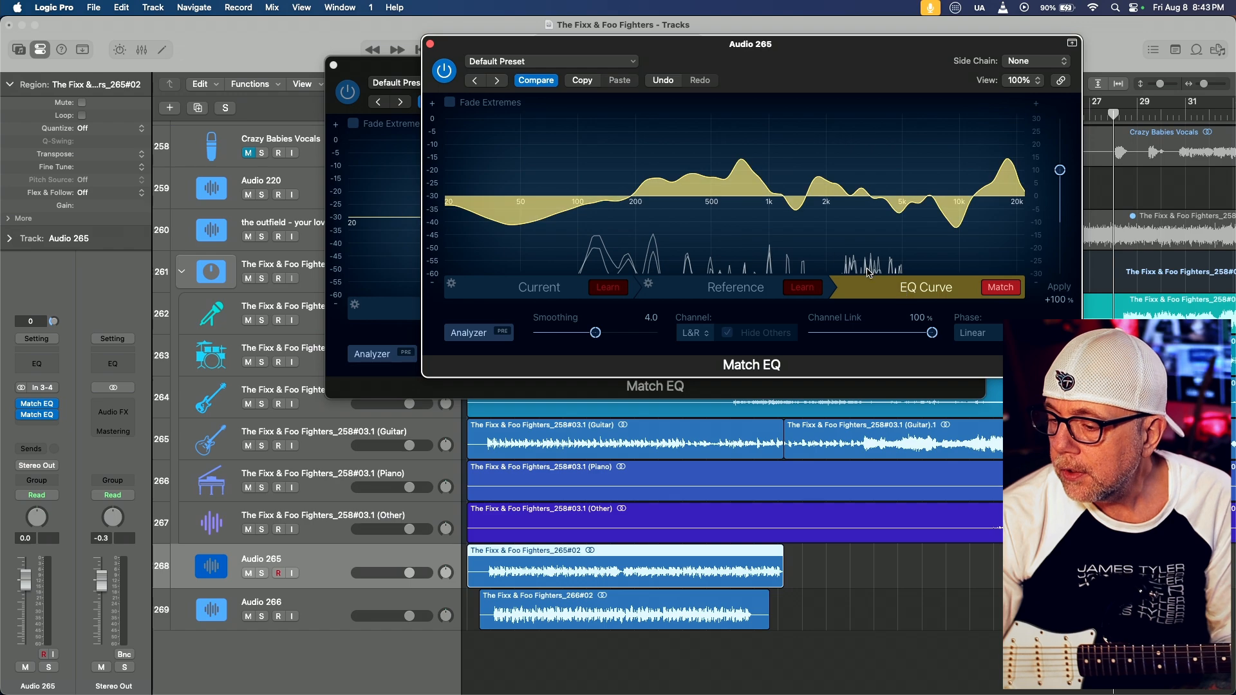
click(334, 66)
drag(634, 47, 519, 72)
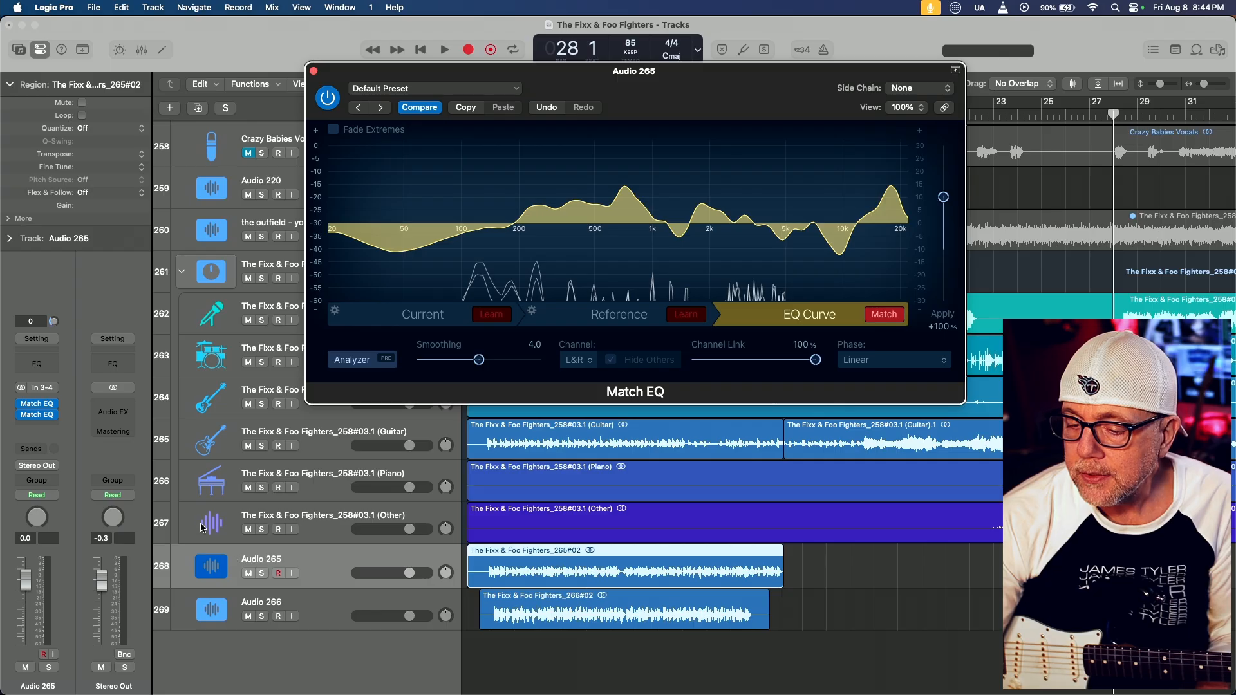
Remove the second Match EQ from the Audio 265 track, keeping the original one's window open
click(53, 421)
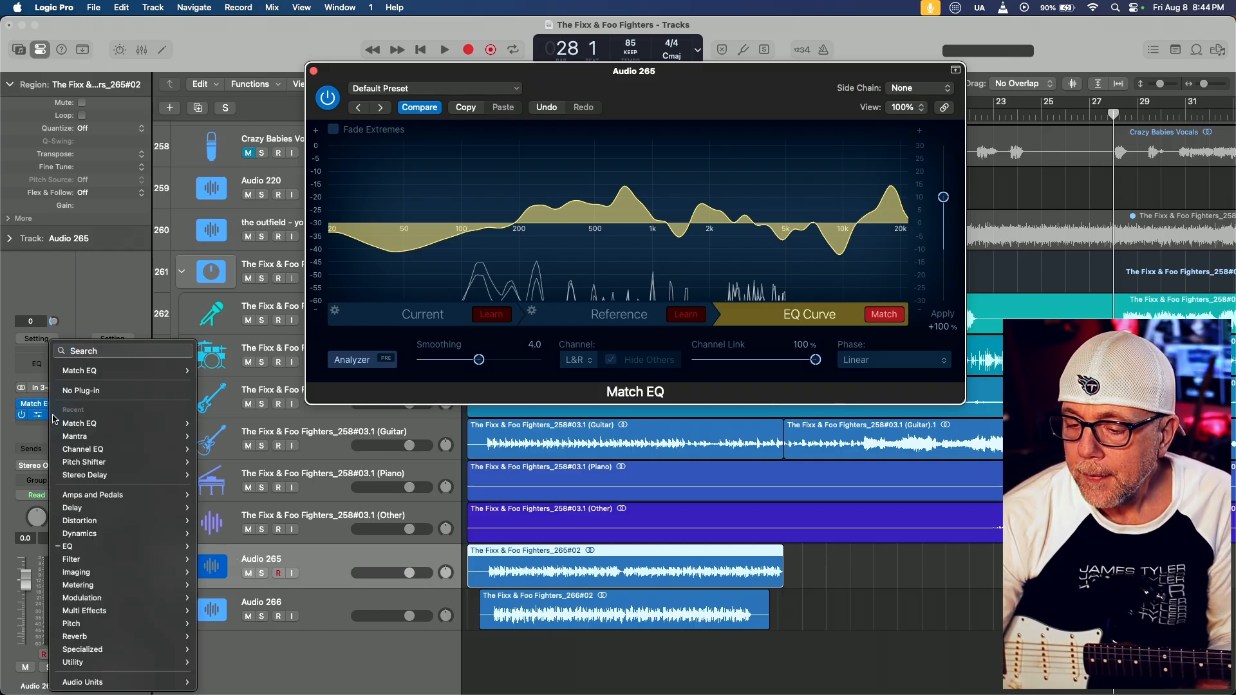
click(77, 392)
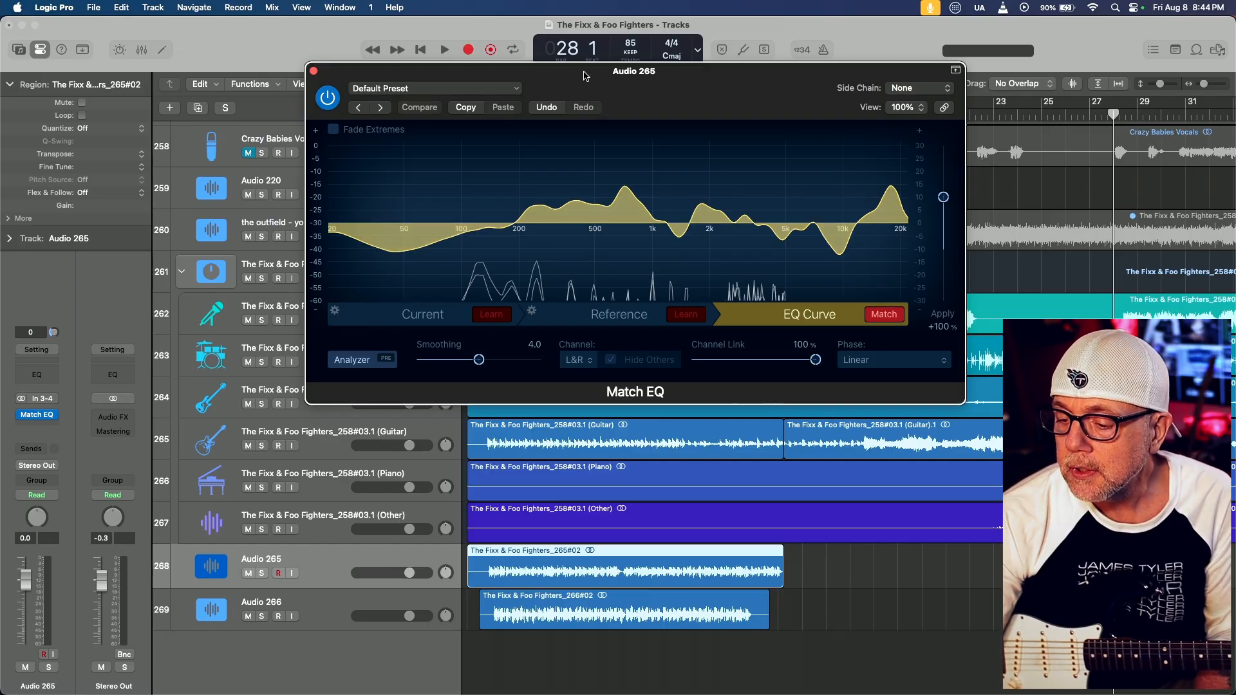
drag(583, 76, 554, 102)
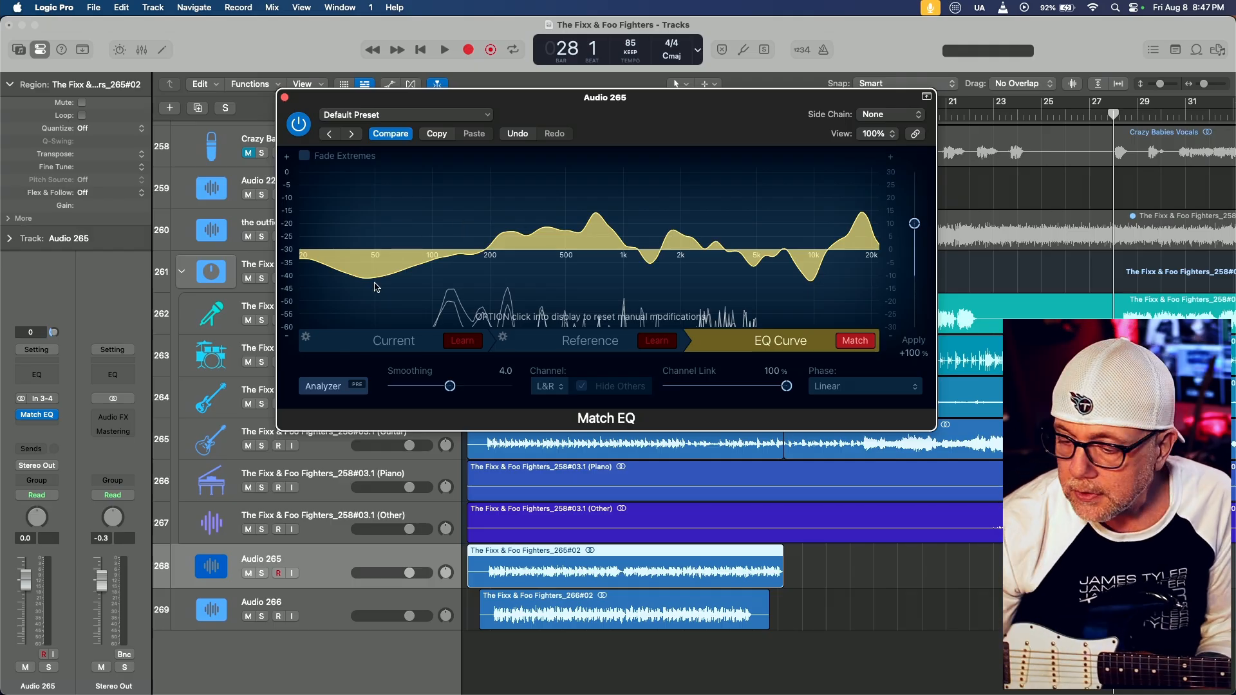
Switch to Cortex Control, open the Parametric-8 equalizer block in the Outfield preset, and toggle its bypass, leaving it enabled
mouse_move(476, 684)
click(710, 661)
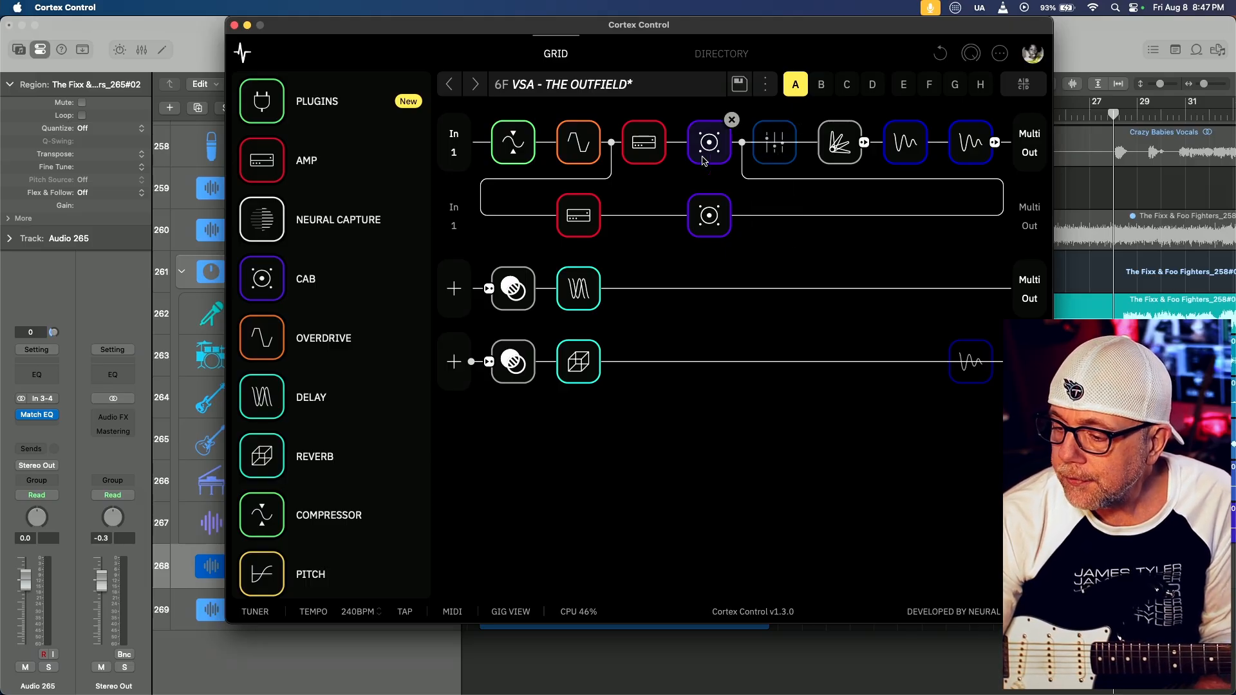
click(783, 146)
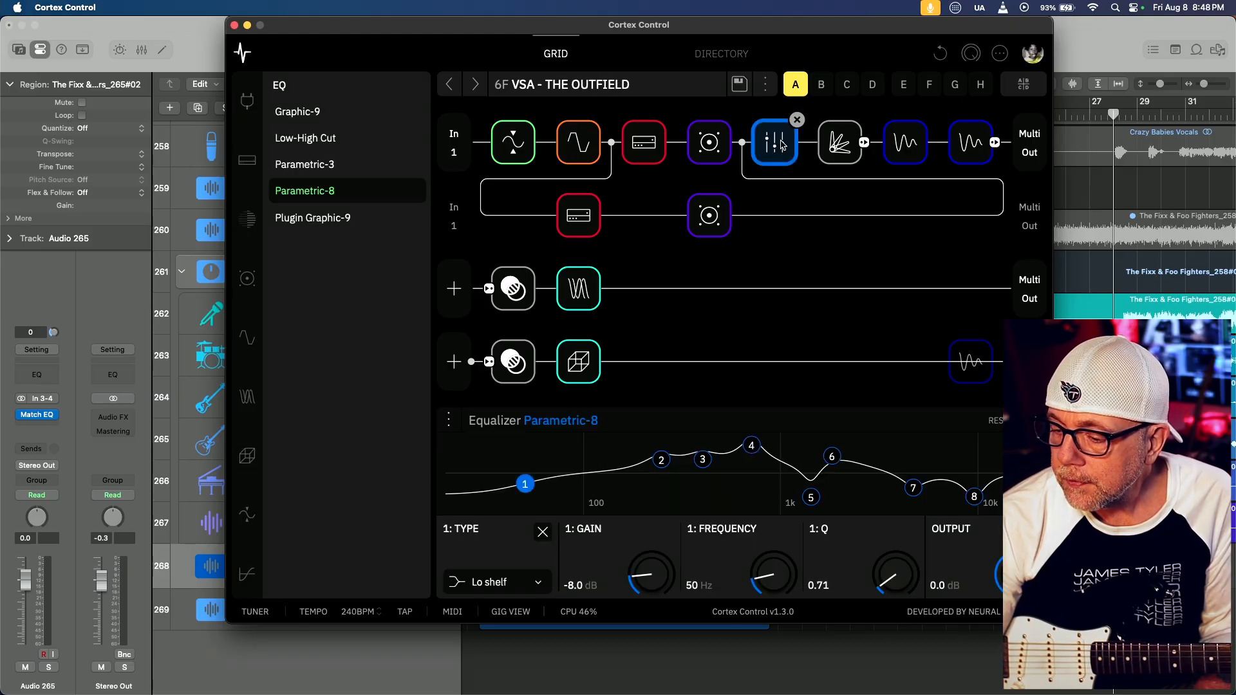
click(783, 146)
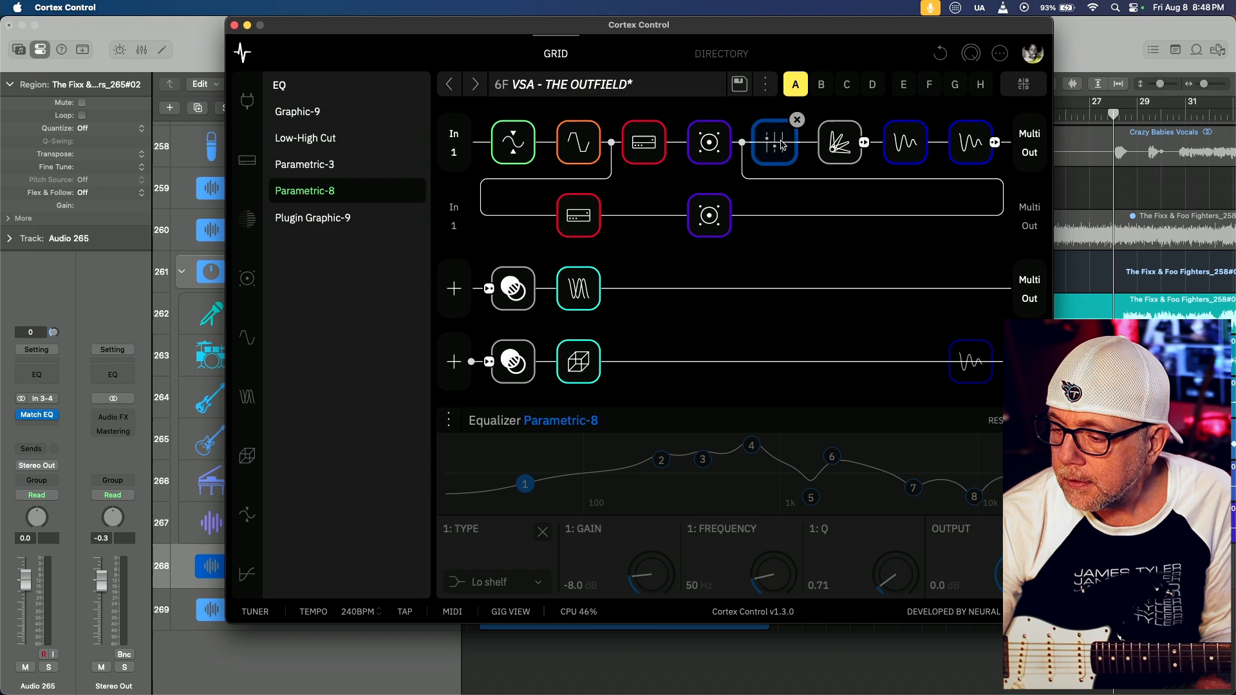
click(783, 146)
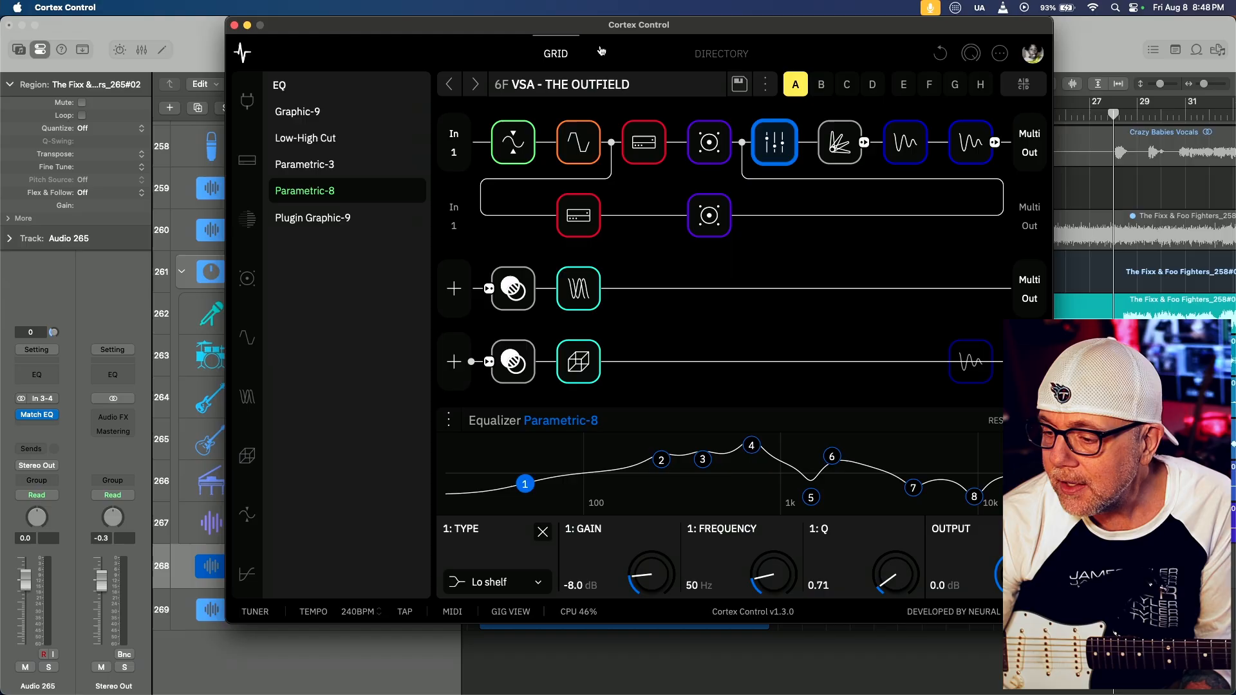
Enlarge the Cortex Control window and move it aside so the tracks behind it show
drag(613, 24, 389, 14)
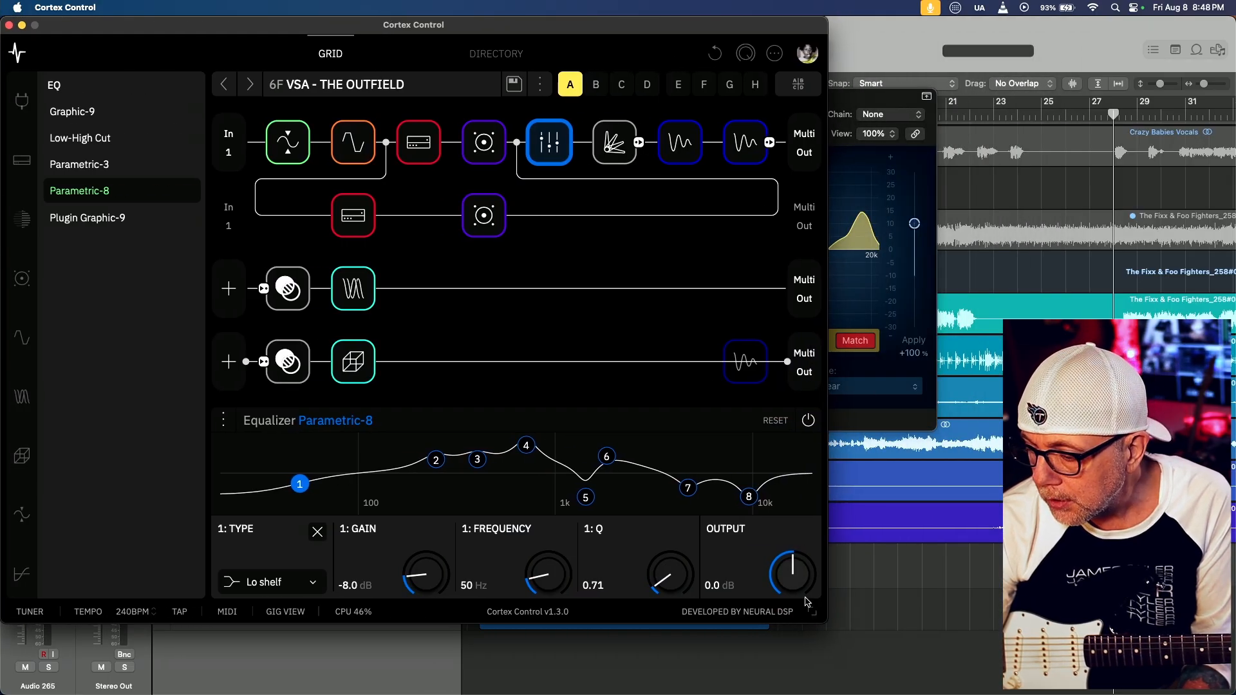
drag(822, 619, 973, 672)
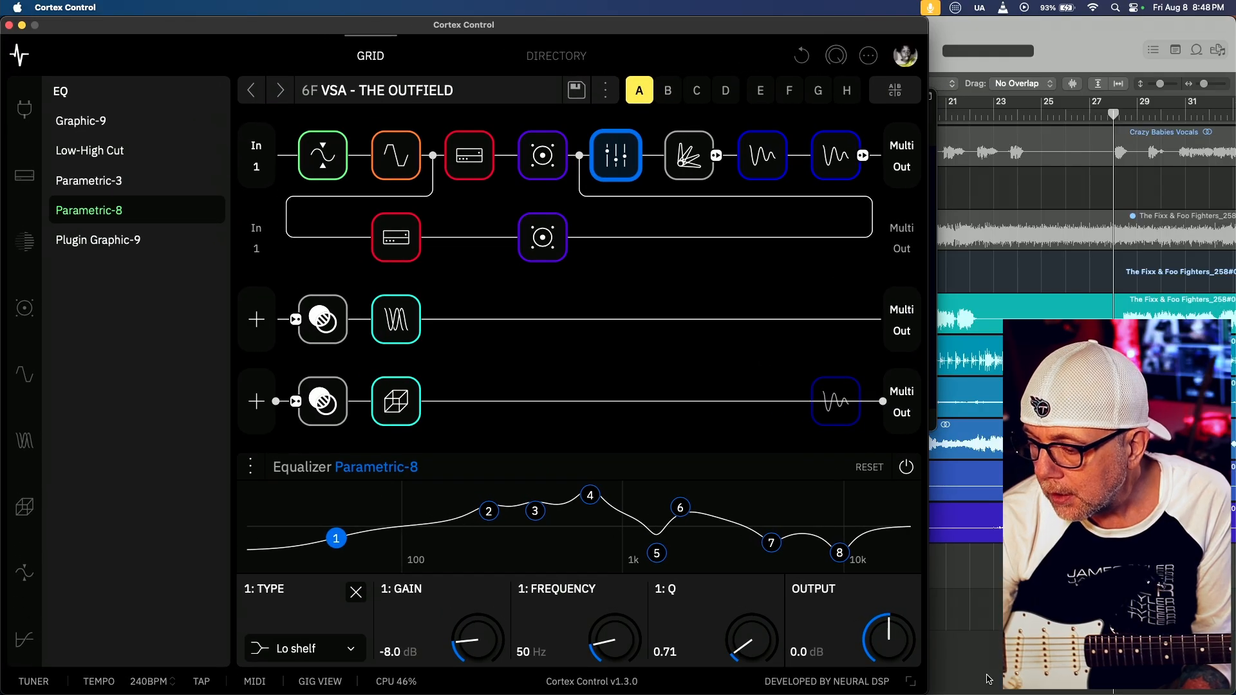
drag(523, 24, 830, 18)
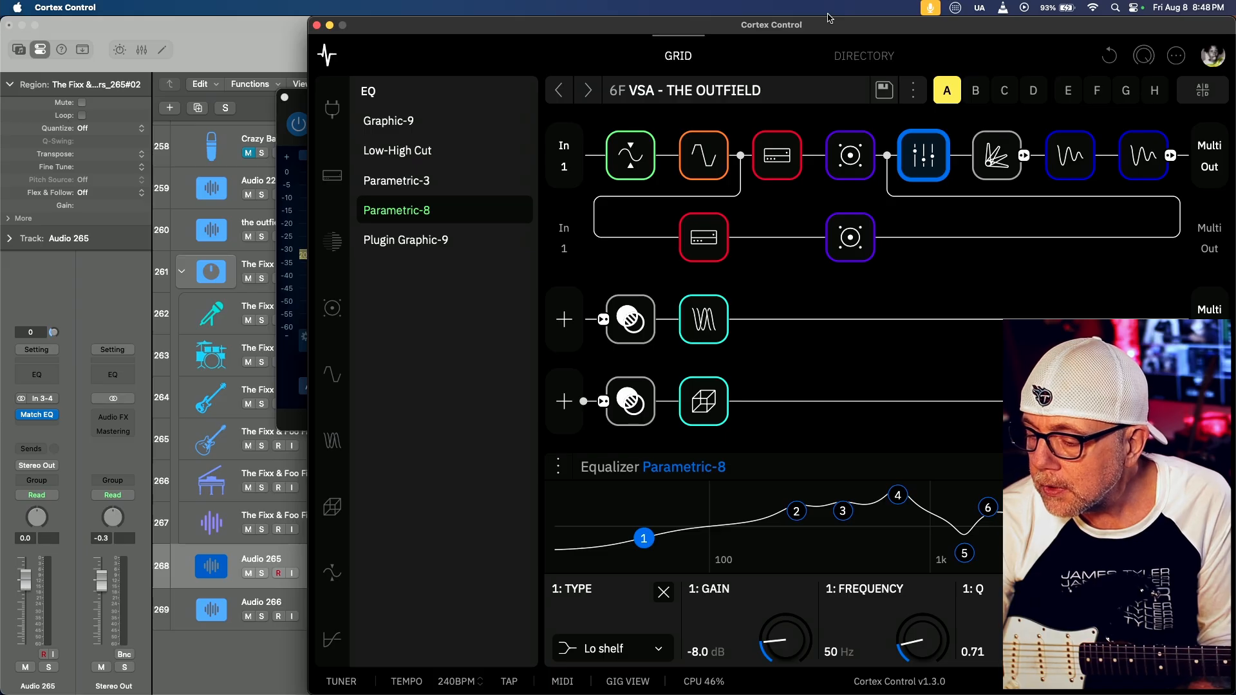
Switch back to Logic Pro and move the Match EQ window beside the track headers
key(super+Tab)
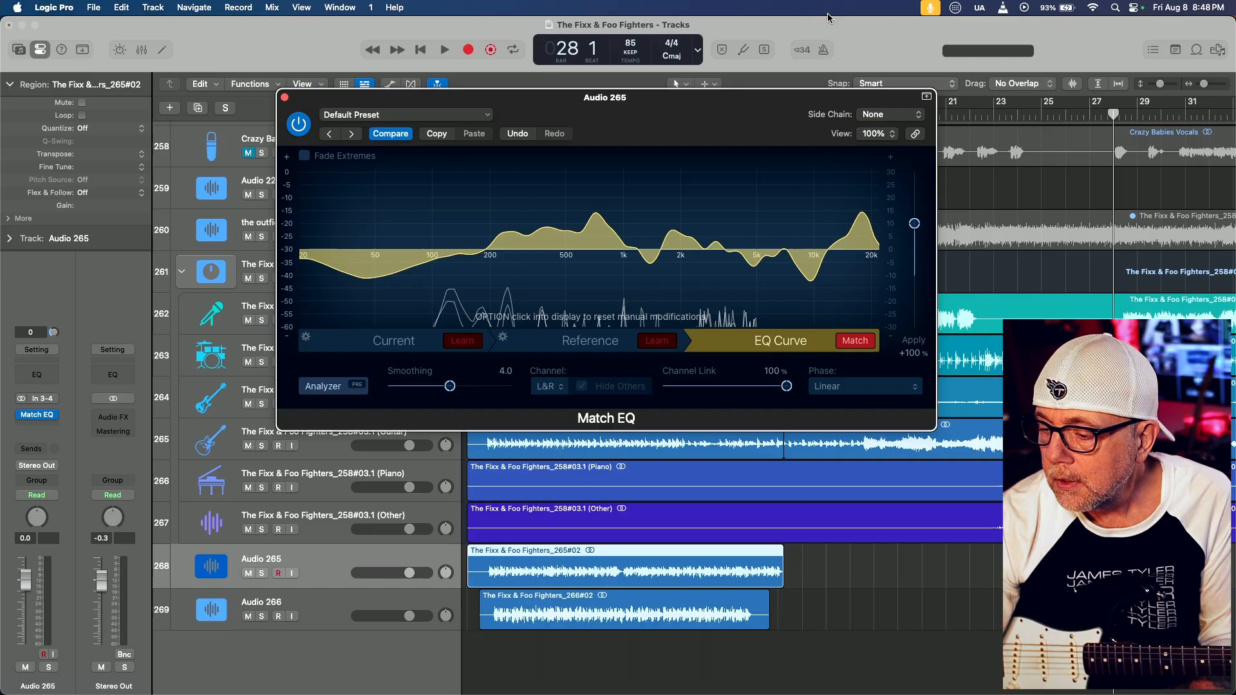
drag(634, 99, 876, 208)
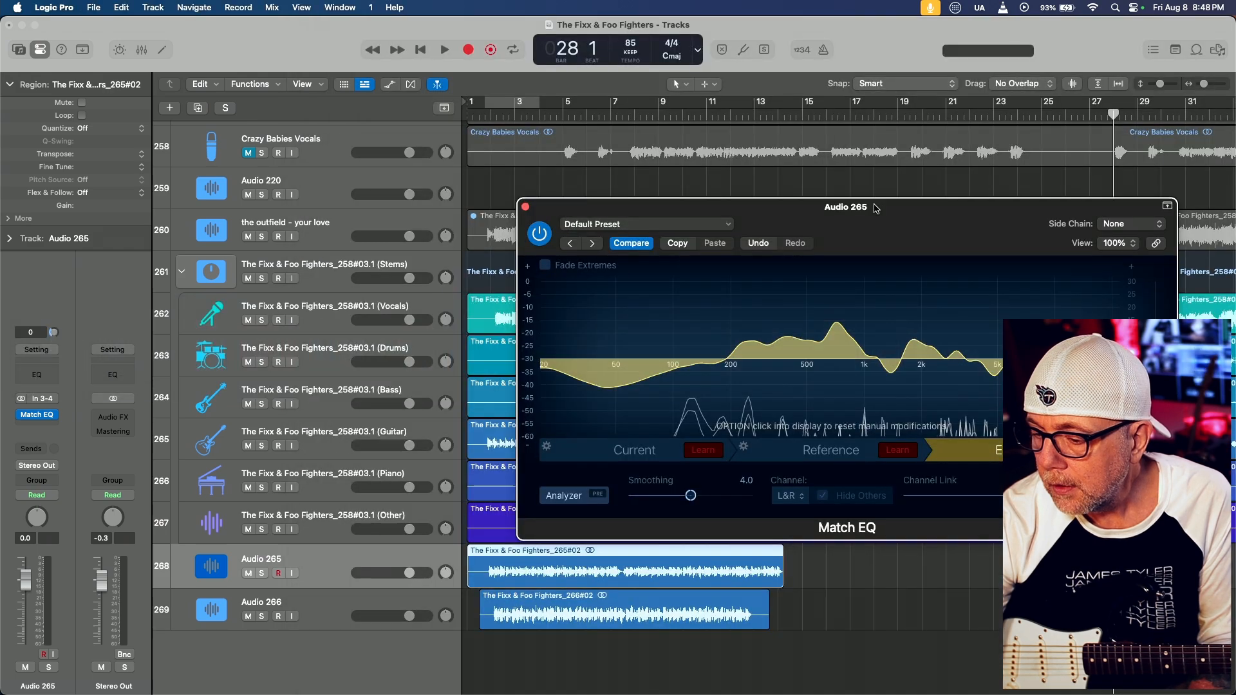
drag(875, 208, 856, 209)
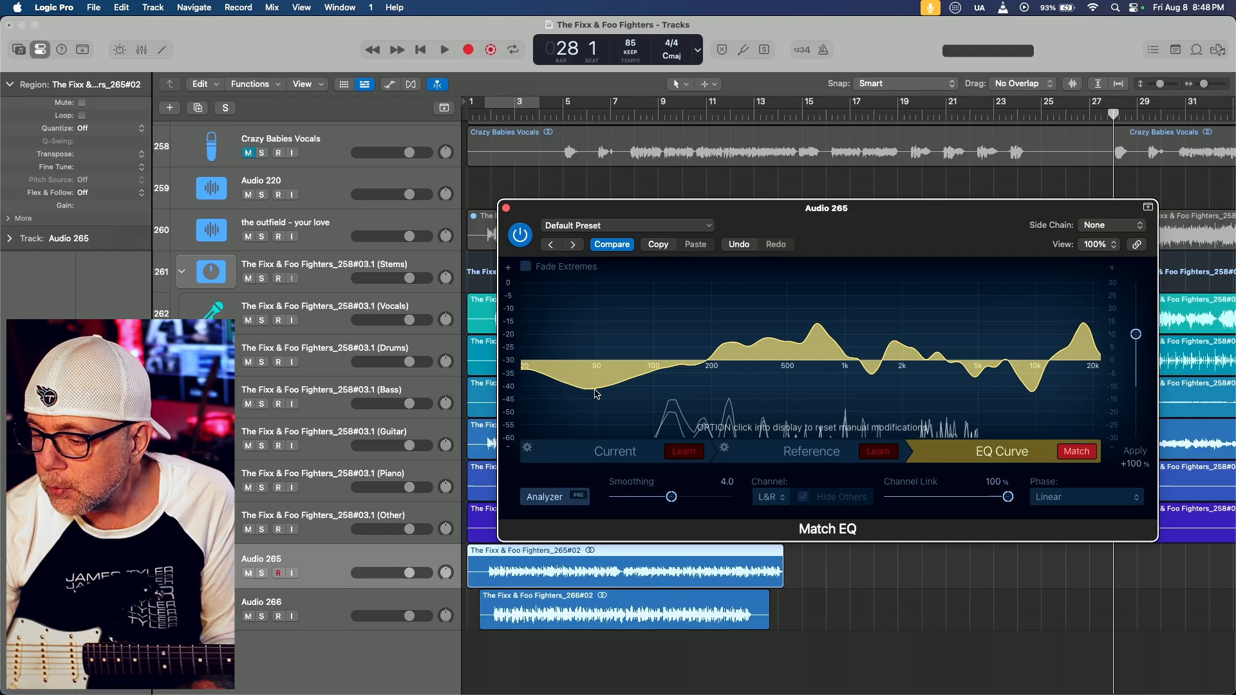
Check the frequency of the low dip near 50 Hz in Match EQ, and switch to Cortex Control to view band 1's settings
mouse_move(595, 393)
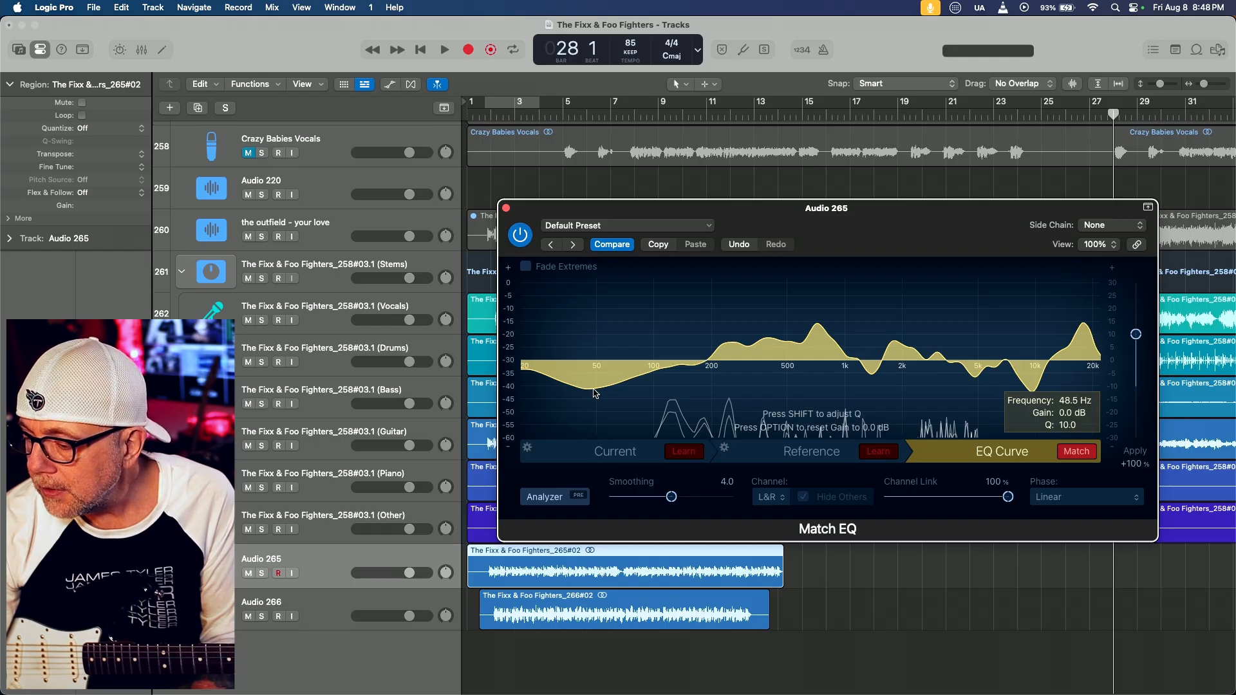
drag(595, 394, 595, 393)
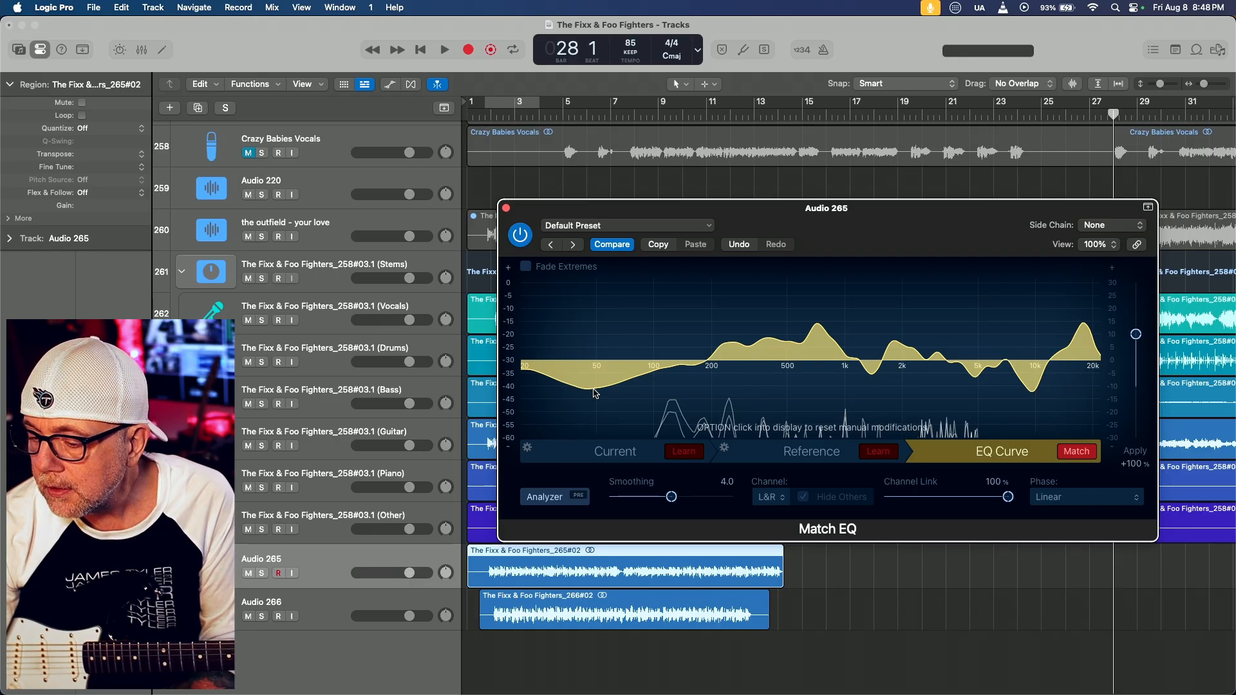
key(super+Tab)
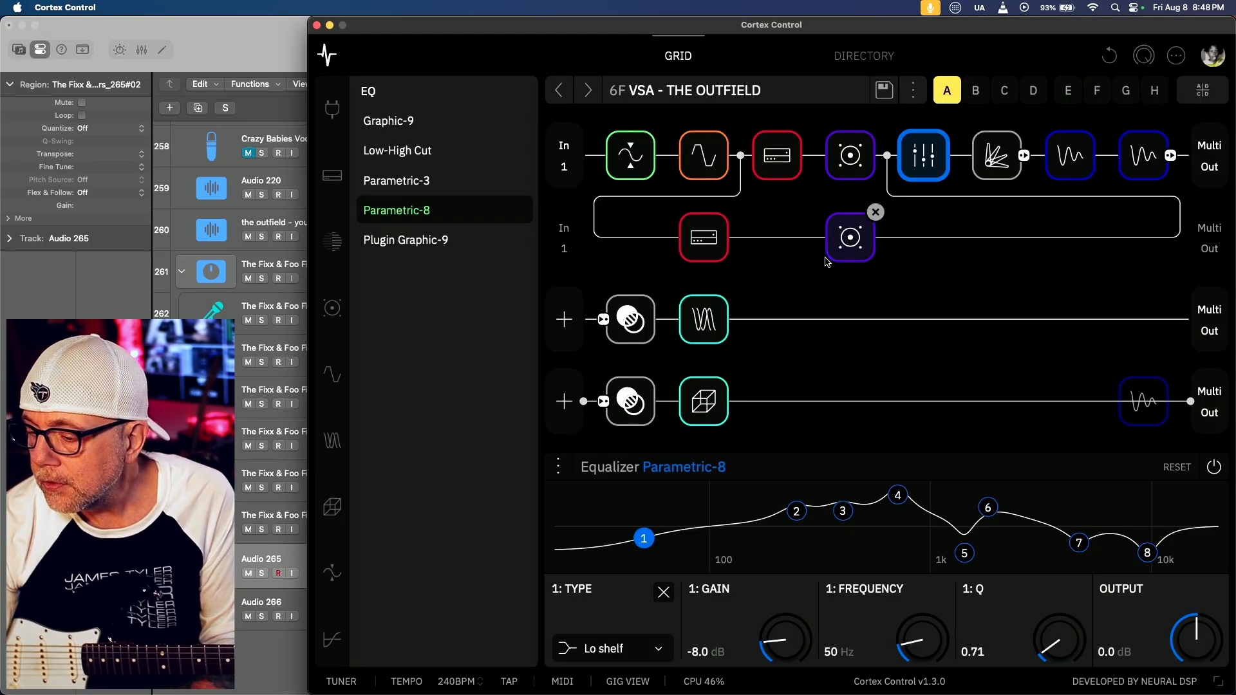
click(644, 539)
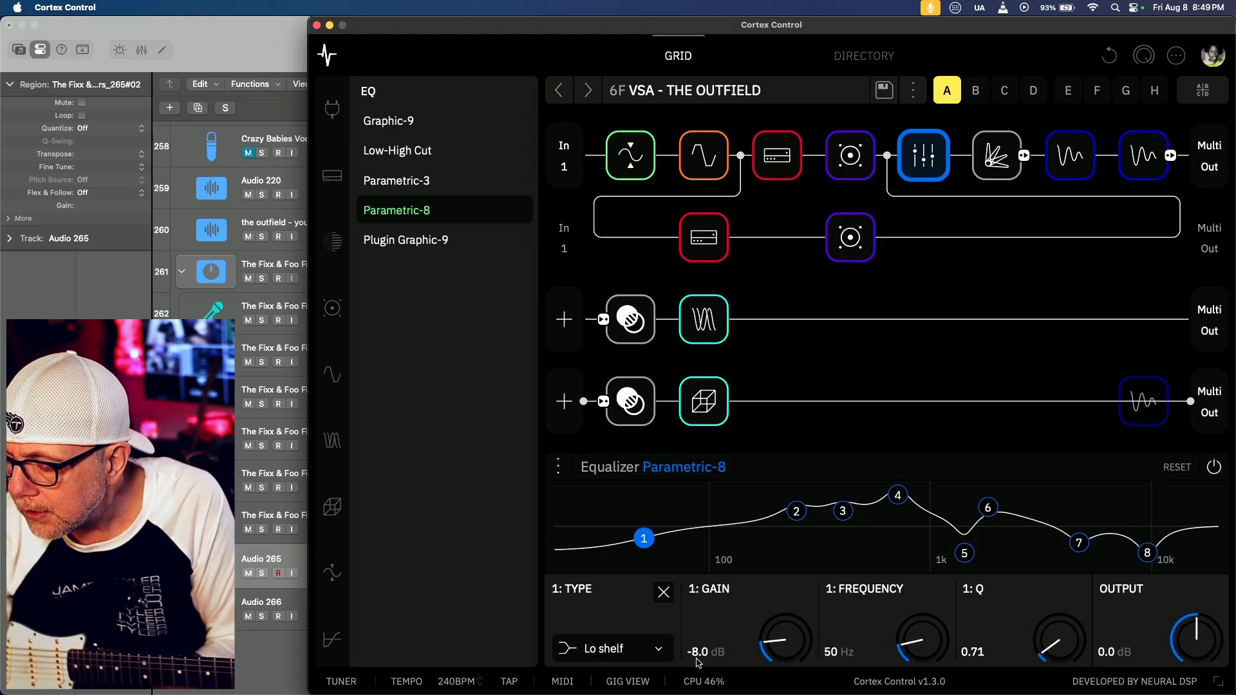
Compare band 2's settings in Cortex Control with the first peak above 200 Hz in Logic Pro's Match EQ curve
click(797, 512)
key(super+Tab)
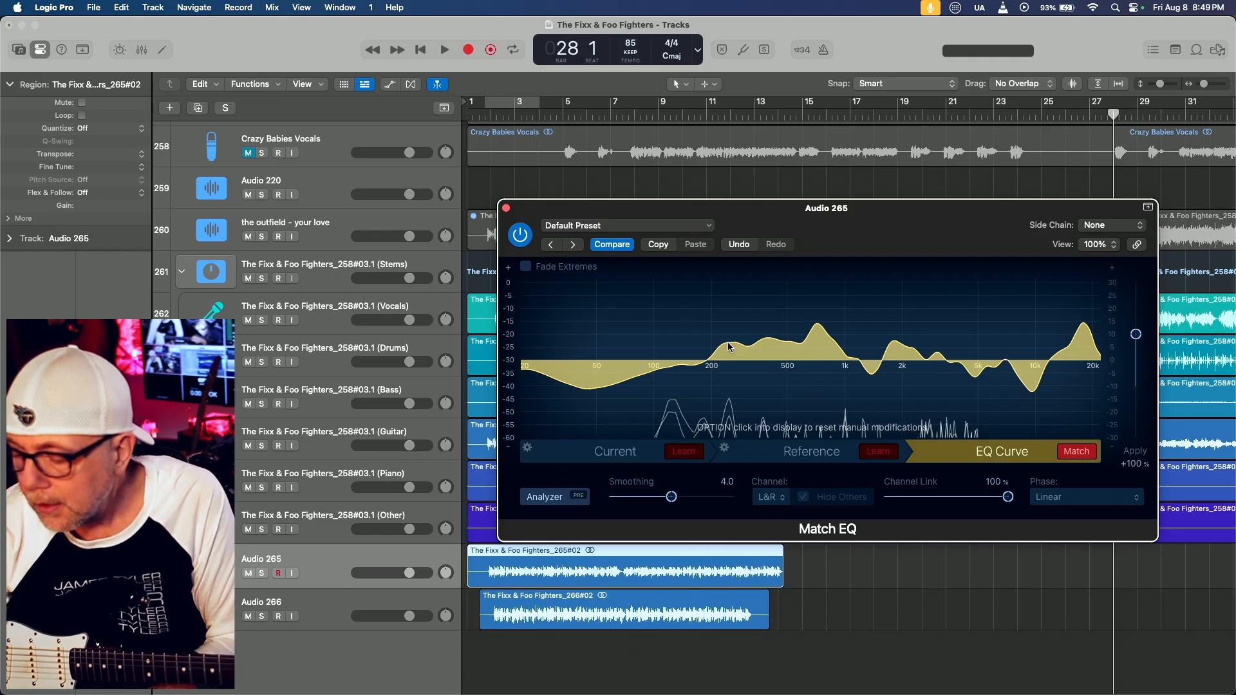
key(super+Tab)
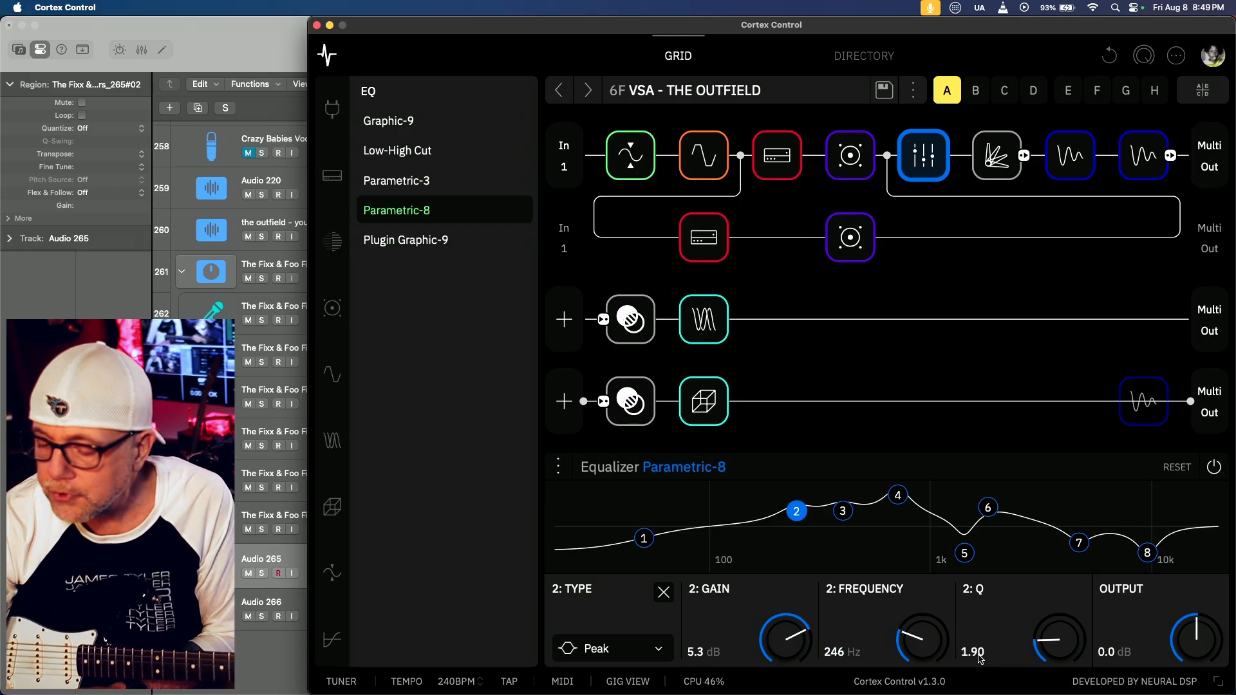
key(super+Tab)
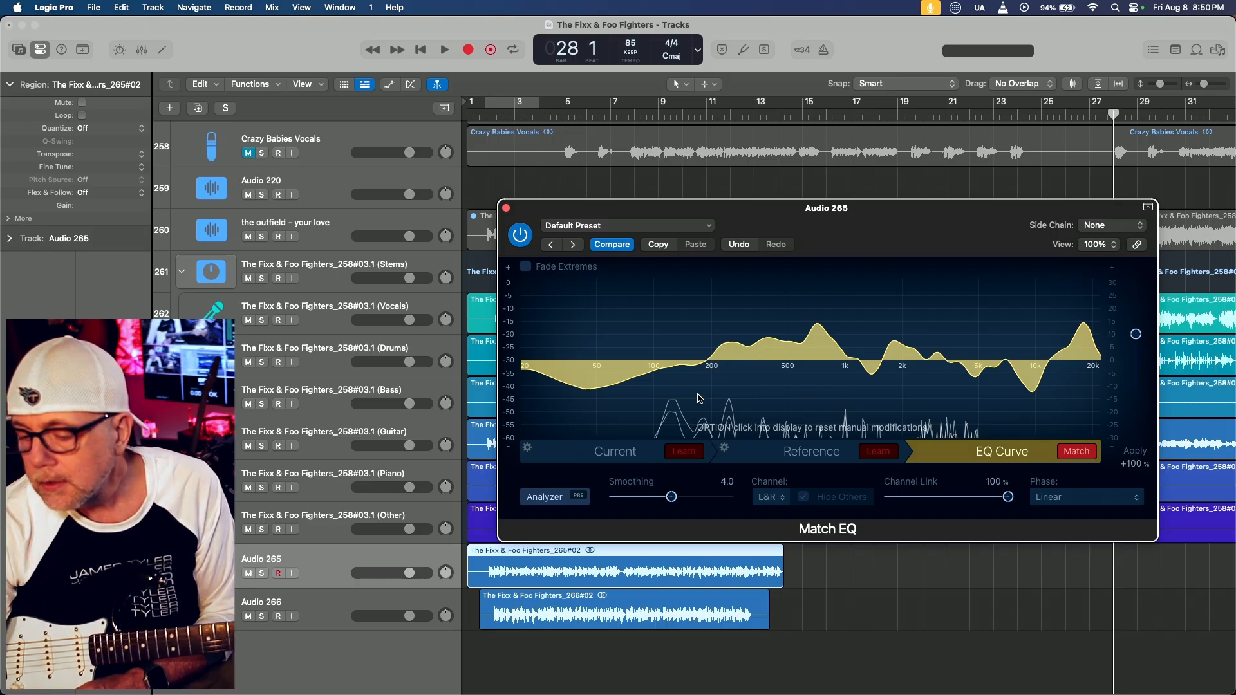
key(super+Tab)
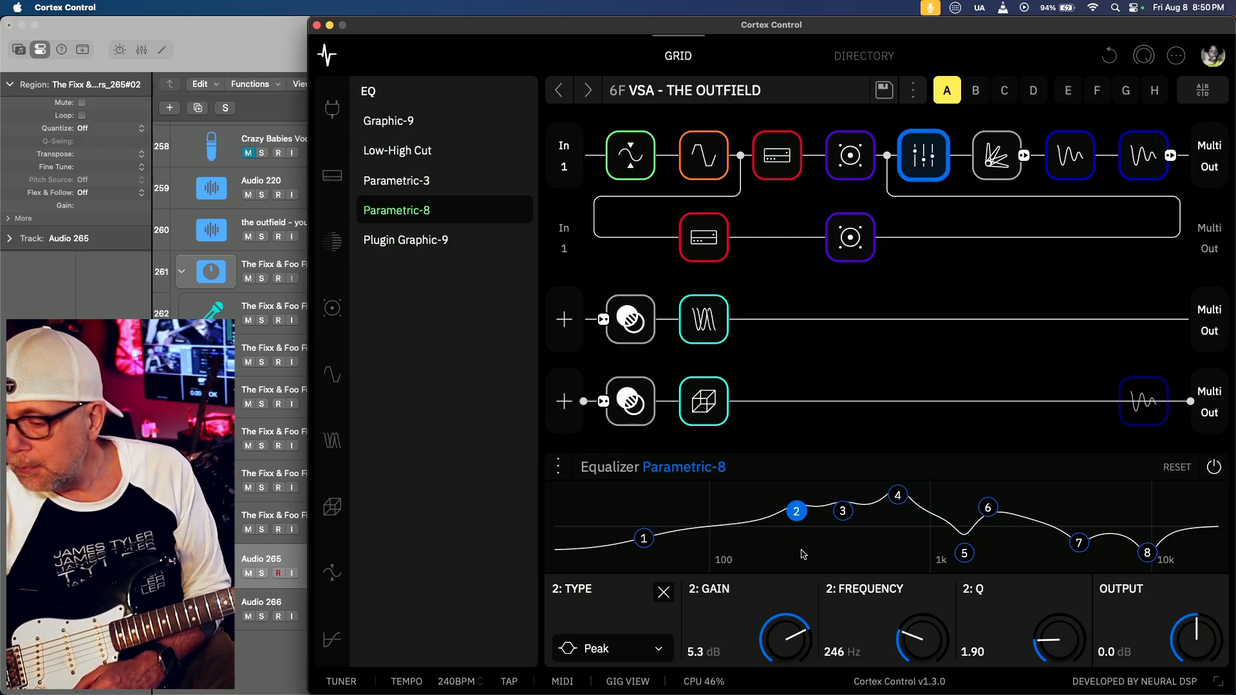
Select band 3, toggle the equalizer's bypass, and turn off bands 3 to 8 so only bands 1 and 2 stay active
click(843, 511)
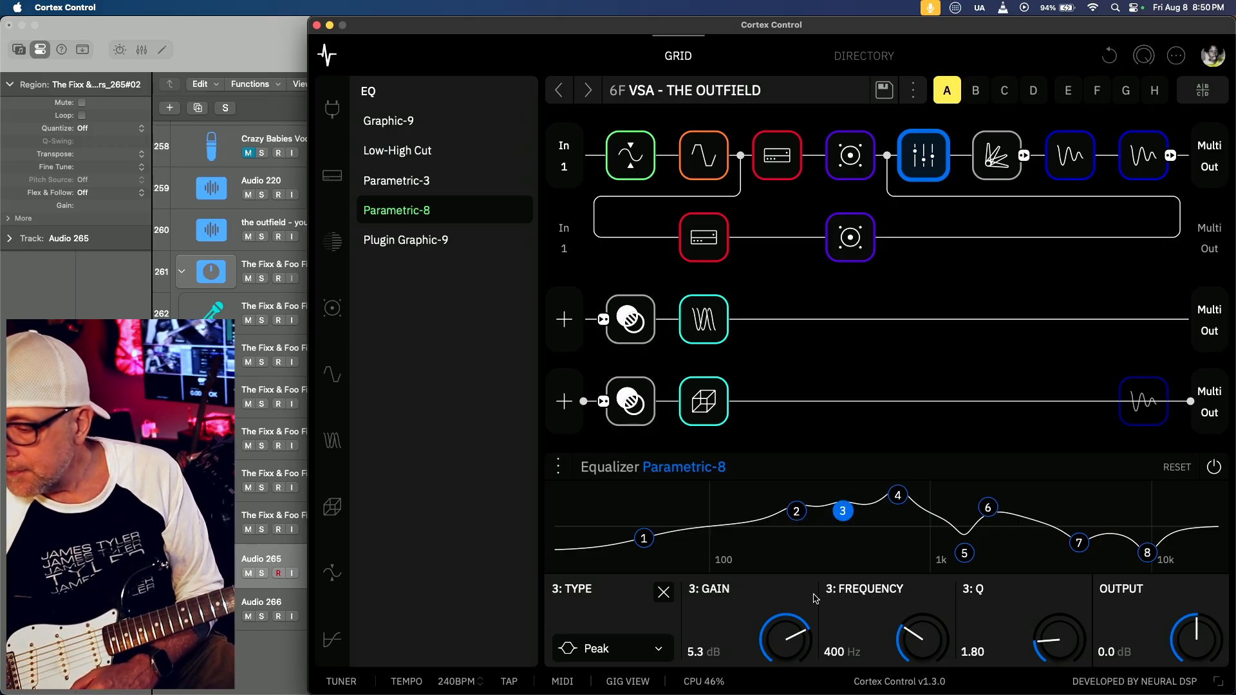
click(1212, 468)
click(1212, 468)
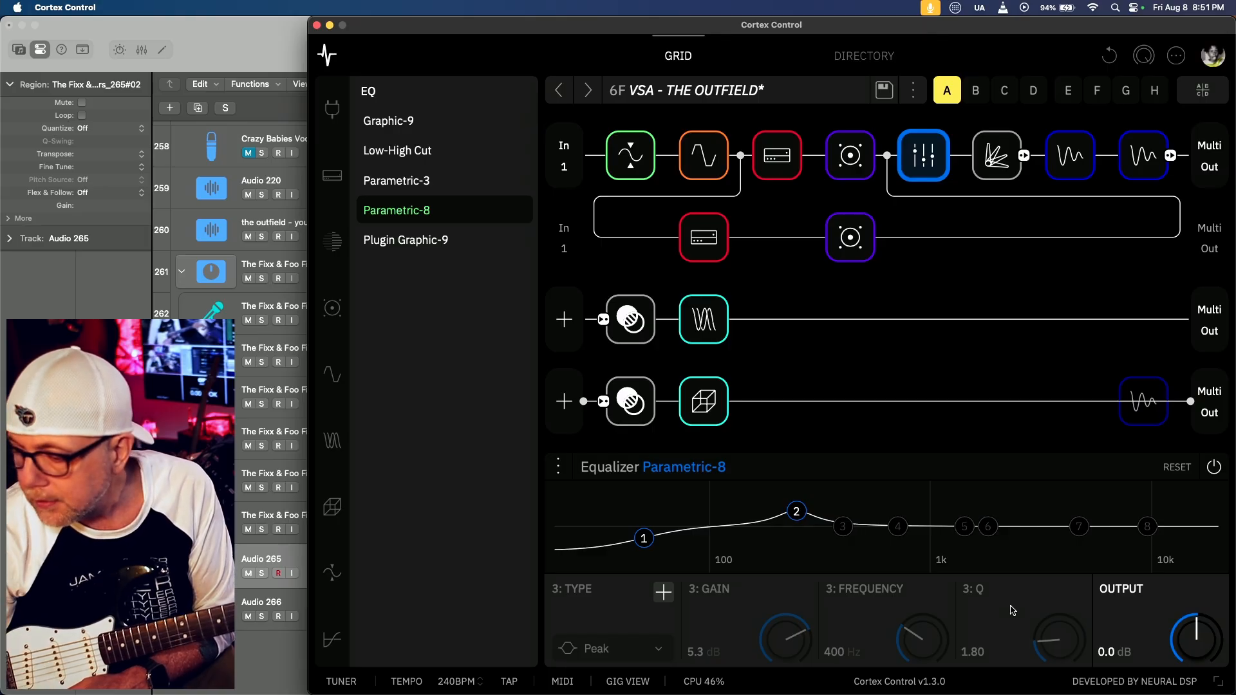
Sweep band 2's Q up to about 9.4 to demonstrate narrower peaks, and return it to 1.90
click(796, 512)
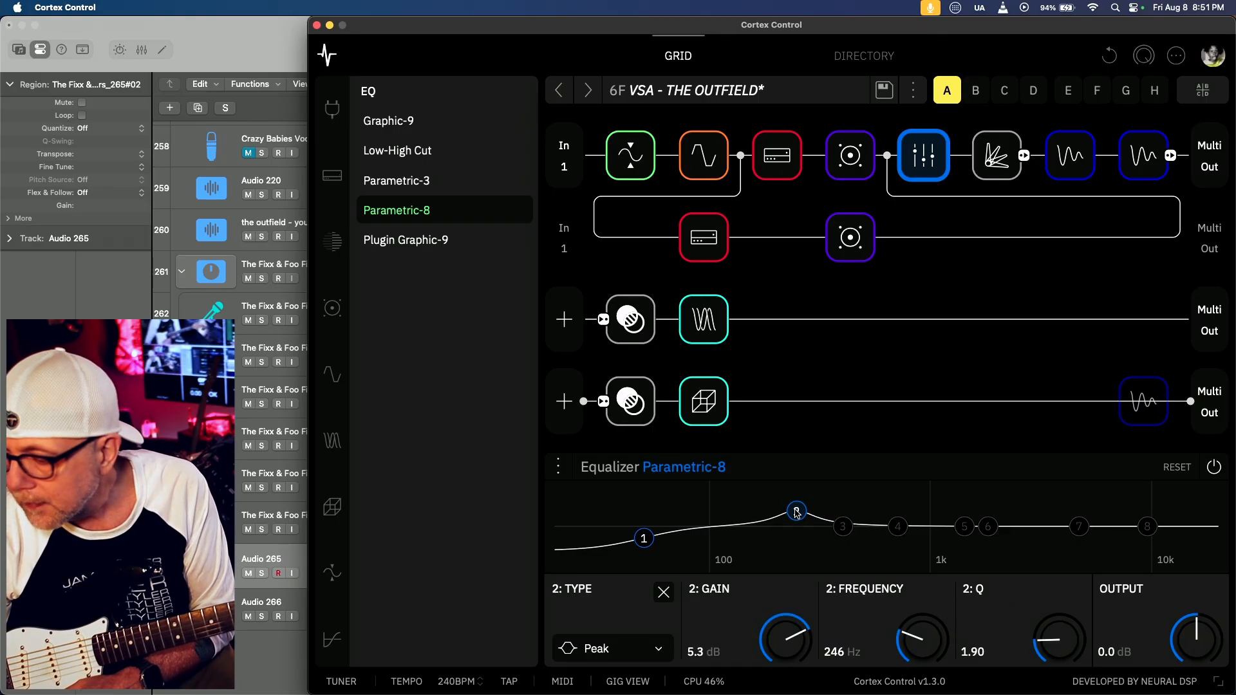
scroll(796, 512, up, 3)
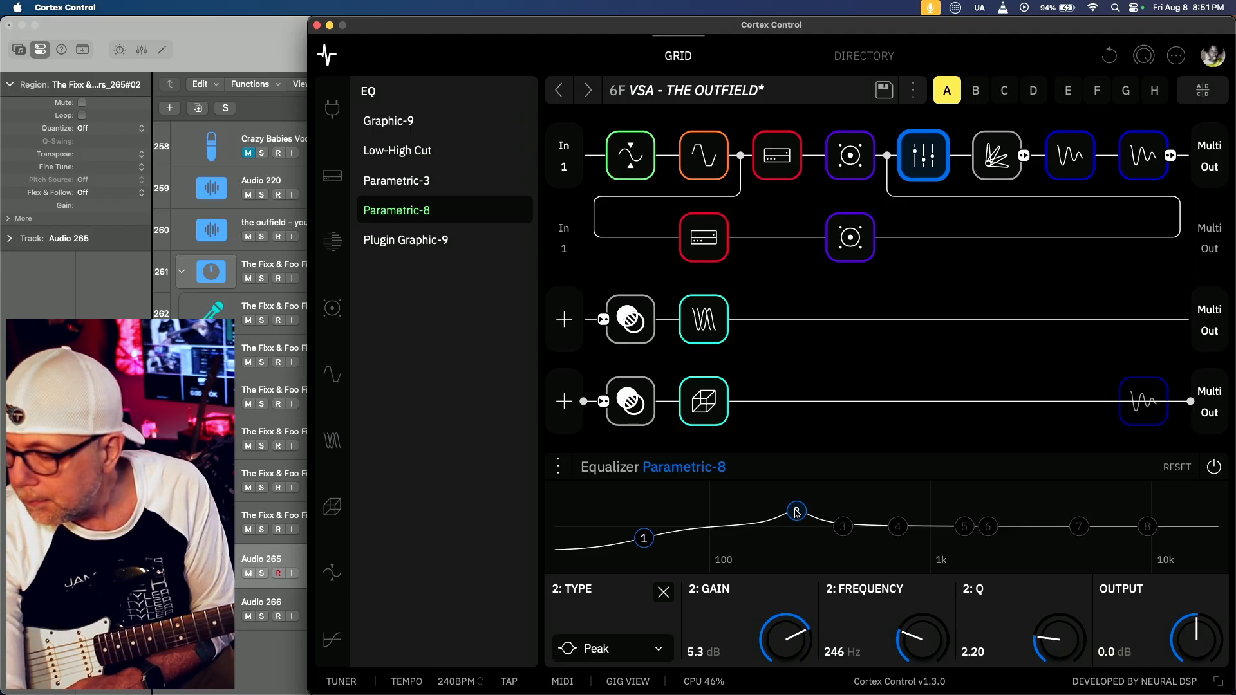
scroll(796, 512, down, 6)
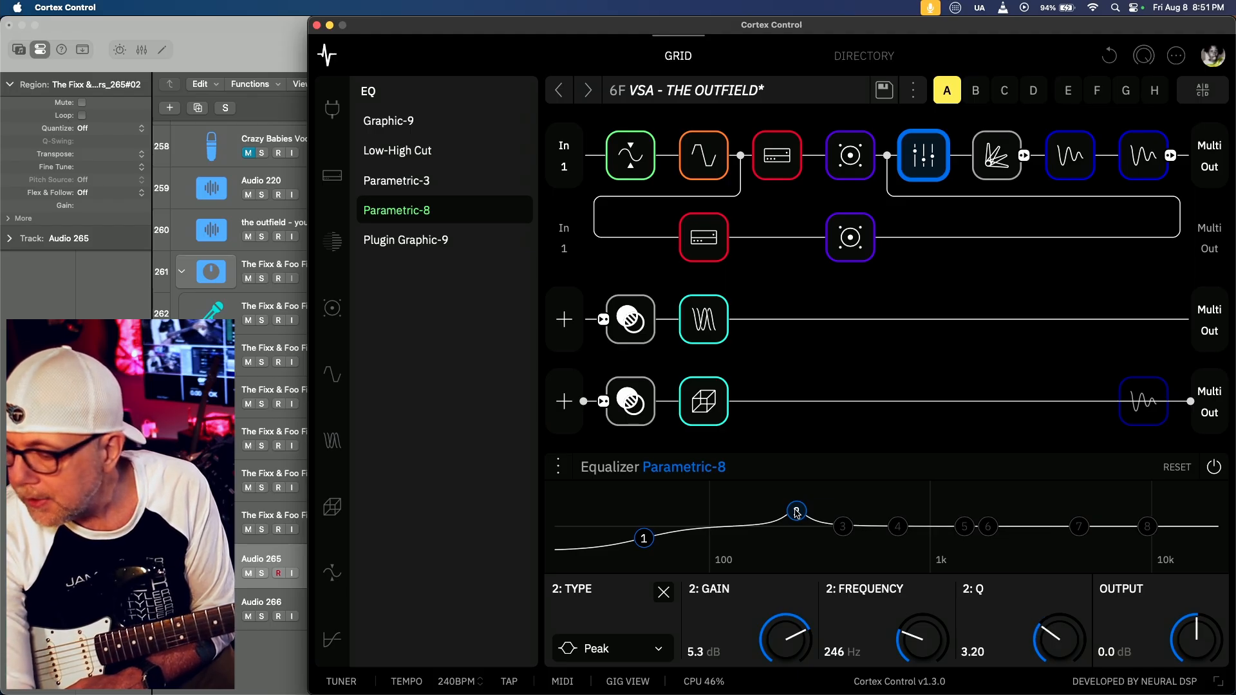
scroll(797, 511, up, 15)
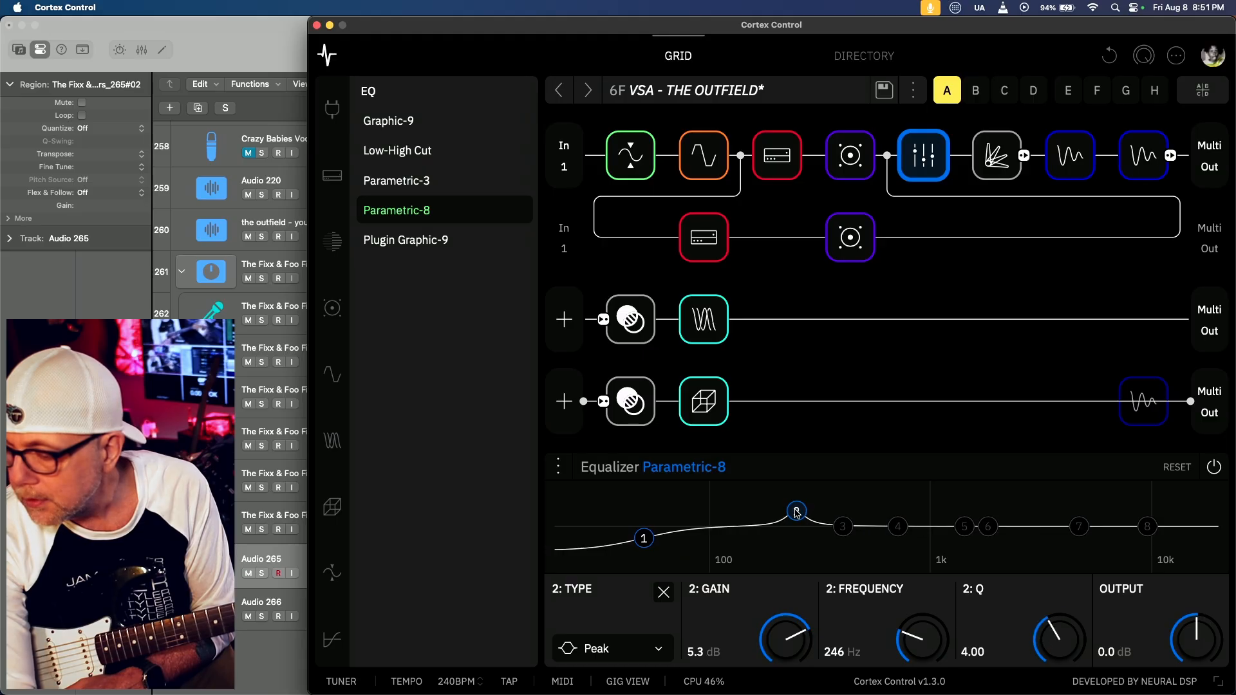
scroll(796, 512, down, 12)
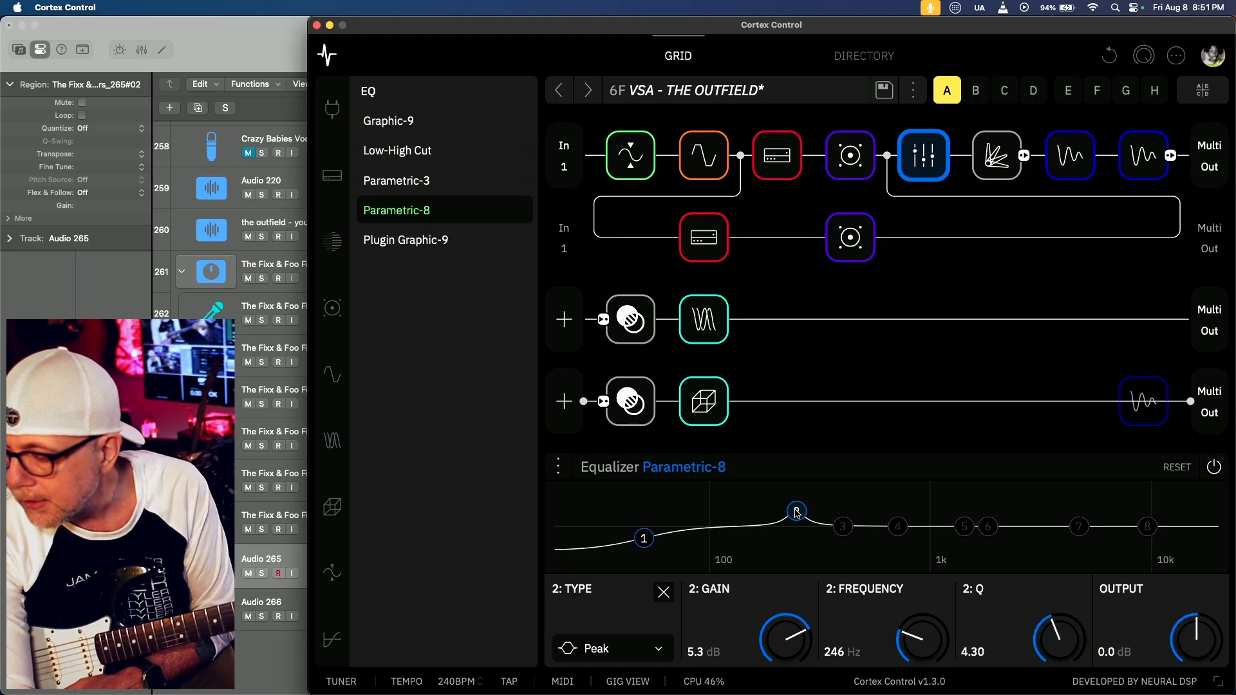
scroll(796, 511, up, 2)
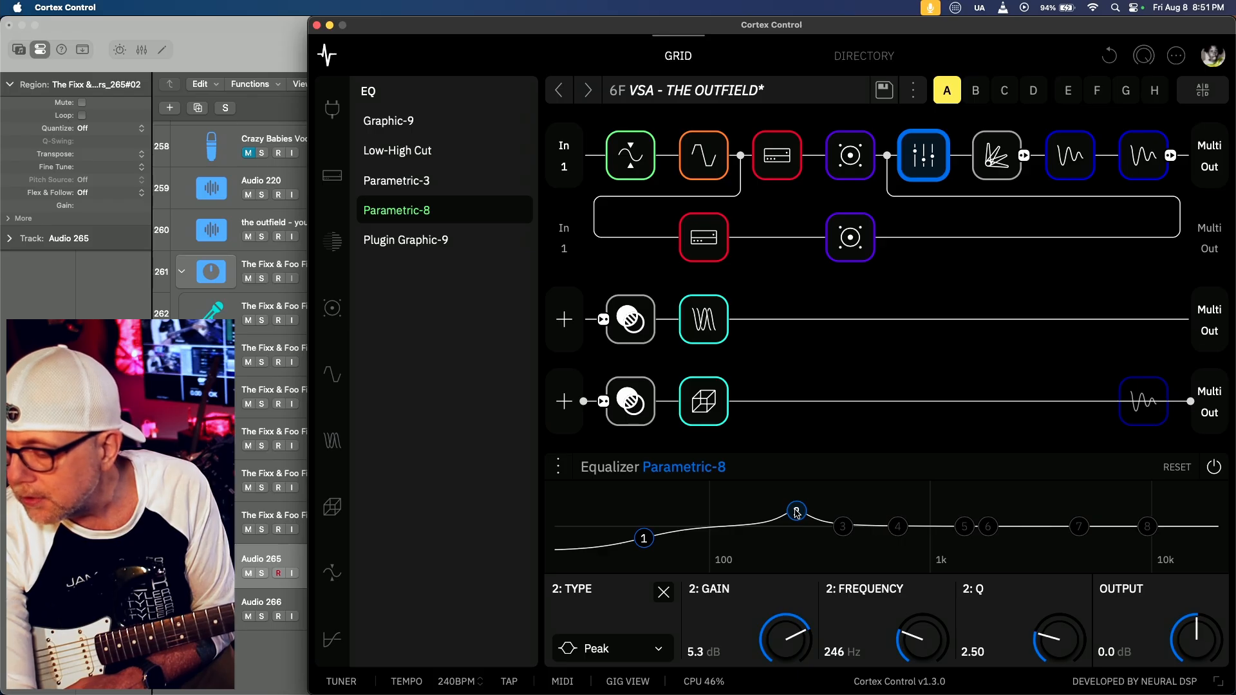
scroll(796, 511, up, 10)
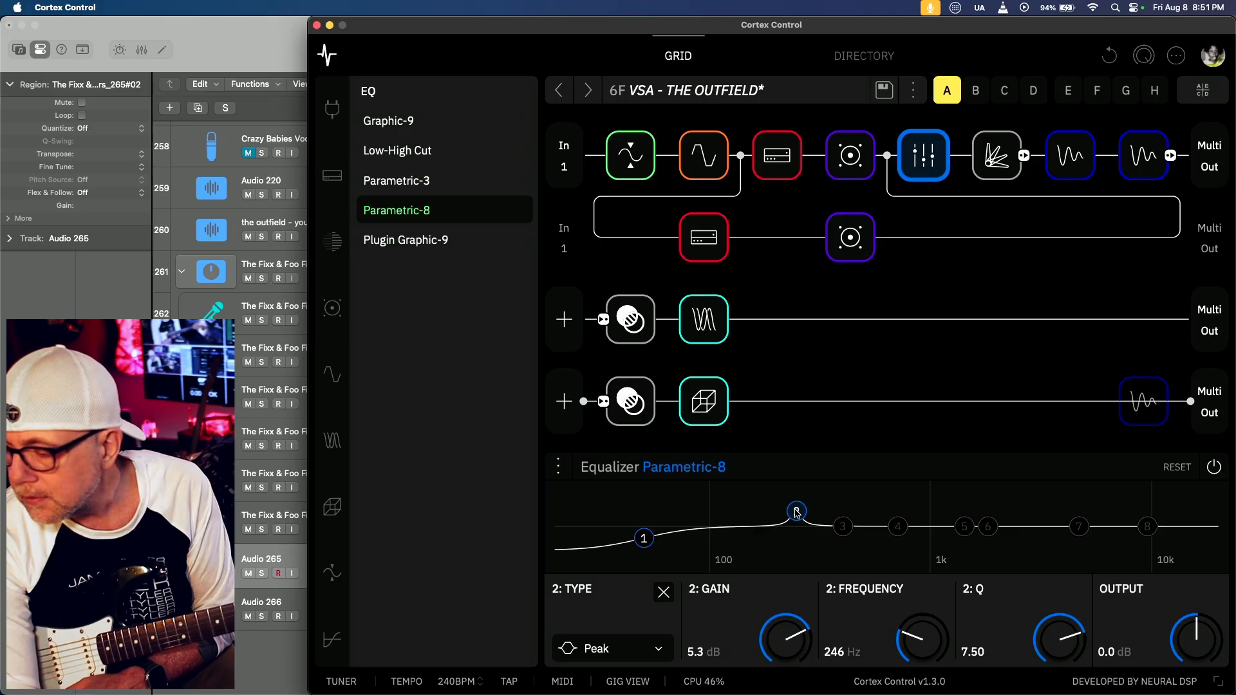
scroll(796, 512, up, 4)
scroll(797, 512, up, 6)
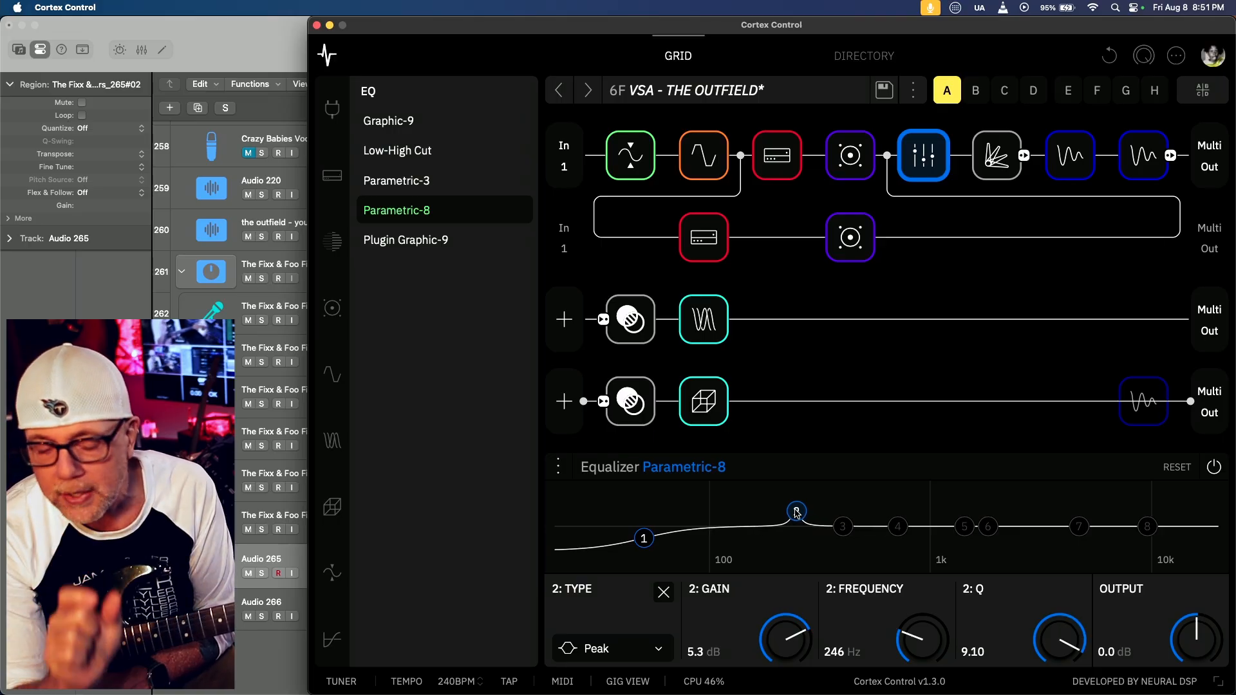
scroll(796, 512, down, 15)
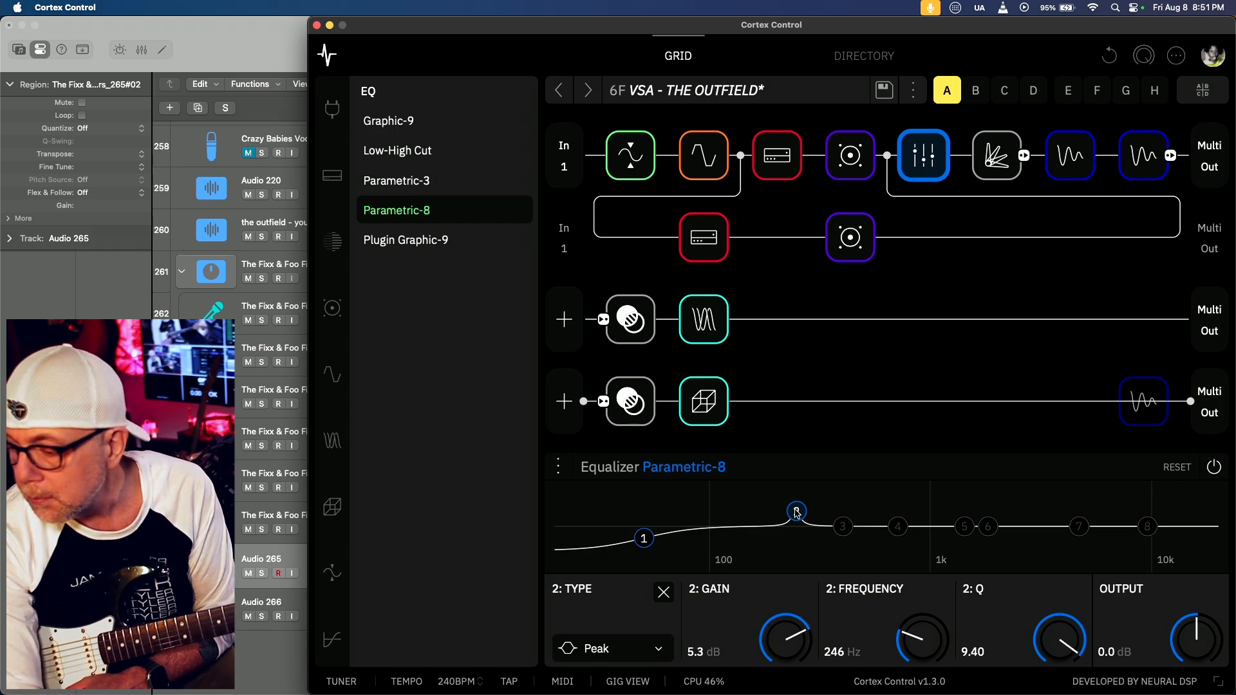
scroll(796, 512, down, 6)
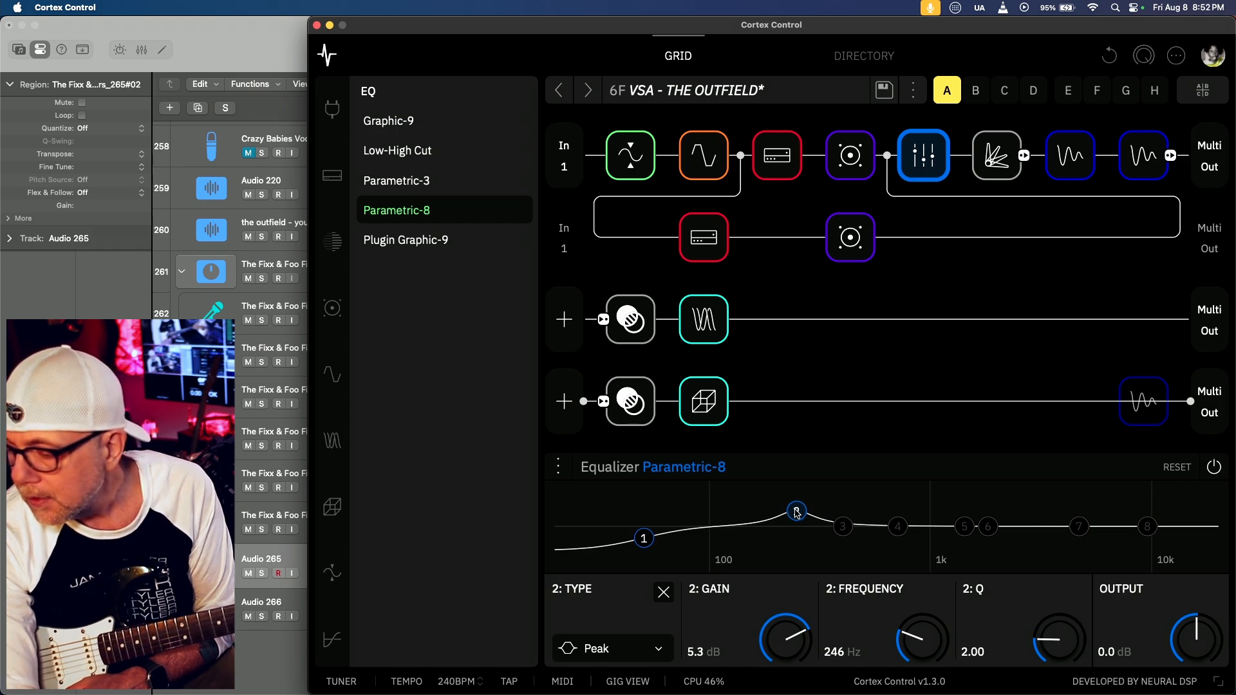
scroll(796, 511, up, 3)
scroll(796, 512, down, 2)
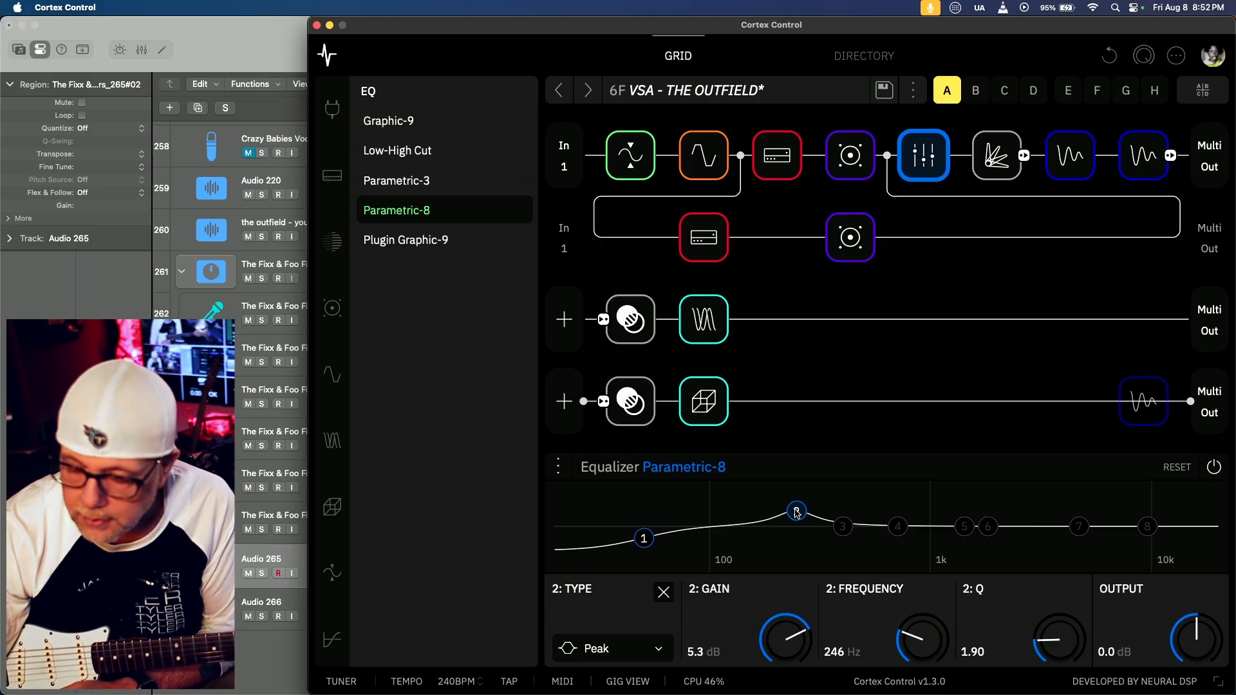
Locate the peak near 400 Hz in Logic Pro's Match EQ, and re-enable and select band 3 in Cortex Control
key(super+Tab)
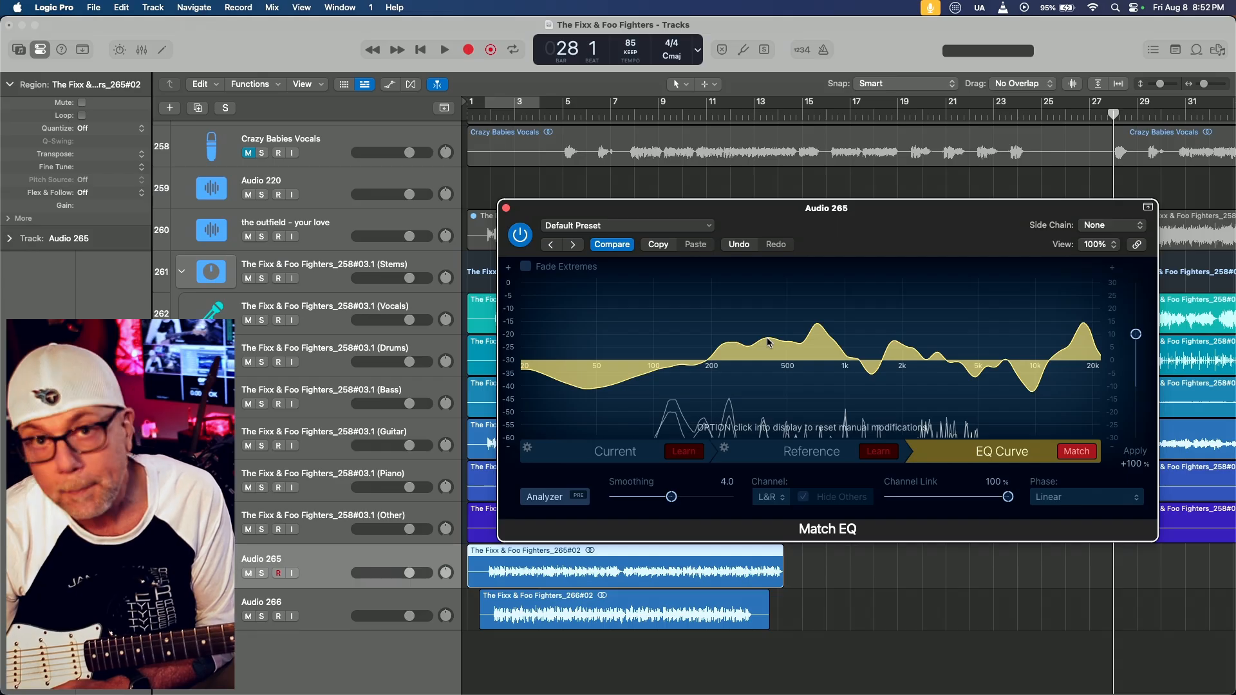
mouse_move(768, 342)
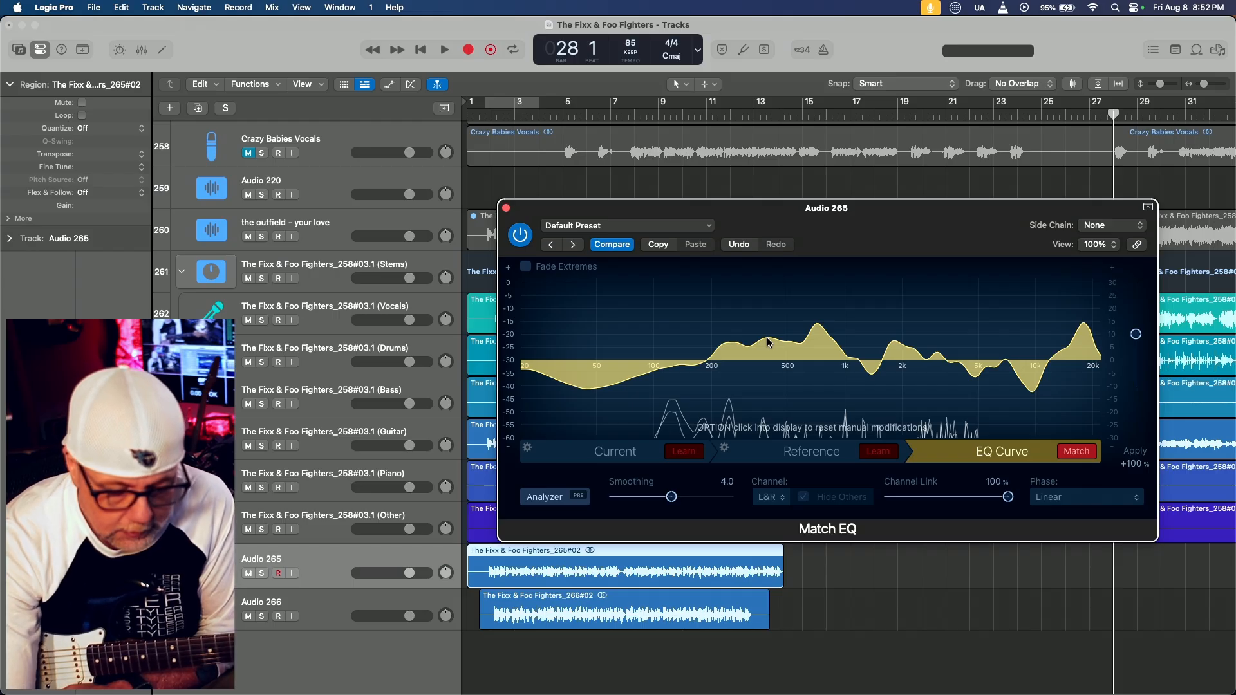
key(super+Tab)
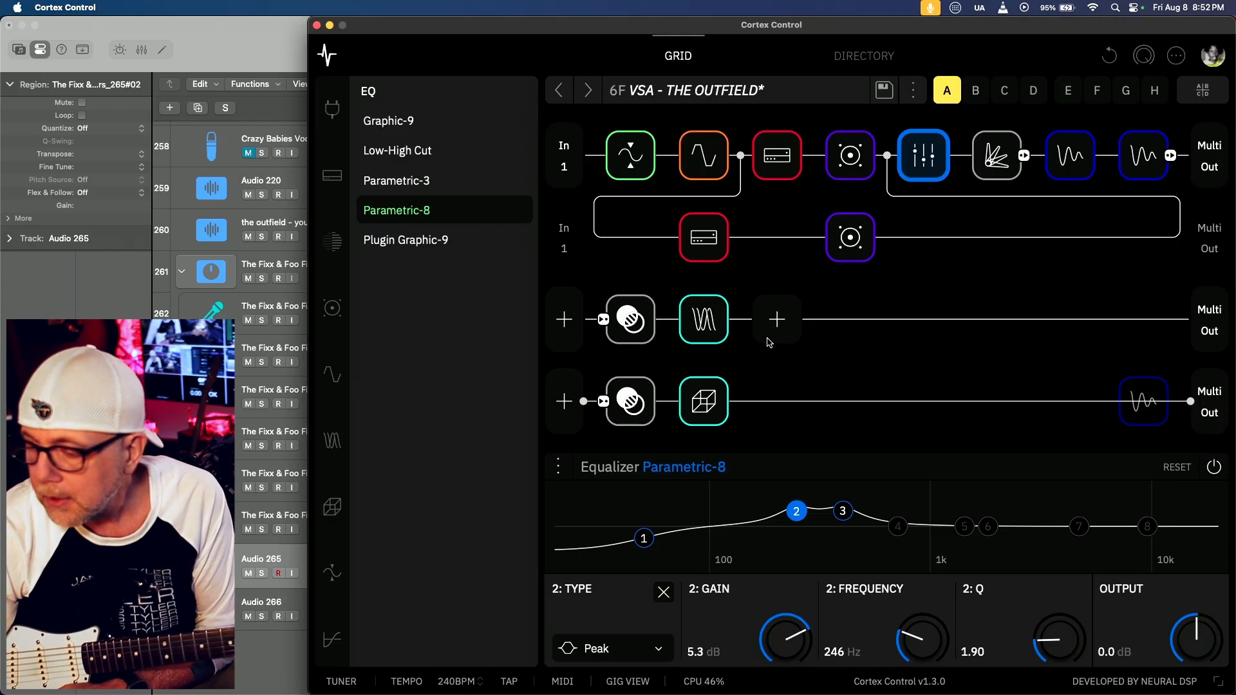
click(843, 511)
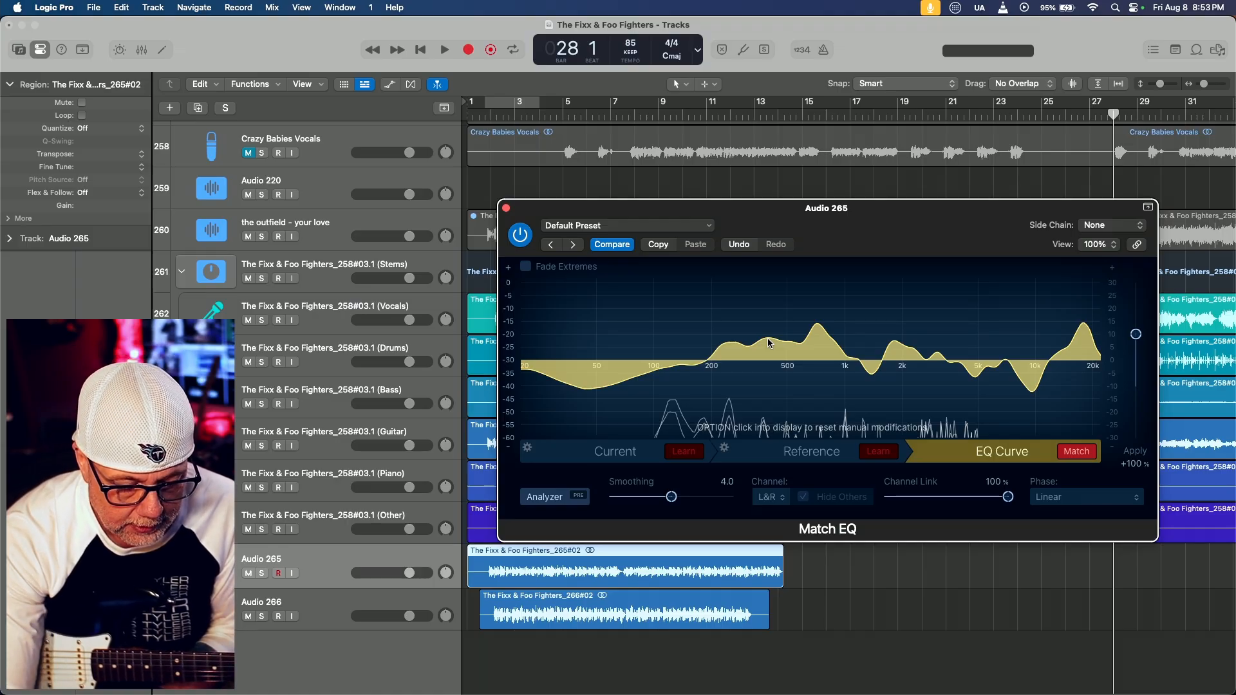
Check the tallest midrange peak below 1 kHz in Match EQ, and re-enable and select band 4 in Cortex Control
click(817, 322)
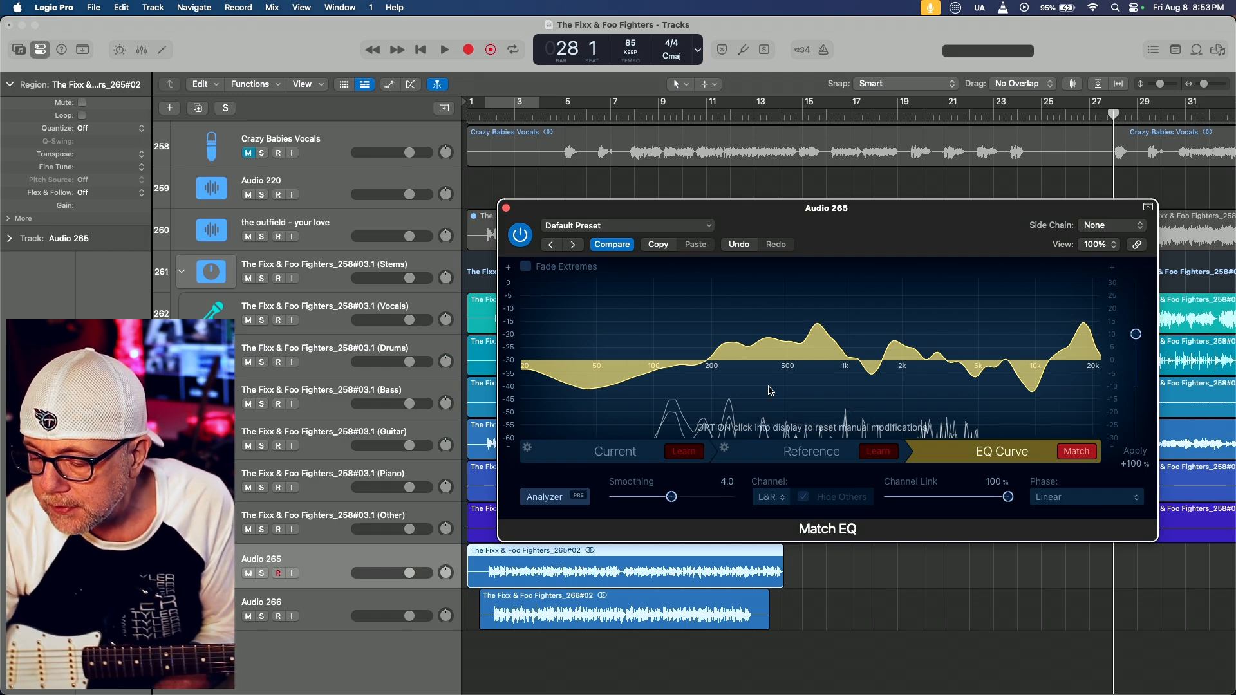
key(super+Tab)
click(897, 496)
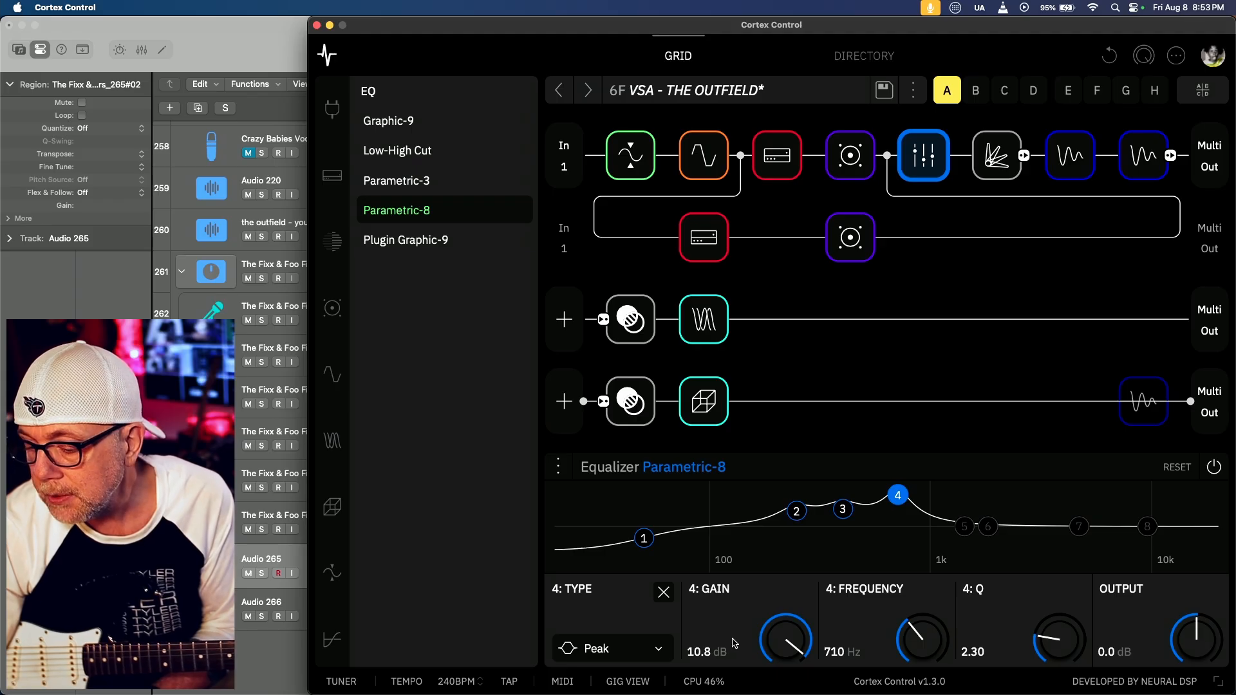
Check the dip between 1 and 2 kHz in Match EQ against Cortex Control's re-enabled band 5, and return to Logic Pro
key(super+Tab)
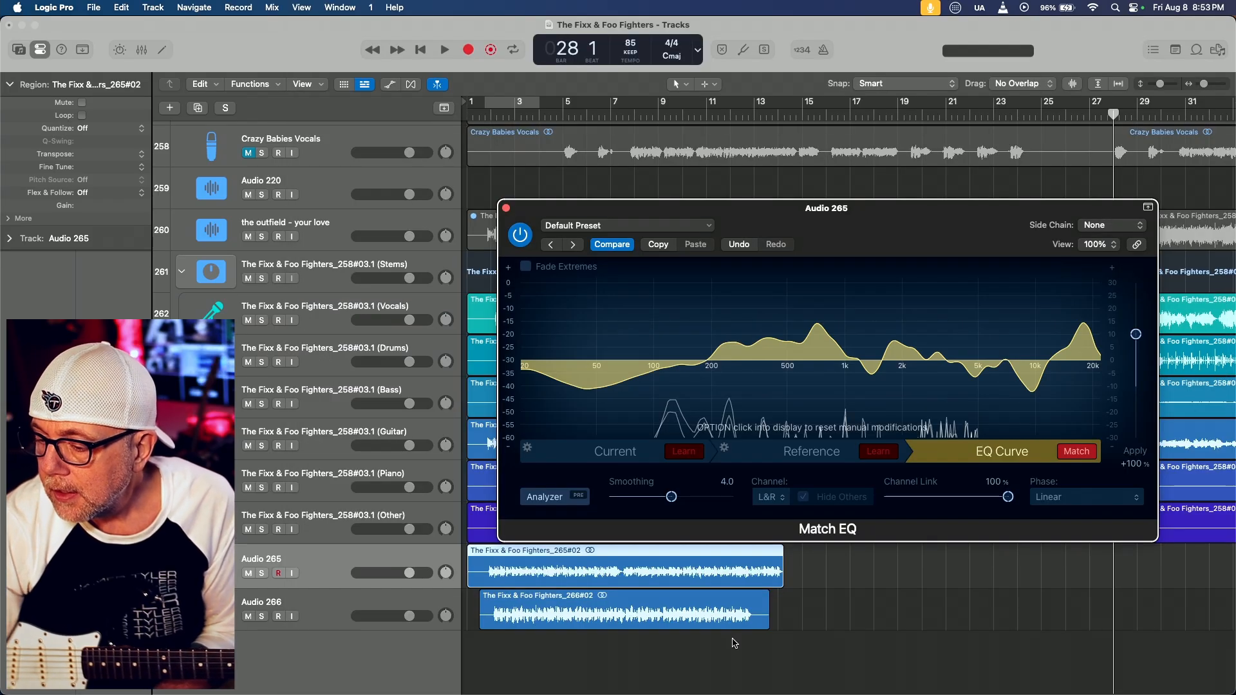
click(872, 373)
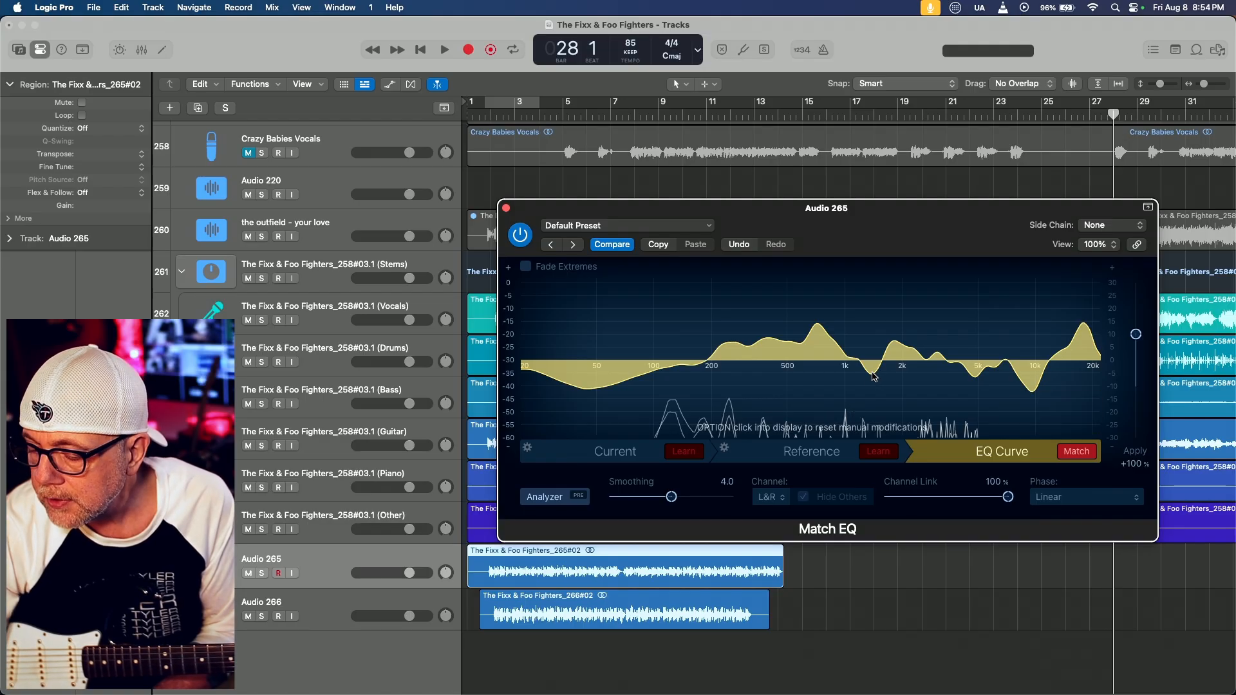
key(super+Tab)
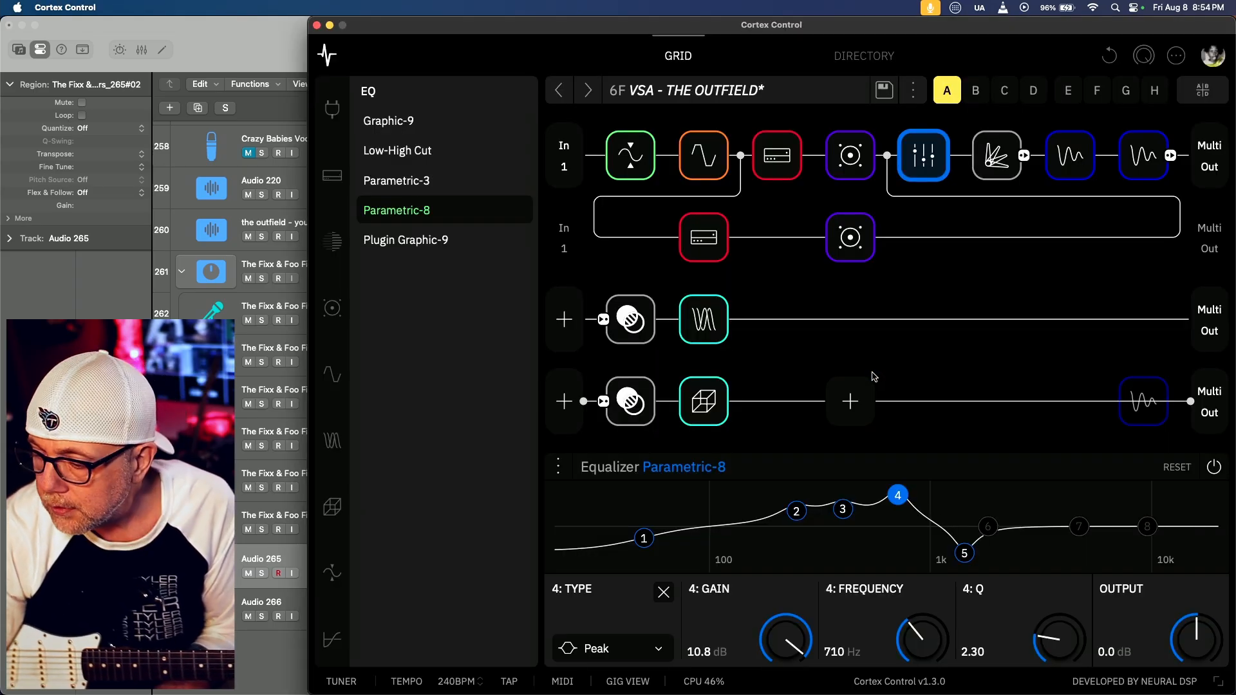
key(super+Tab)
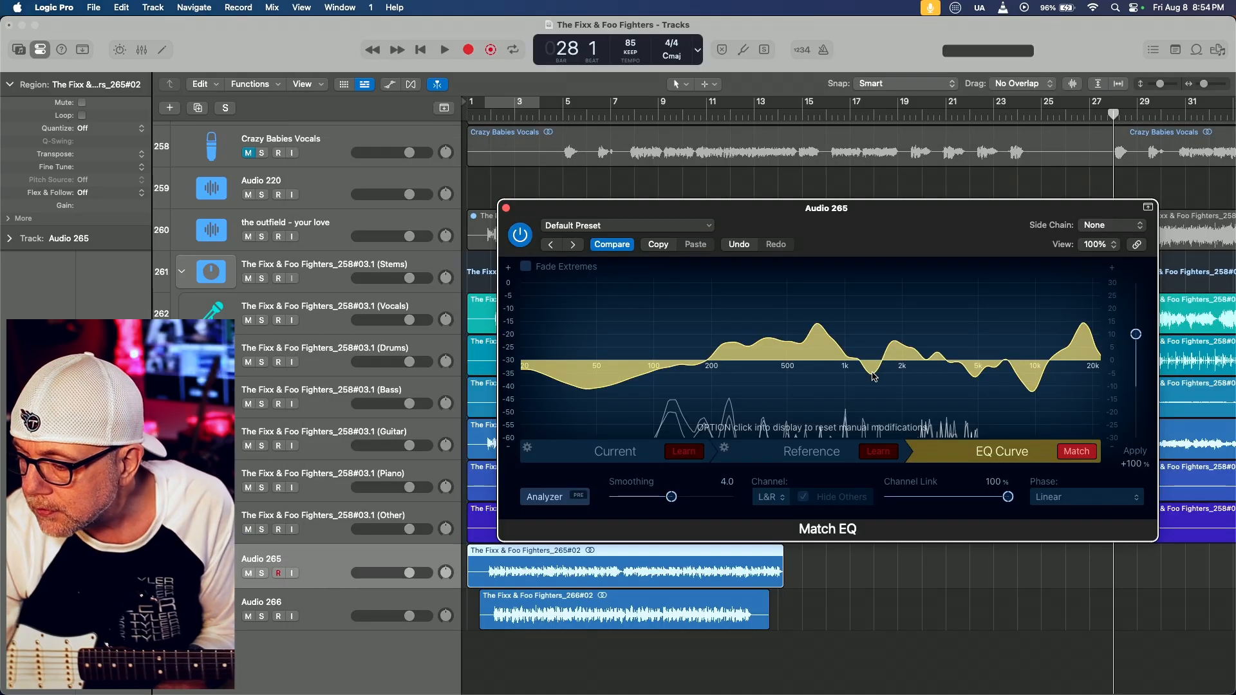
mouse_move(874, 378)
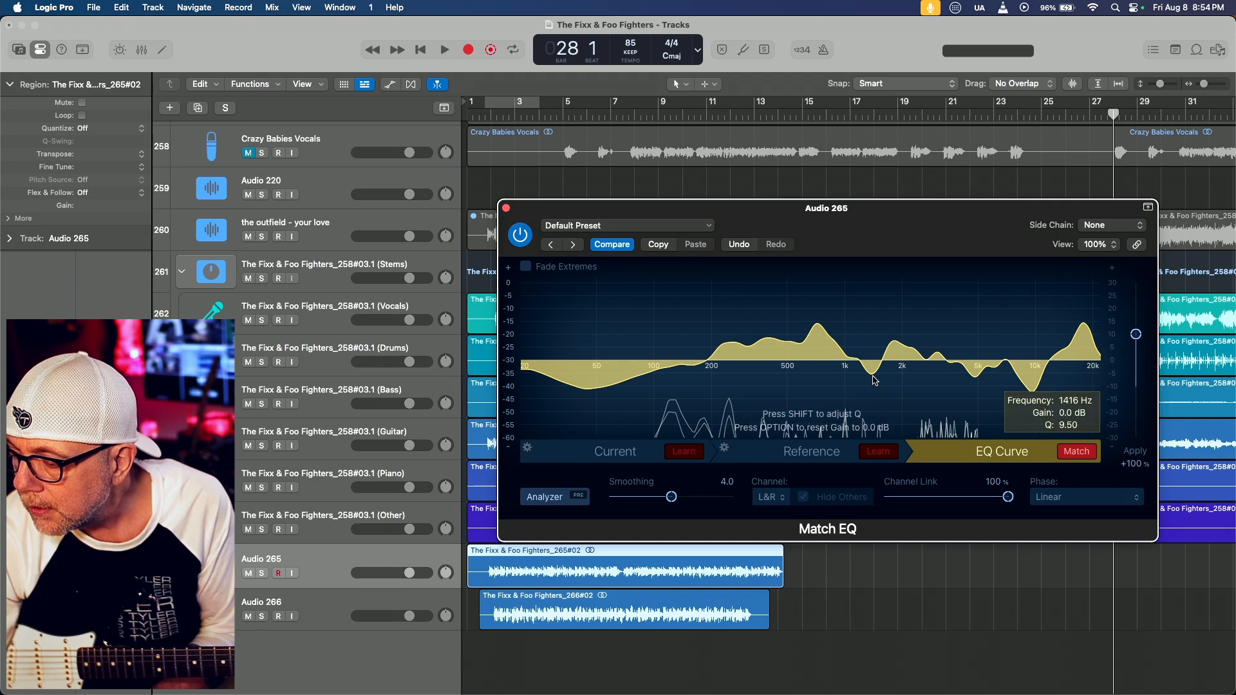
key(super+Tab)
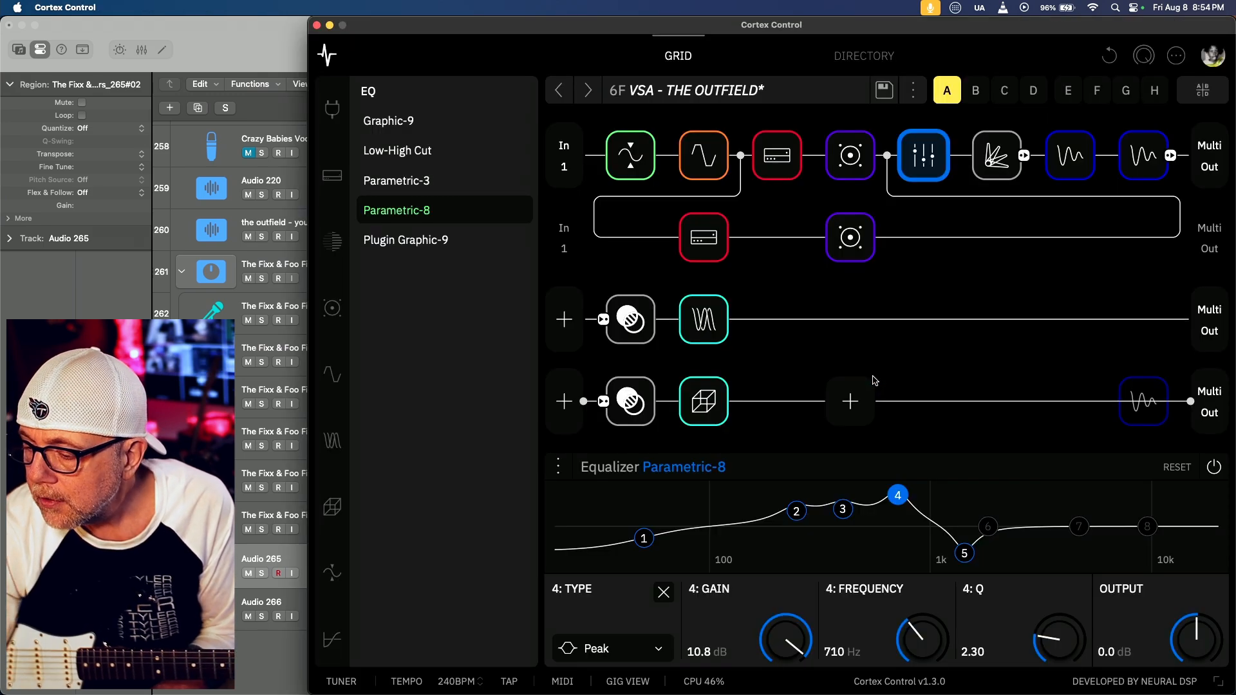
click(964, 552)
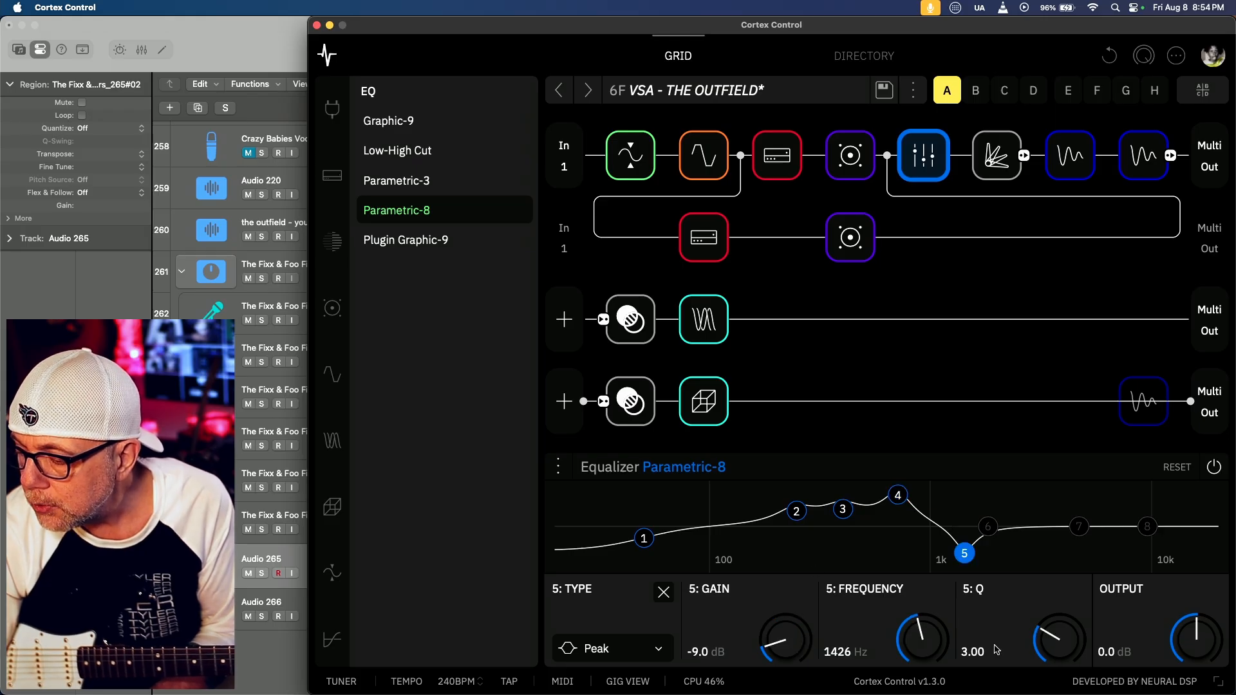
key(super+Tab)
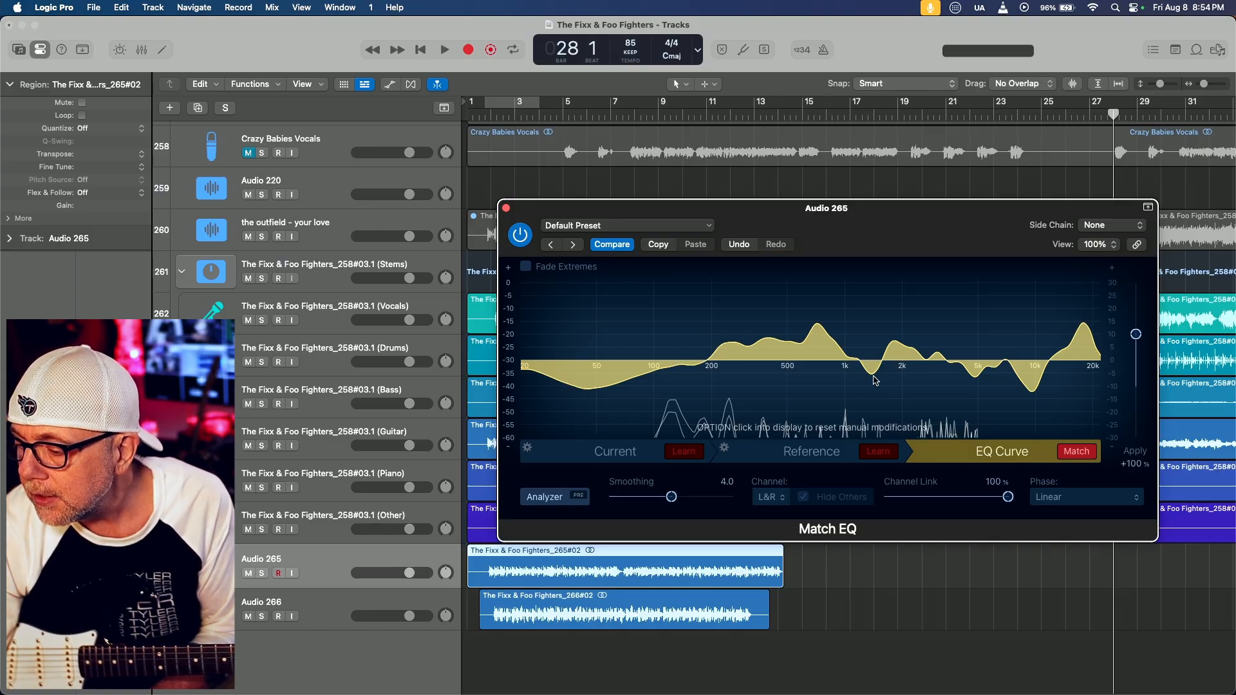
Re-enable and select band 6 in Cortex Control, and compare it with the peak just below 2 kHz in Logic Pro's Match EQ
key(super+Tab)
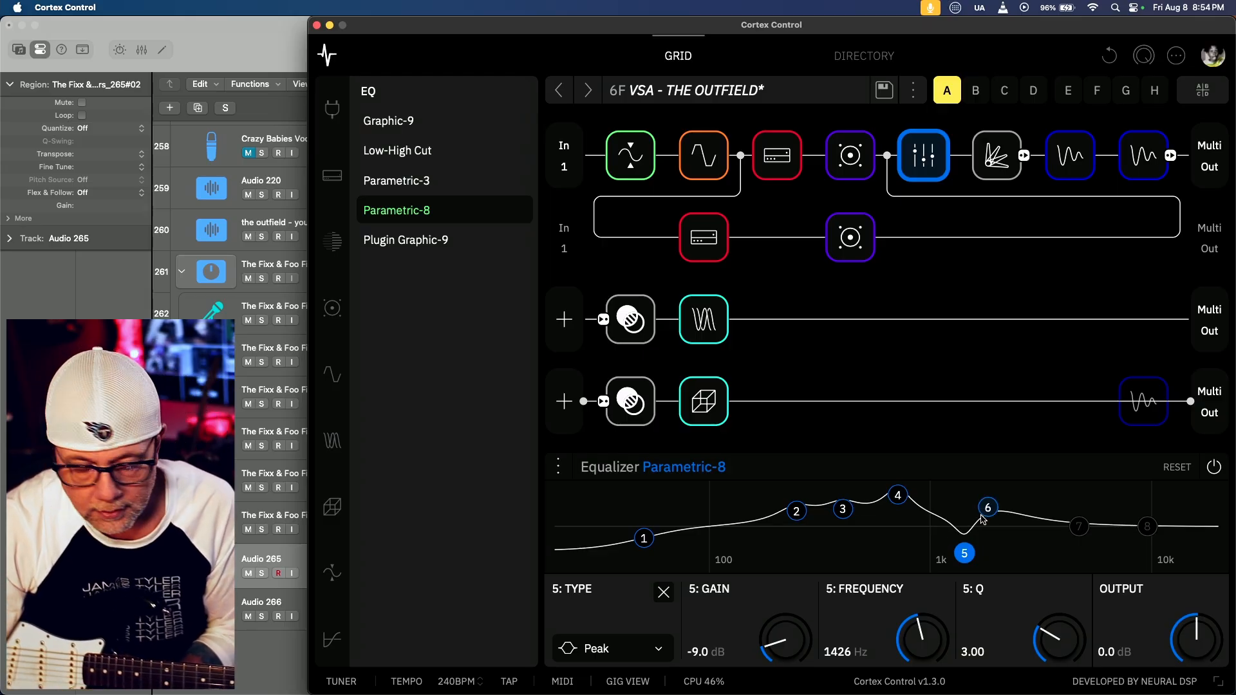
click(988, 510)
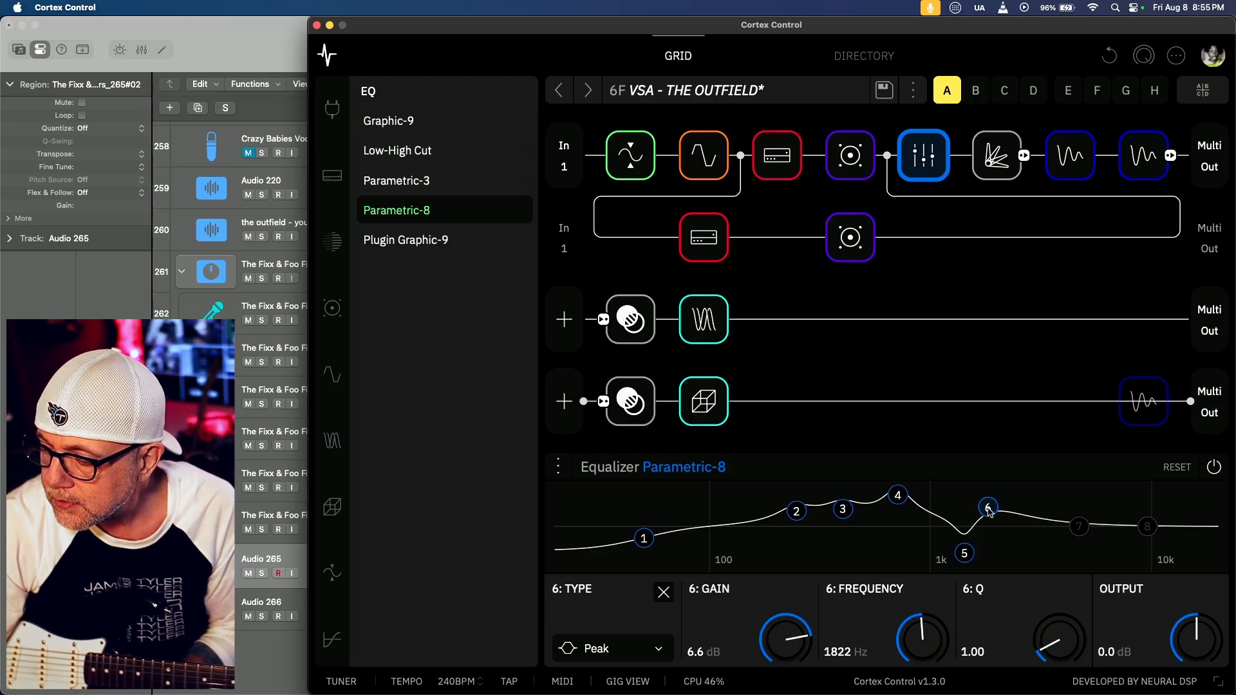
key(super+Tab)
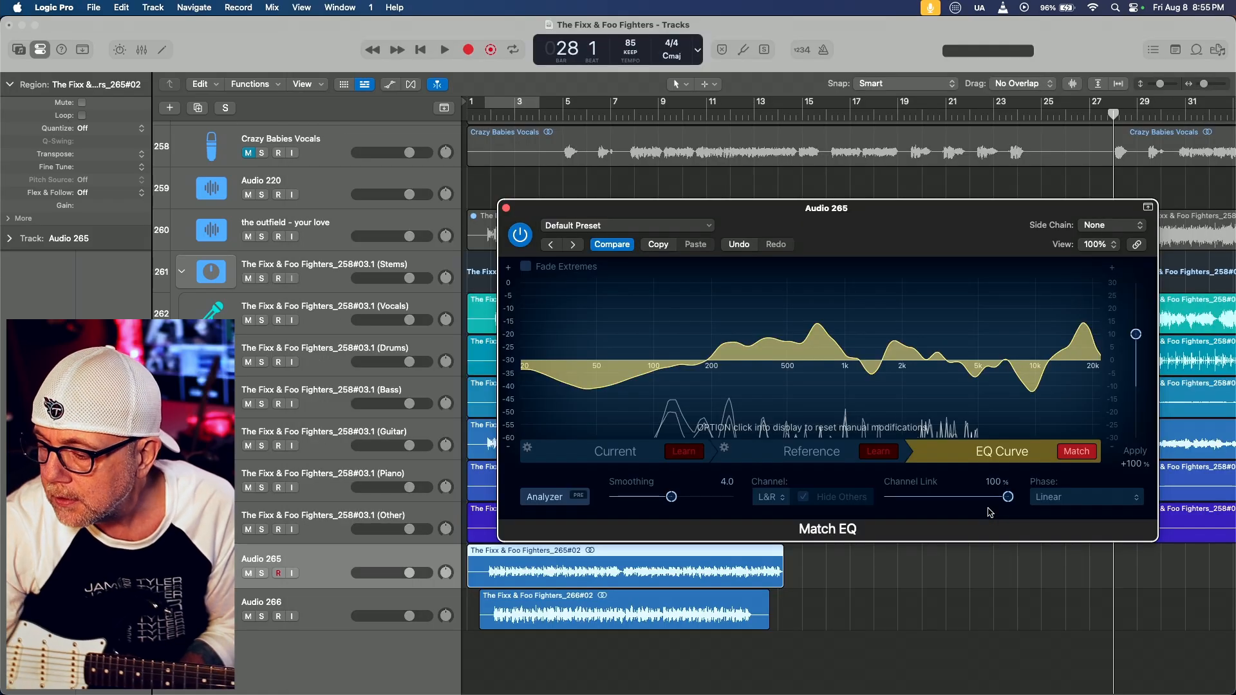
click(895, 340)
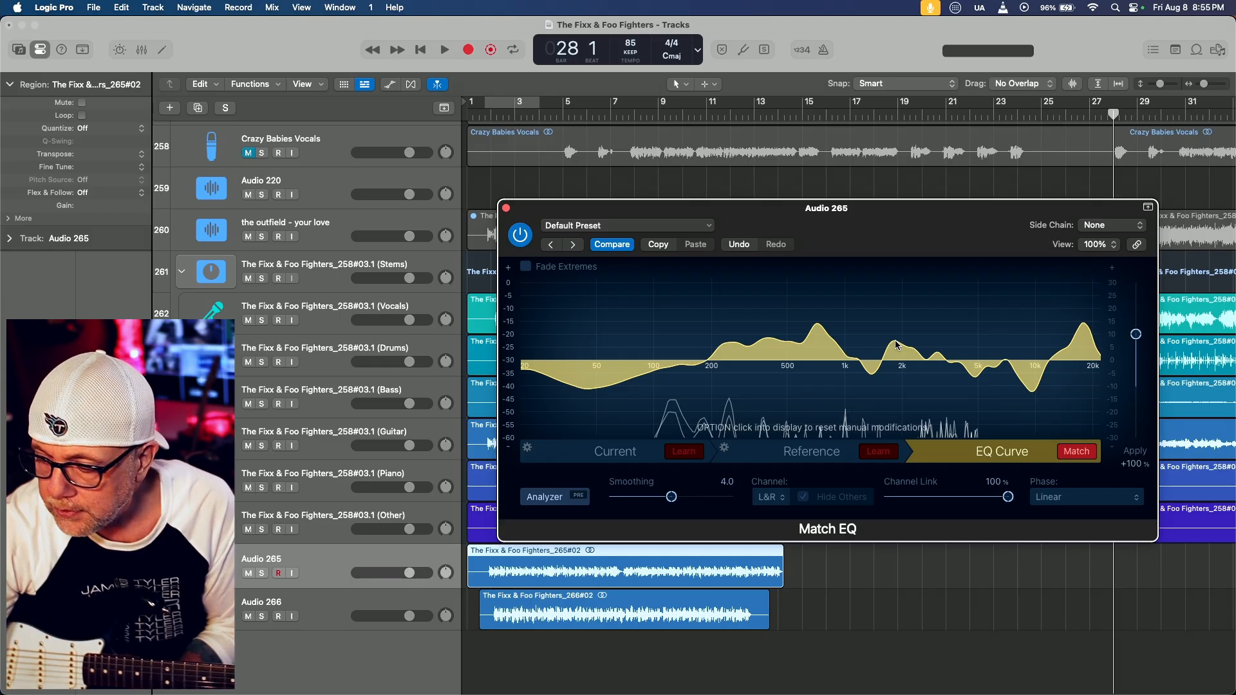
Re-enable band 7 in Cortex Control, inspect the deep dip near 10 kHz in Match EQ, and select band 7 to show its settings
key(super+Tab)
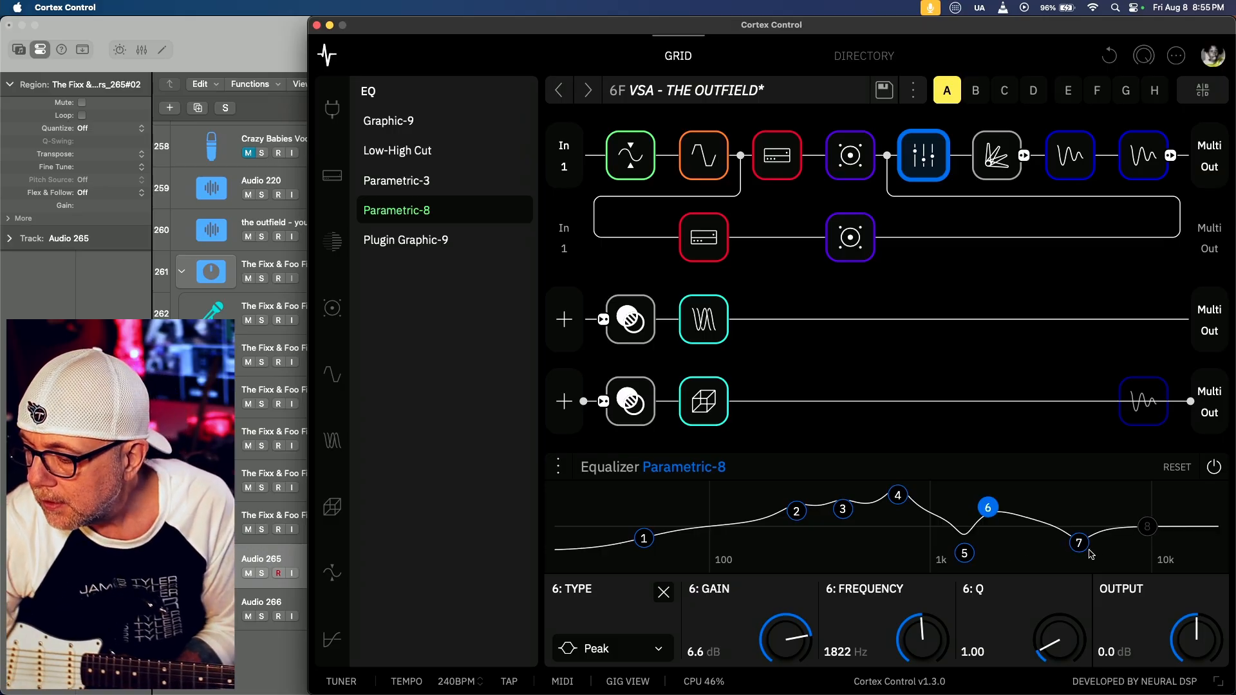
key(super+Tab)
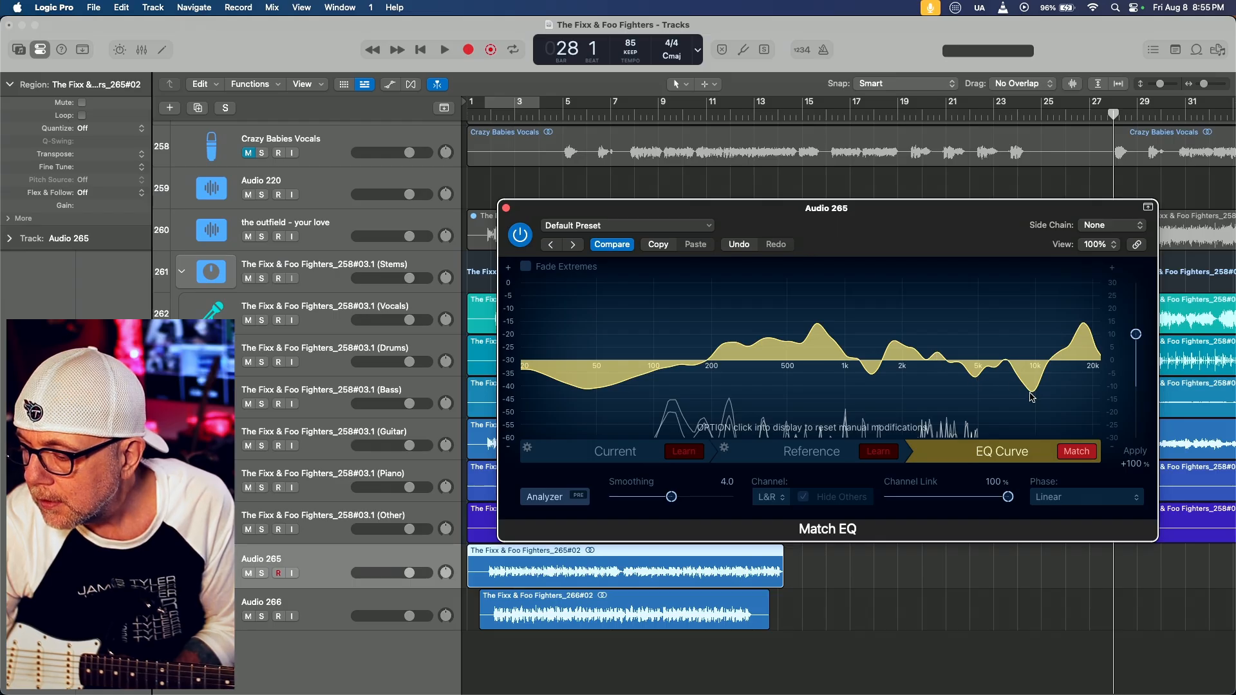
mouse_move(1033, 396)
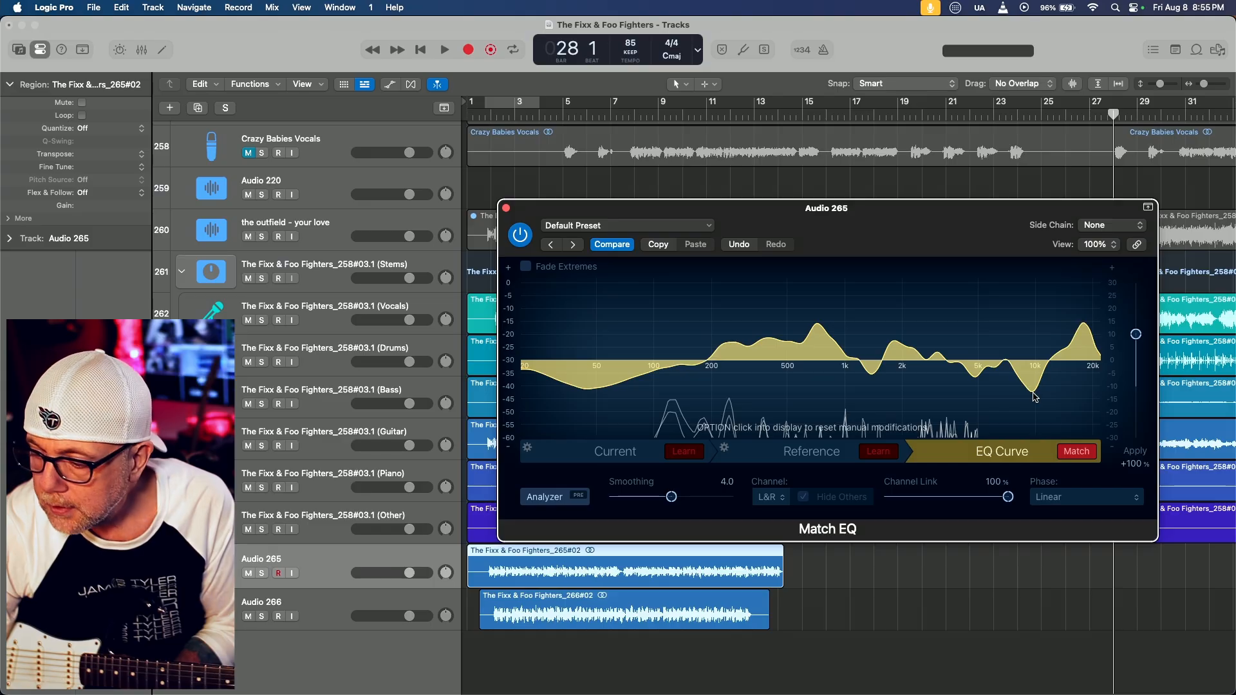
click(1033, 393)
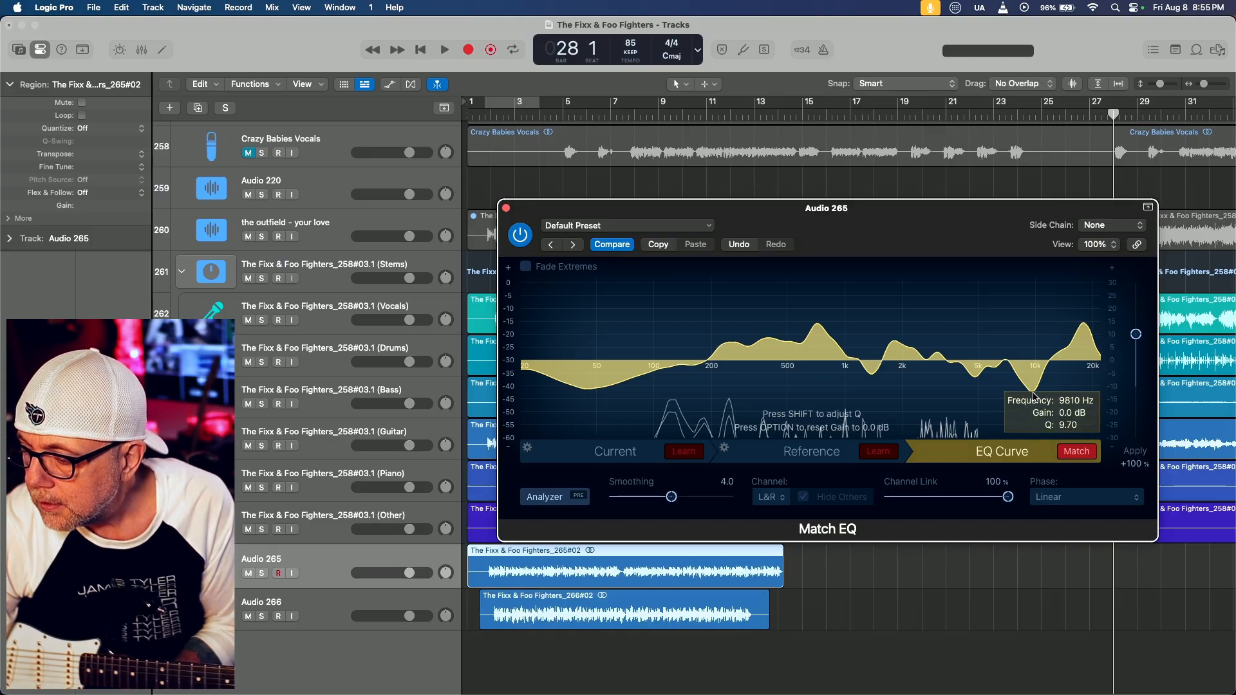
key(super+Tab)
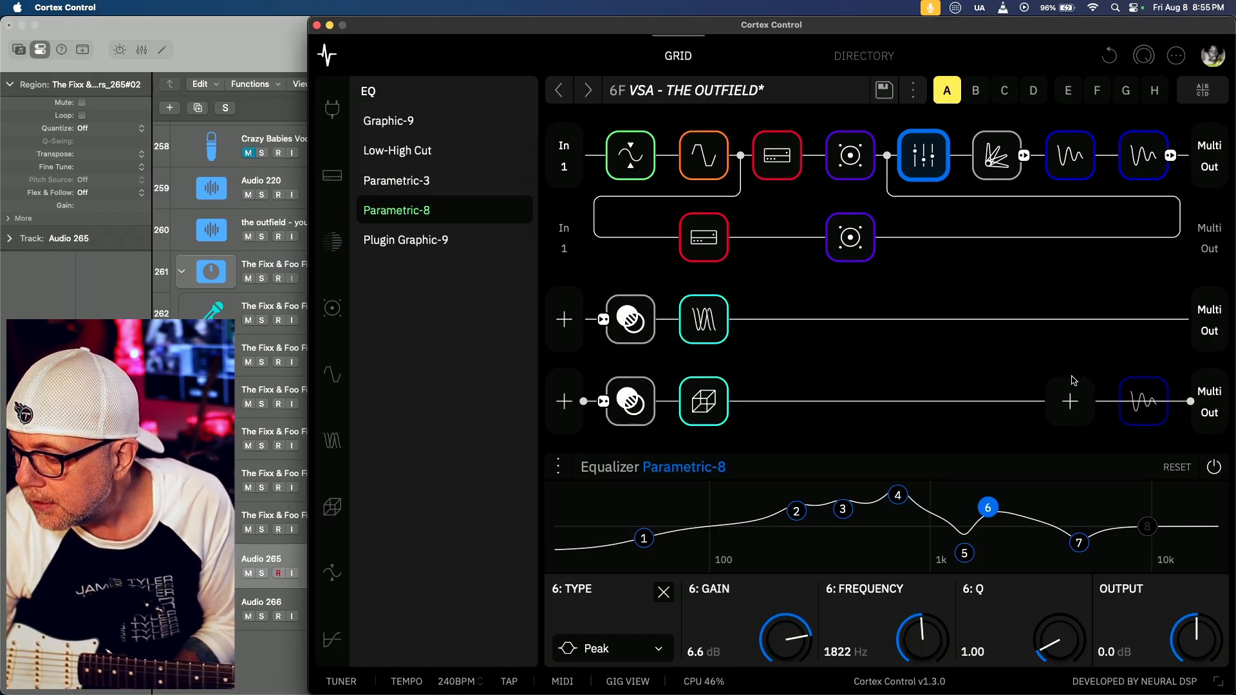
click(1079, 543)
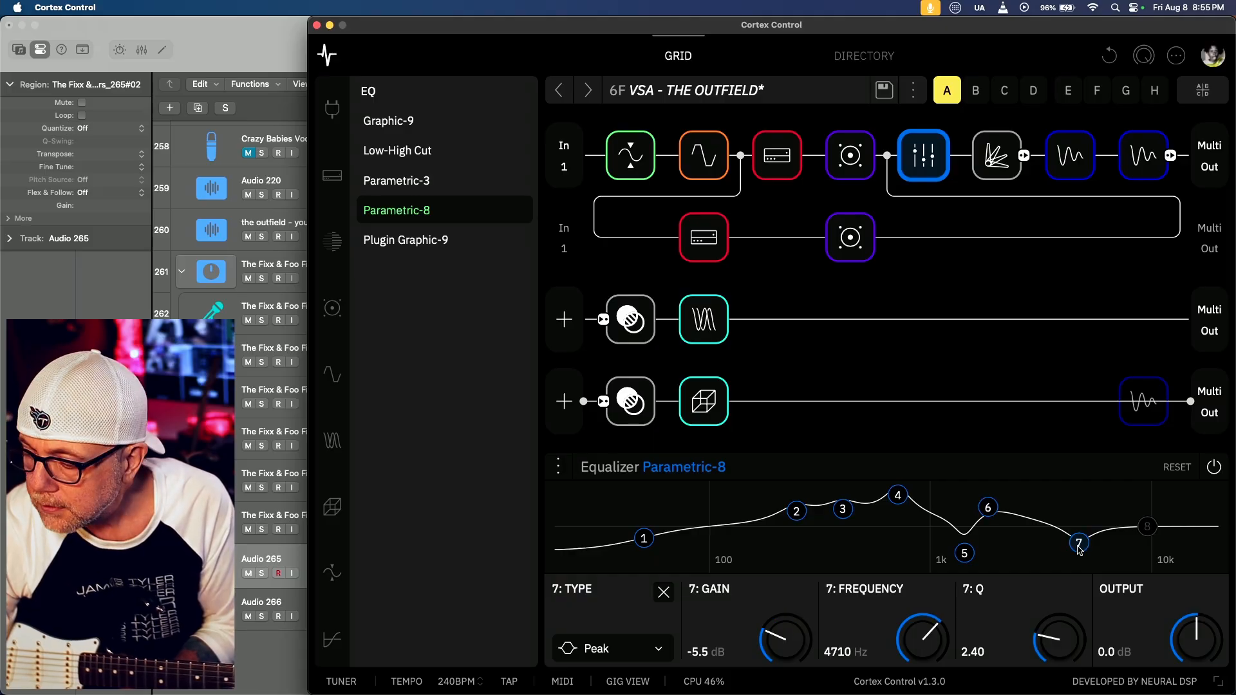
Recheck the dip near 10 kHz in Match EQ, and re-enable and select band 8 in Cortex Control
key(super+Tab)
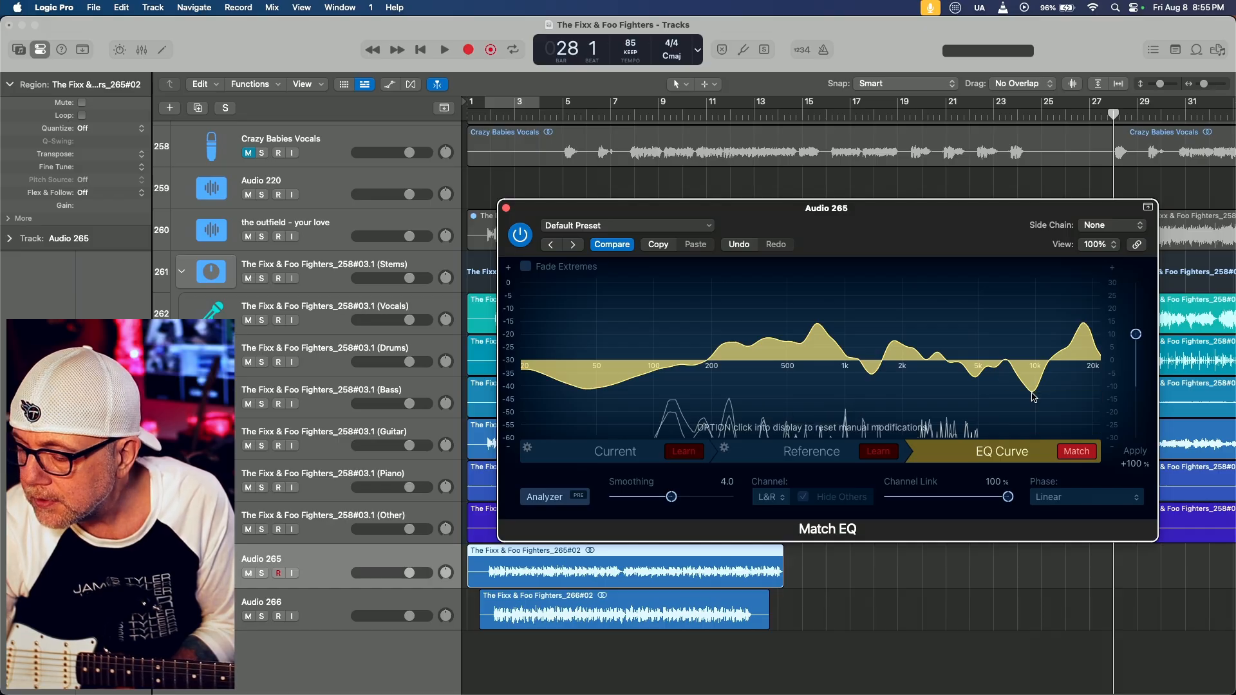
key(super+Tab)
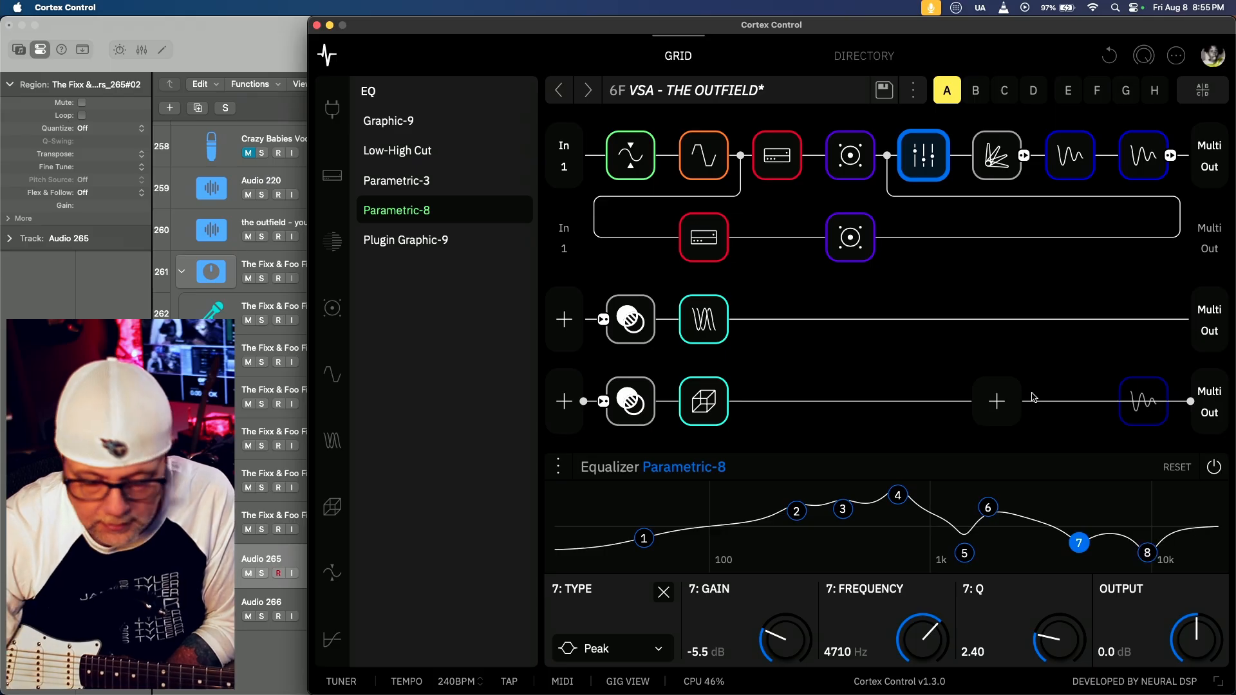
click(1147, 552)
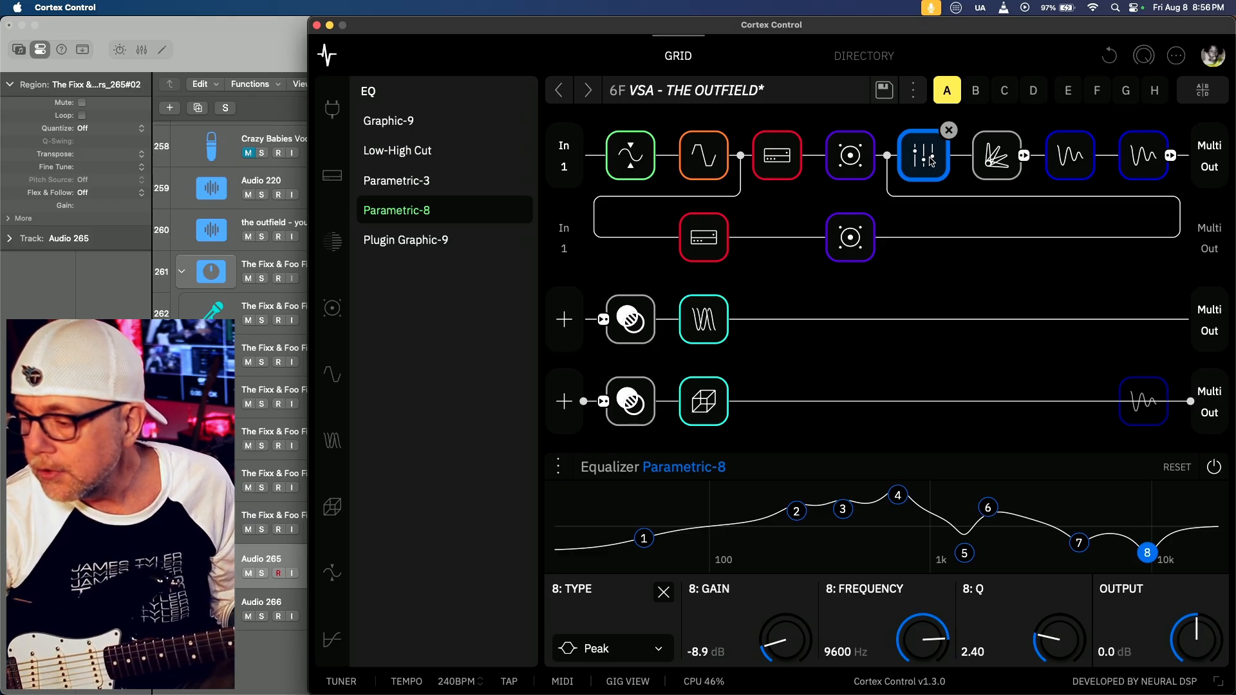
Bypass the Parametric-8 equalizer block, and switch it back on after a brief visit to Logic Pro
click(931, 161)
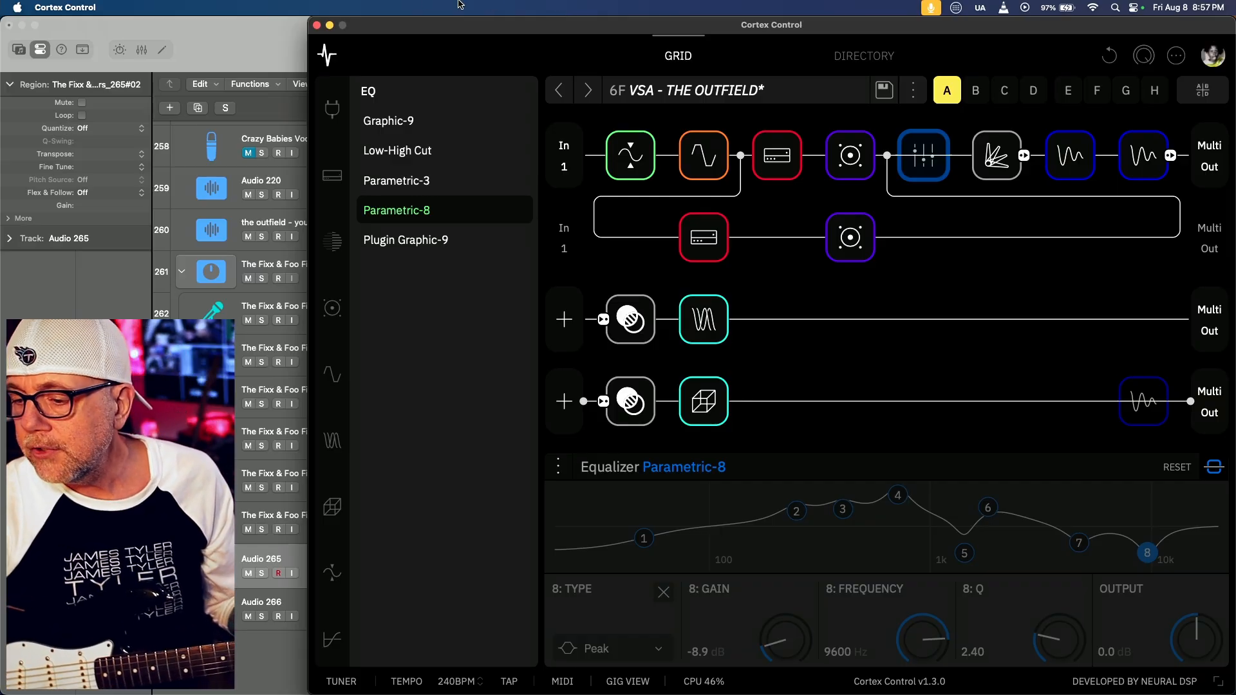
click(253, 26)
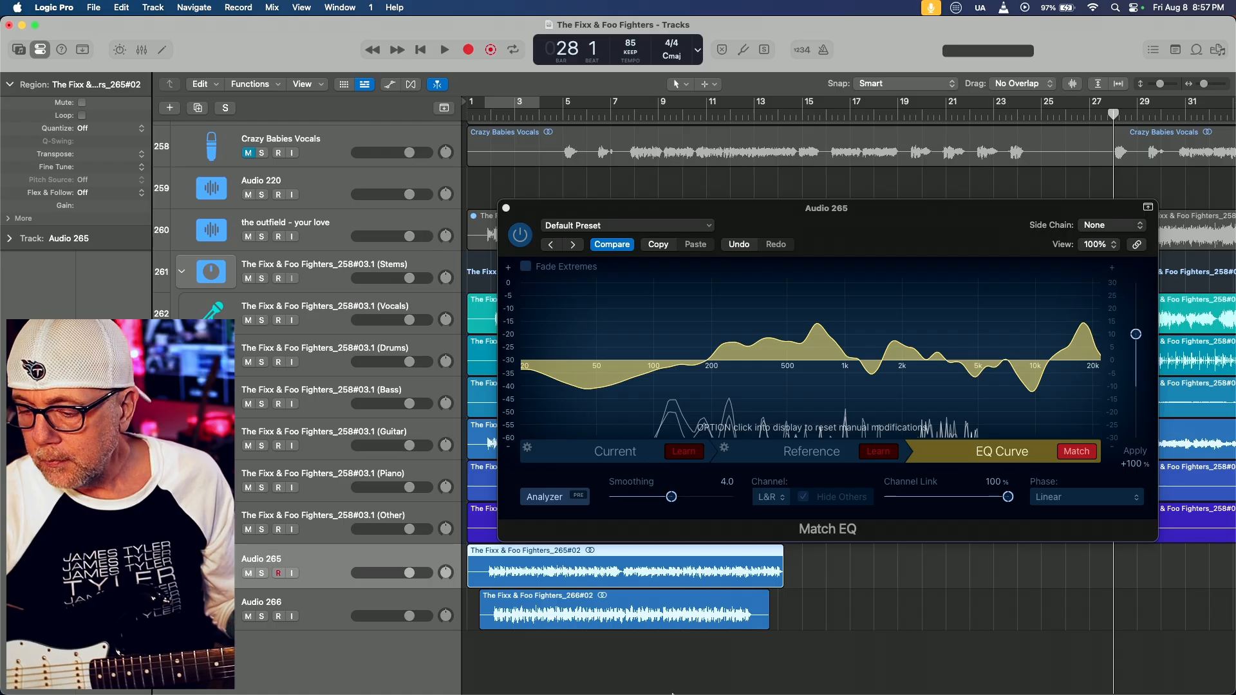
mouse_move(671, 693)
click(721, 670)
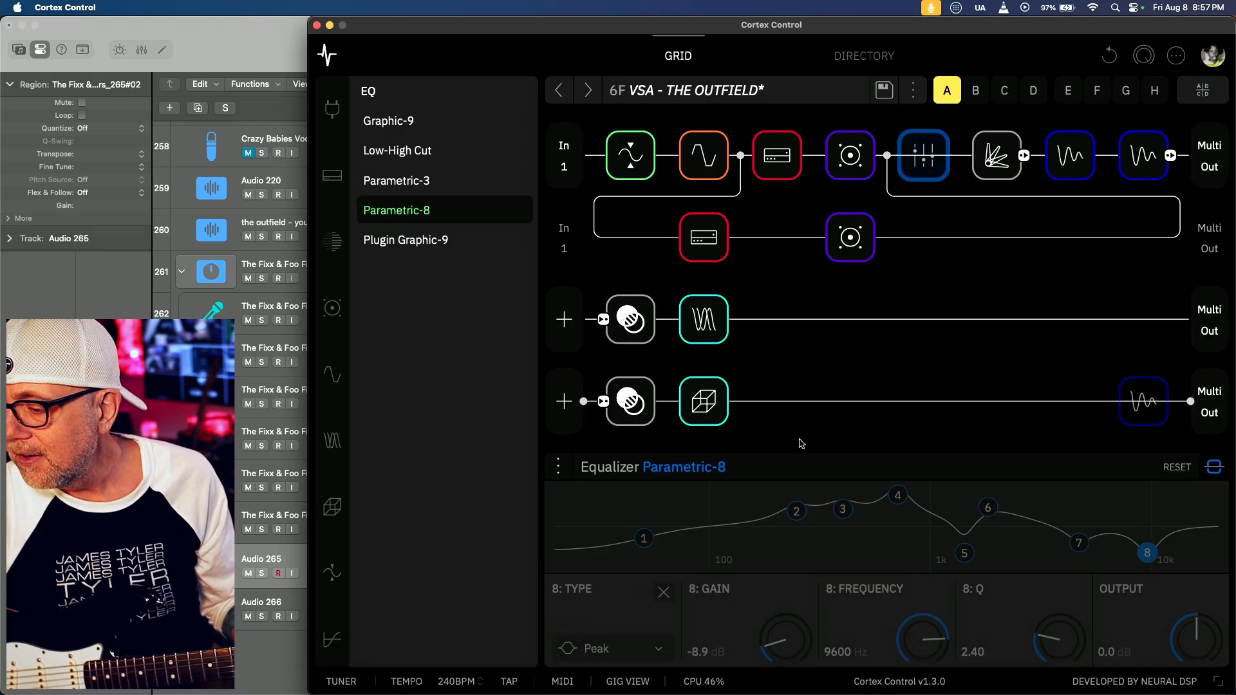
click(911, 164)
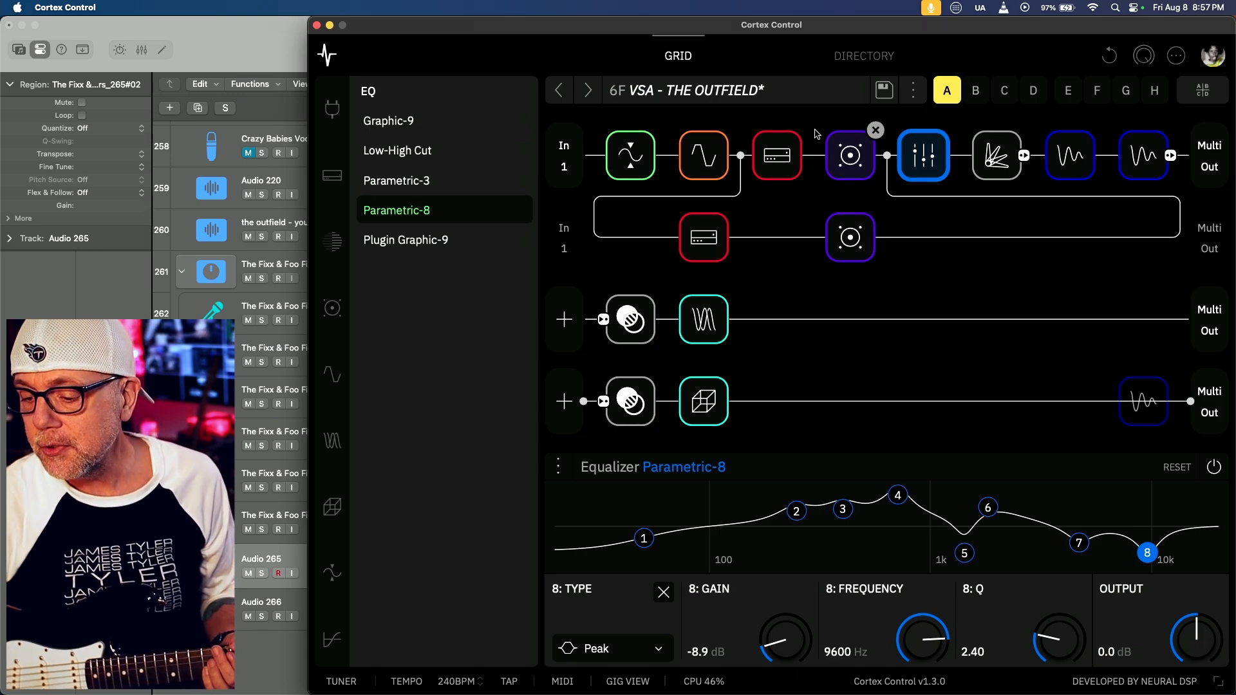
Close the Match EQ window in Logic Pro, solo the Guitar stem track, and move the playhead to bar 1
key(super+Tab)
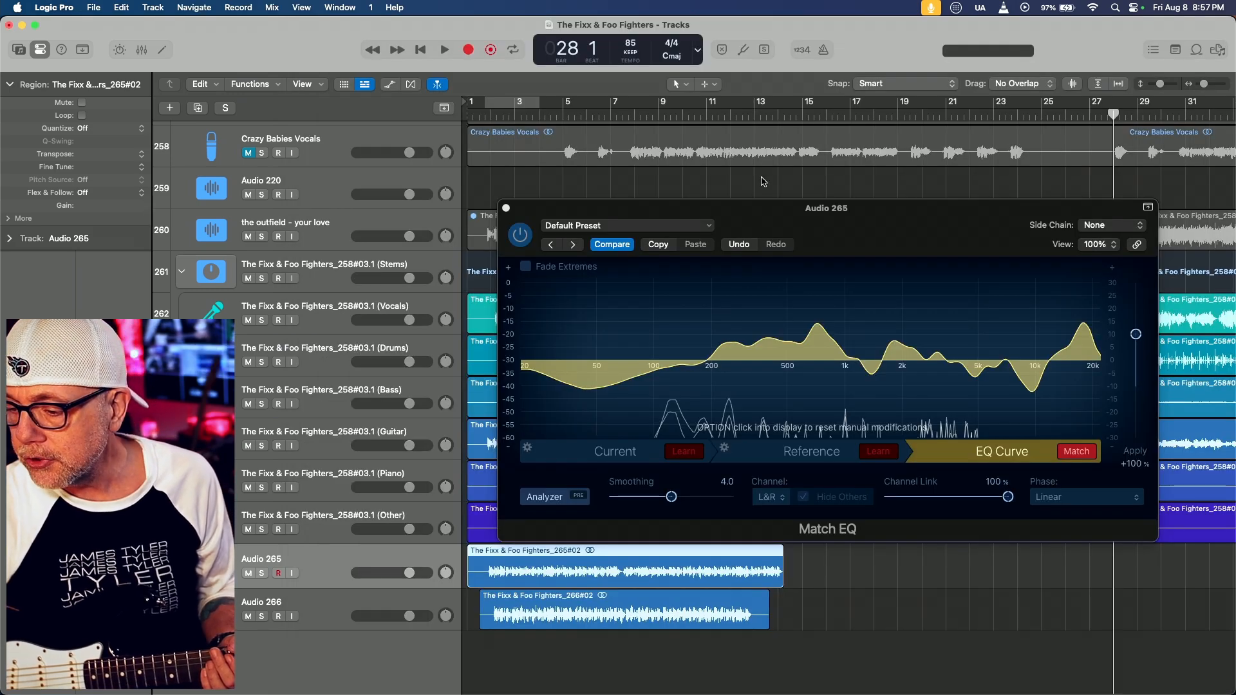
click(507, 207)
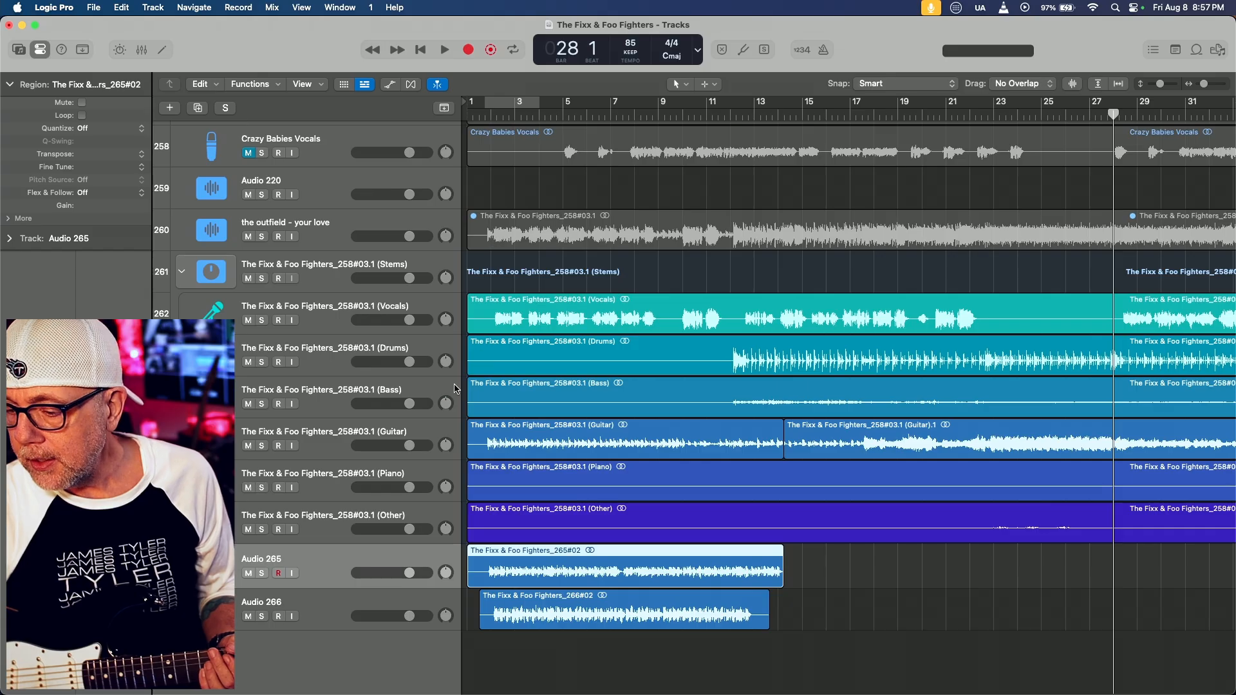
click(261, 445)
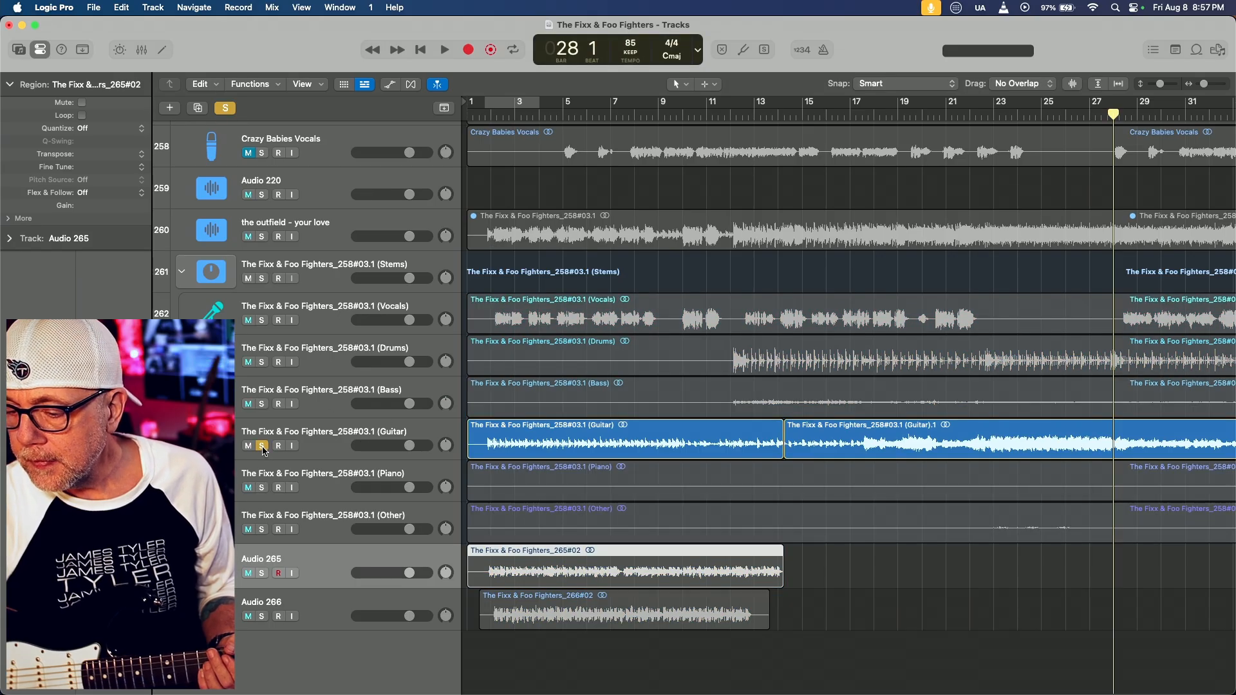
click(474, 115)
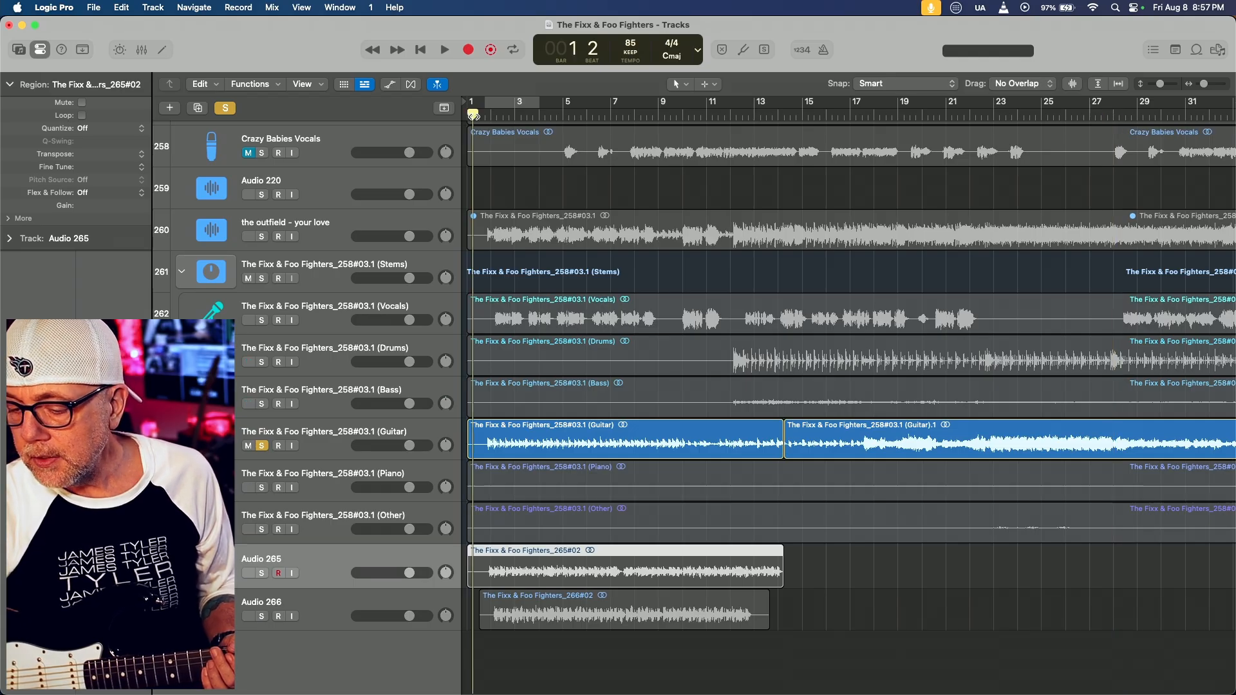
Bypass the Parametric-8 block in Cortex Control and play the soloed Guitar stem in Logic Pro up to about bar 7
key(super+Tab)
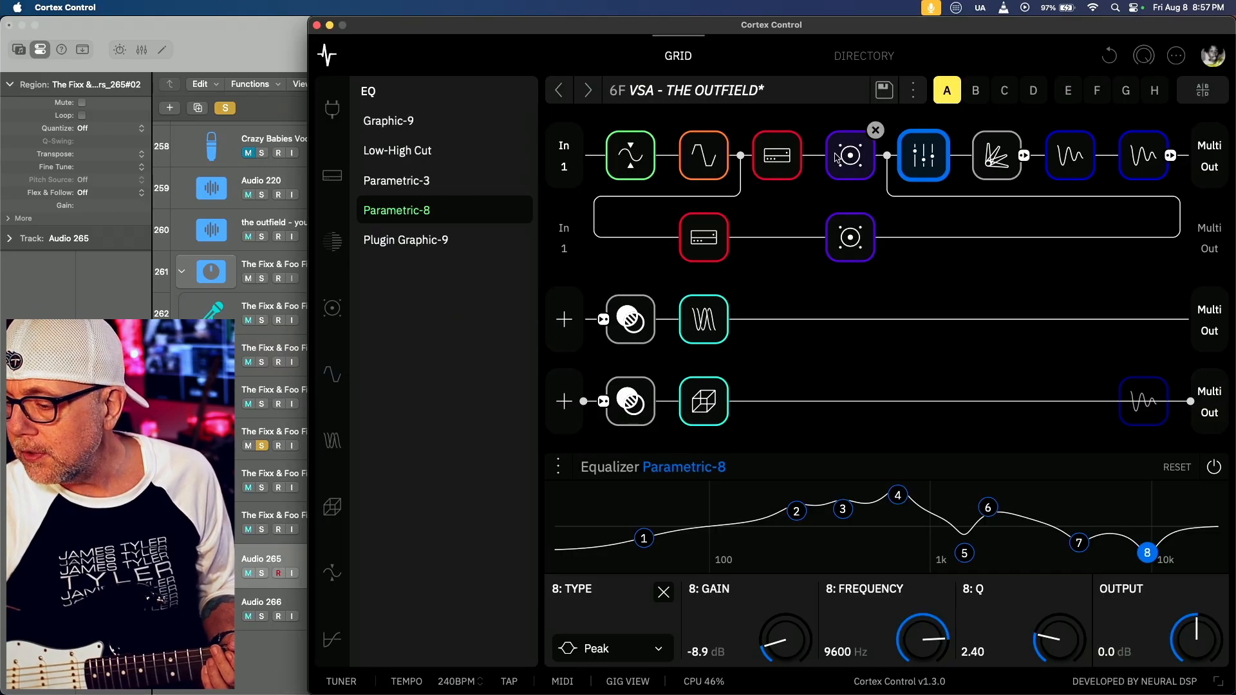
click(924, 158)
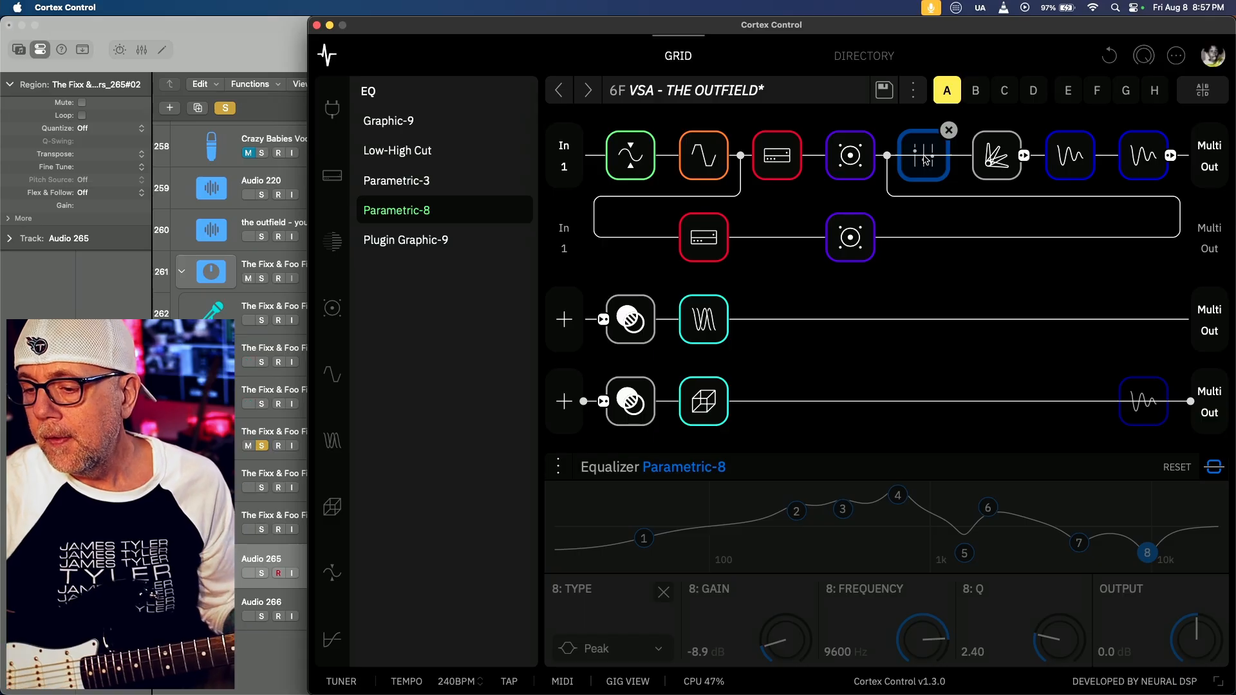
click(243, 66)
key(space)
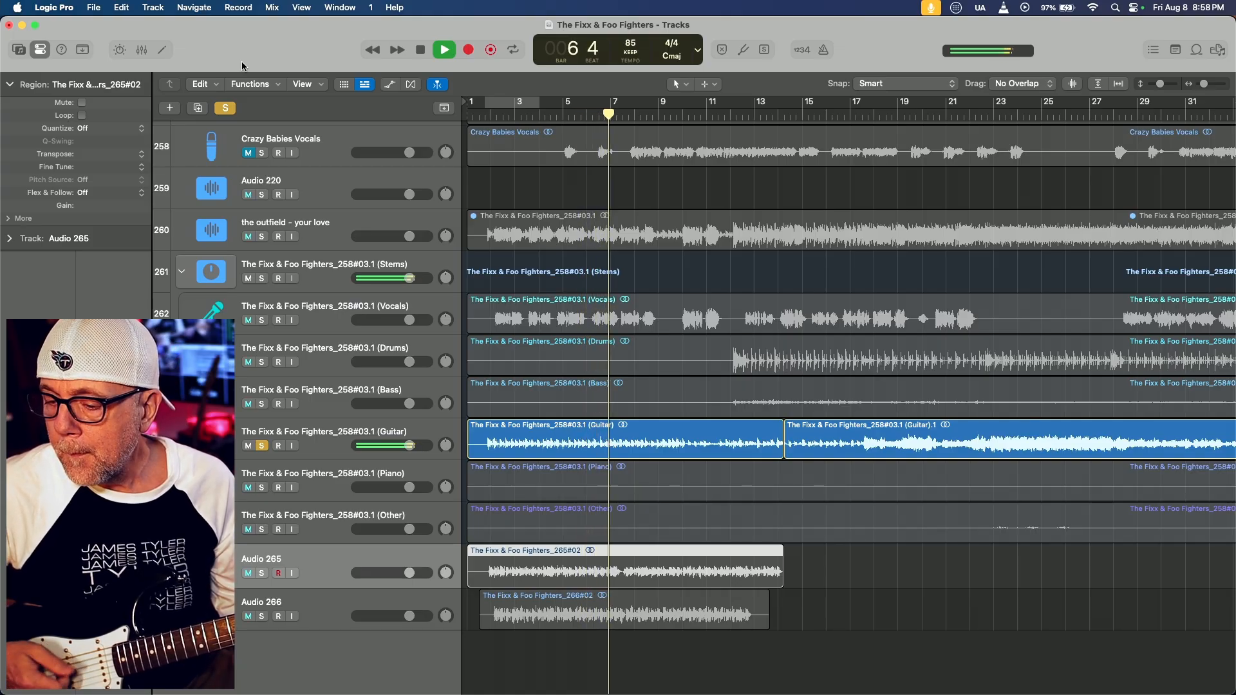
key(space)
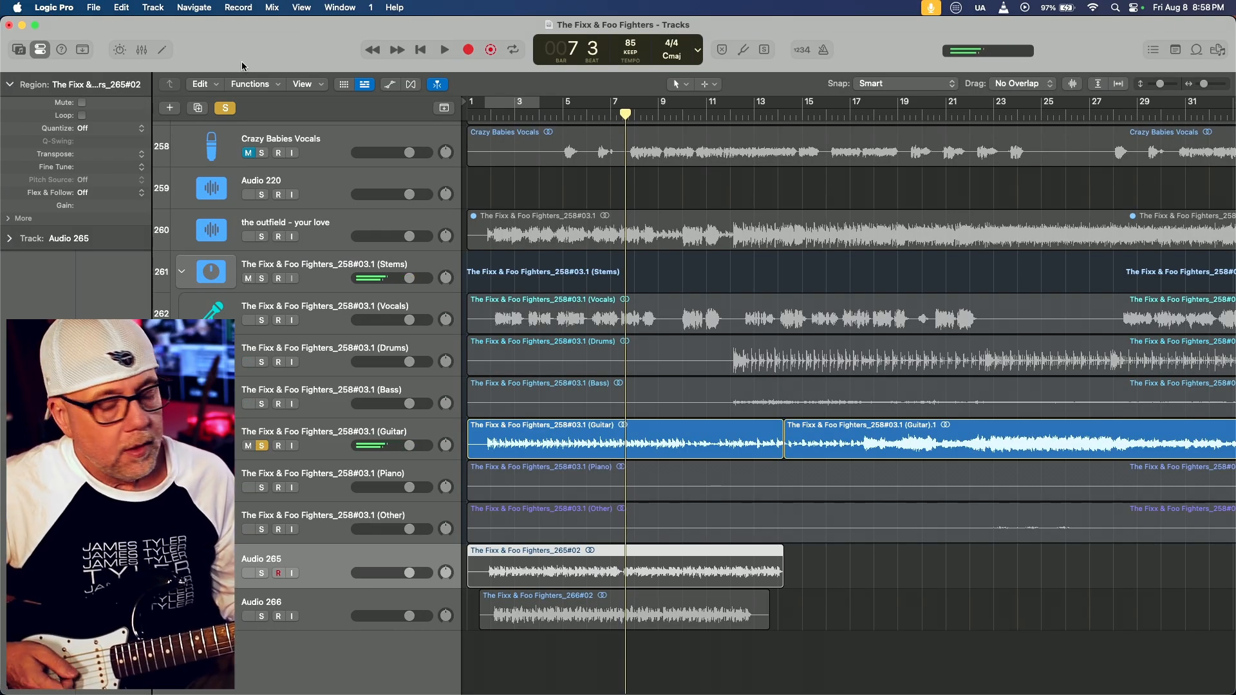
Re-enable the Parametric-8 block in Cortex Control and replay the soloed Guitar stem from bar 1 to about bar 7
click(226, 107)
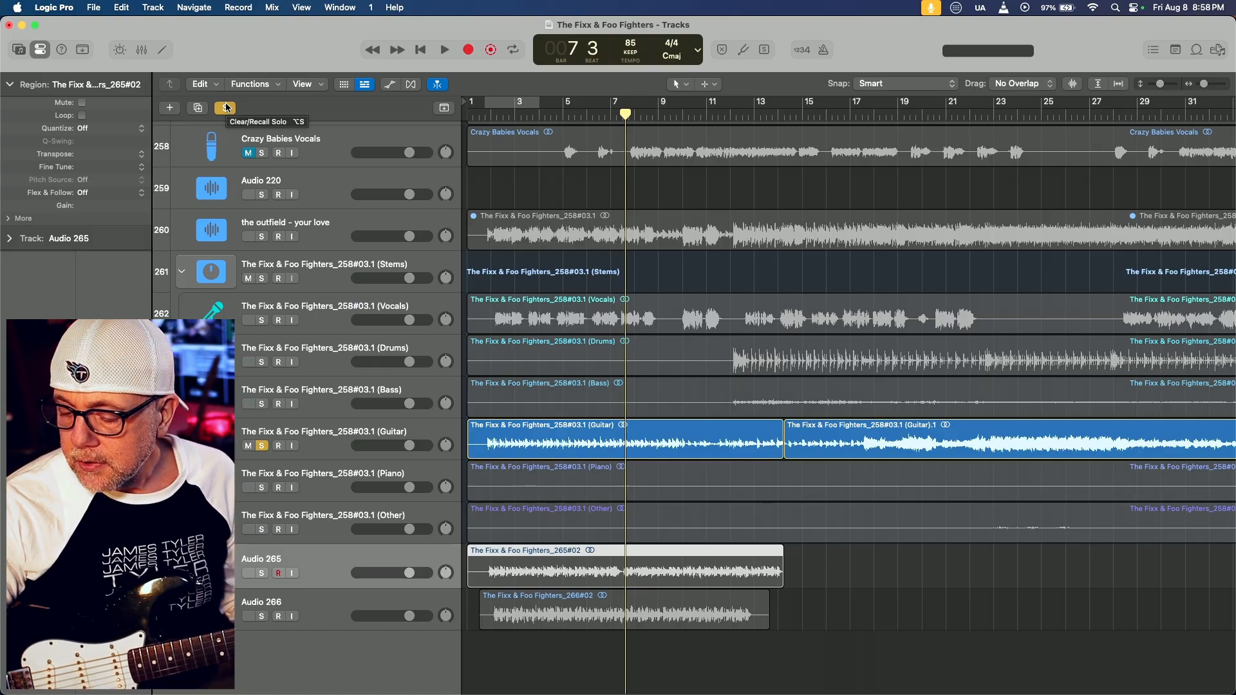
key(super+Tab)
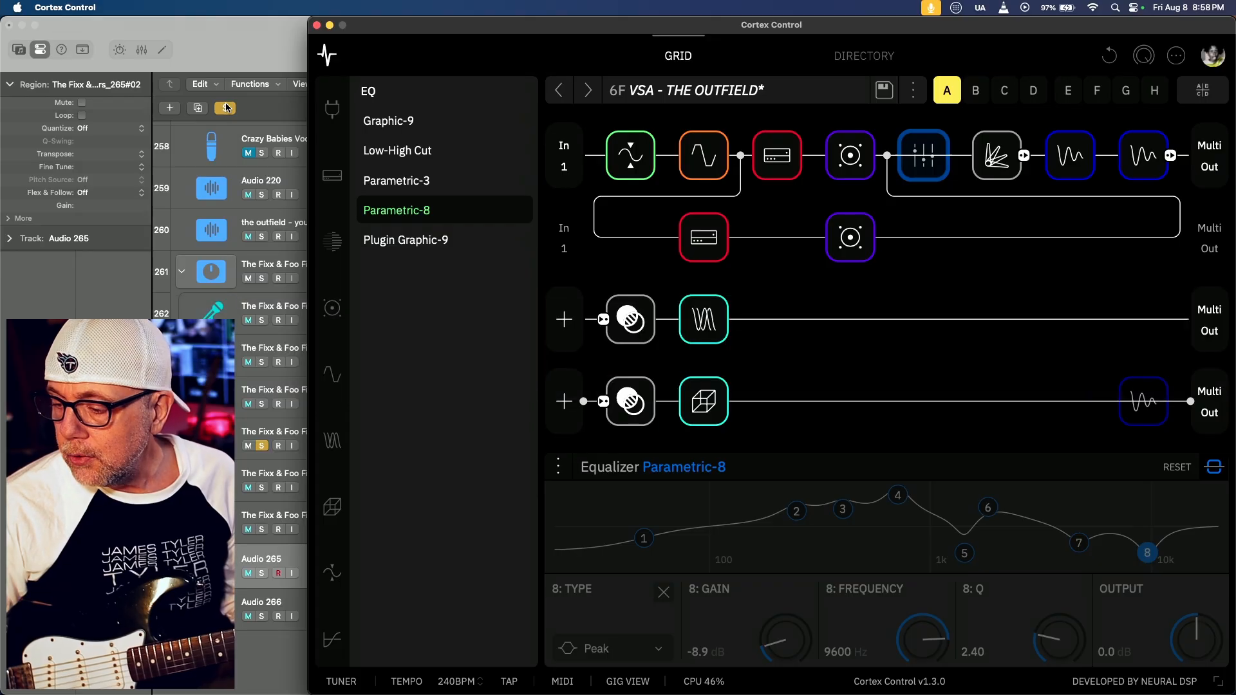
click(918, 143)
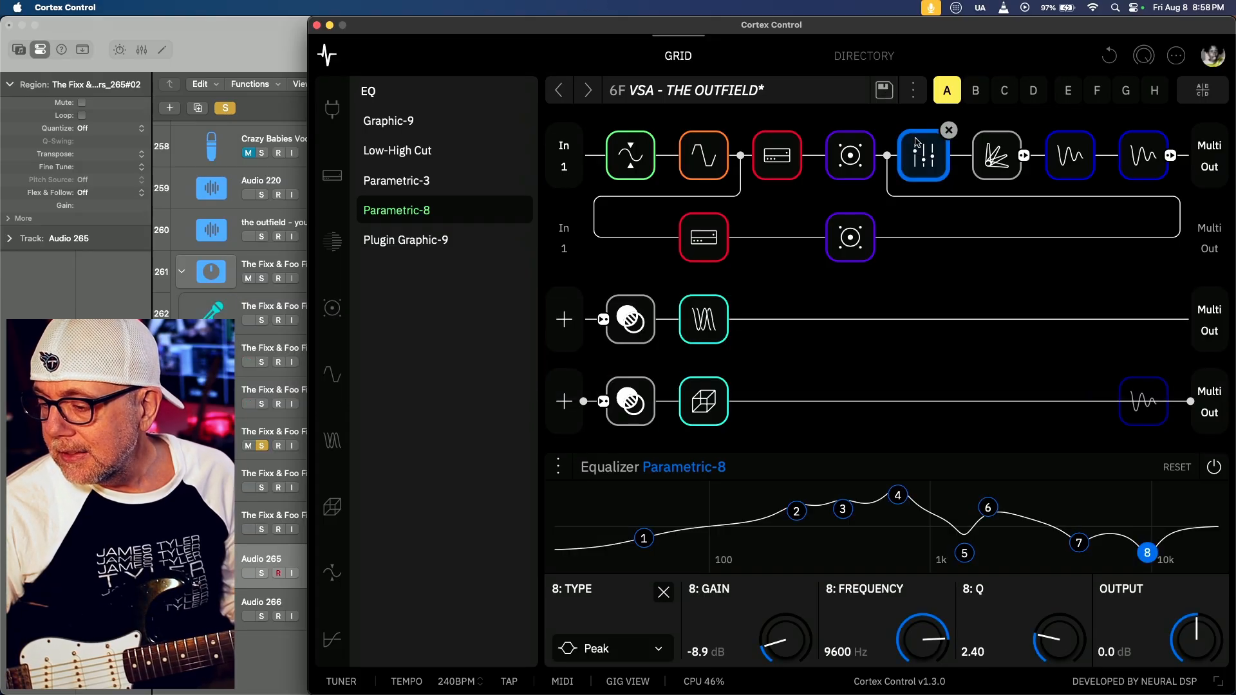
click(185, 32)
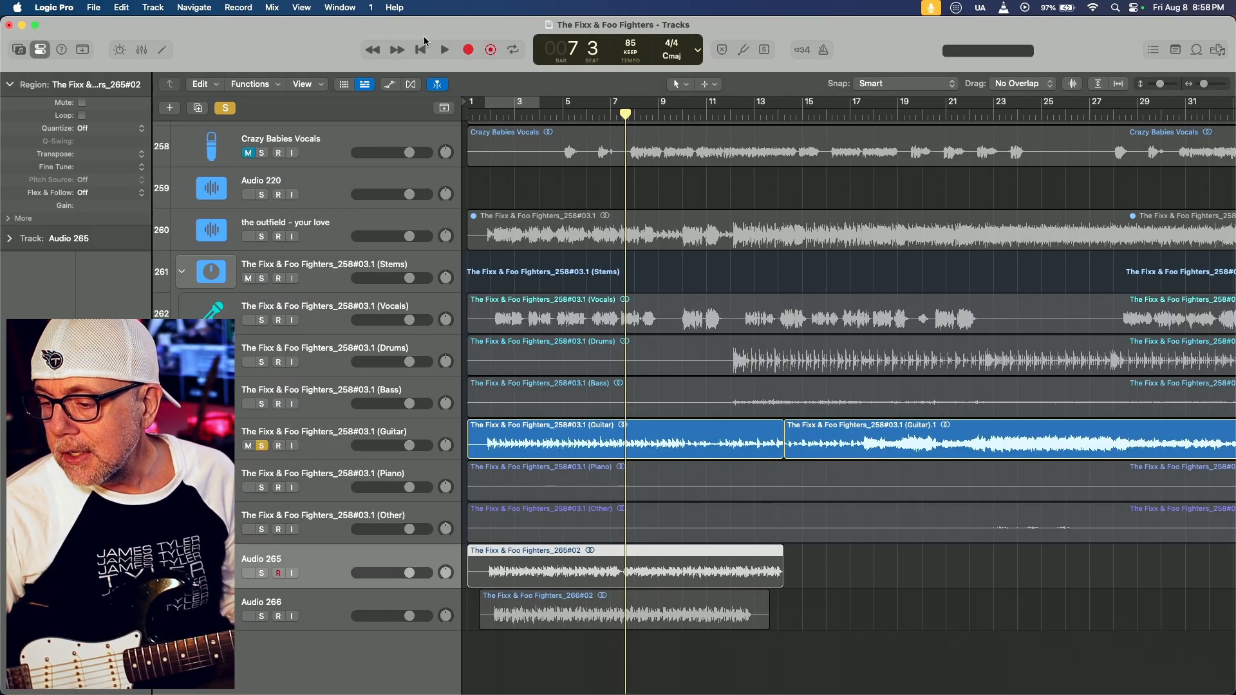
click(477, 114)
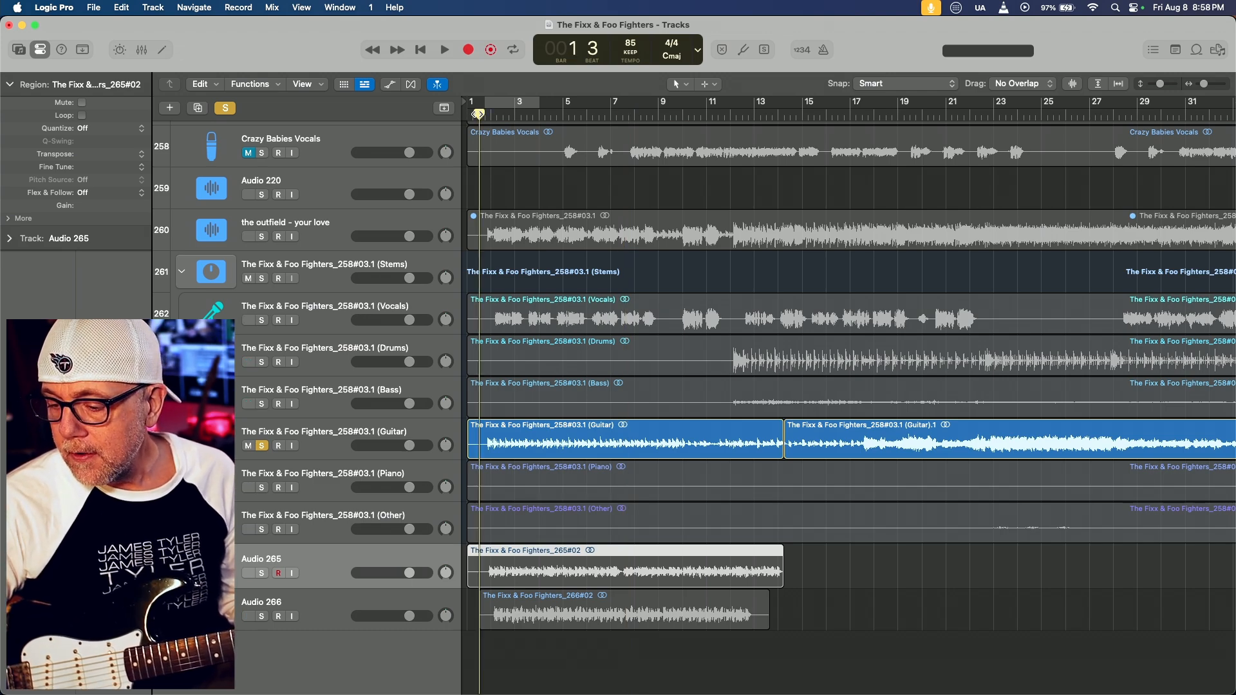
key(space)
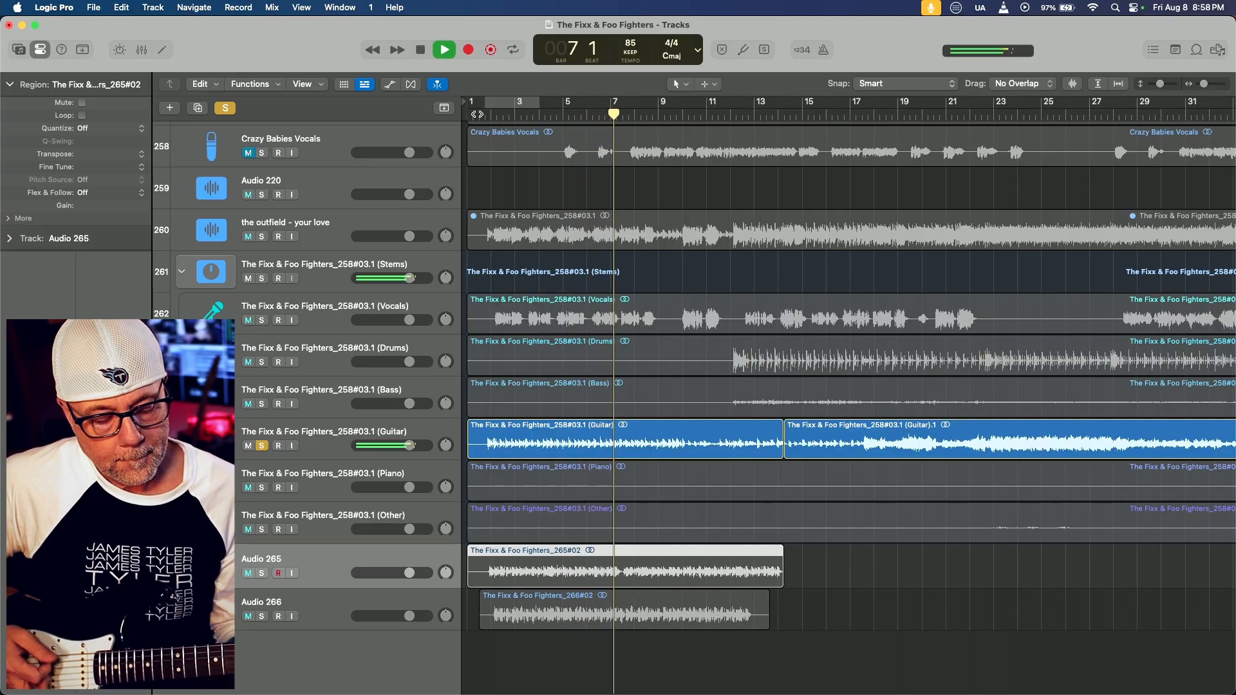
key(space)
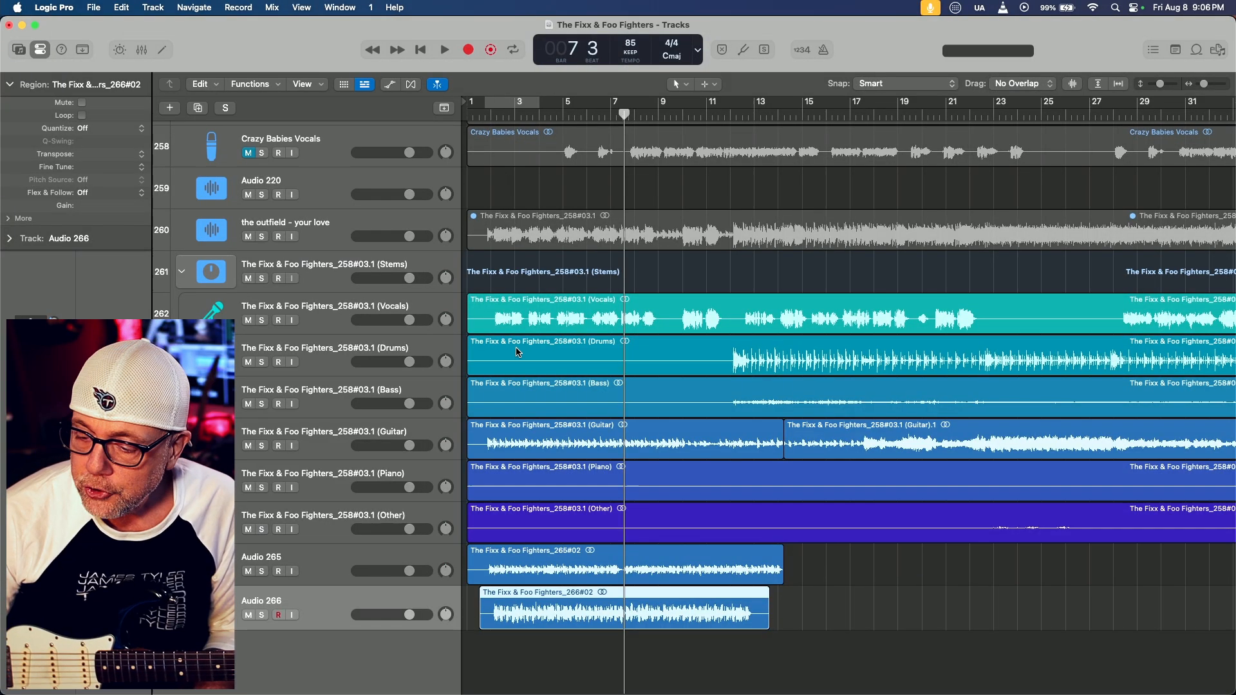
Switch to Cortex Control and open the settings of the Parametric-8 equalizer block
mouse_move(548, 672)
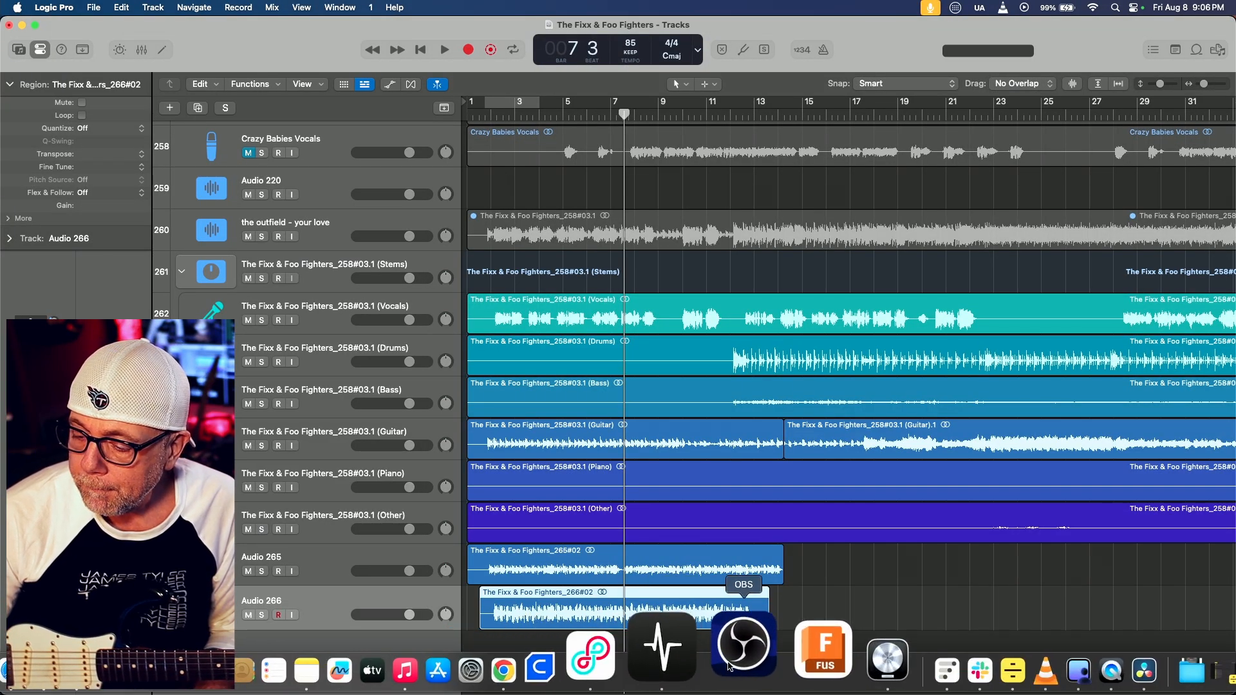
click(701, 658)
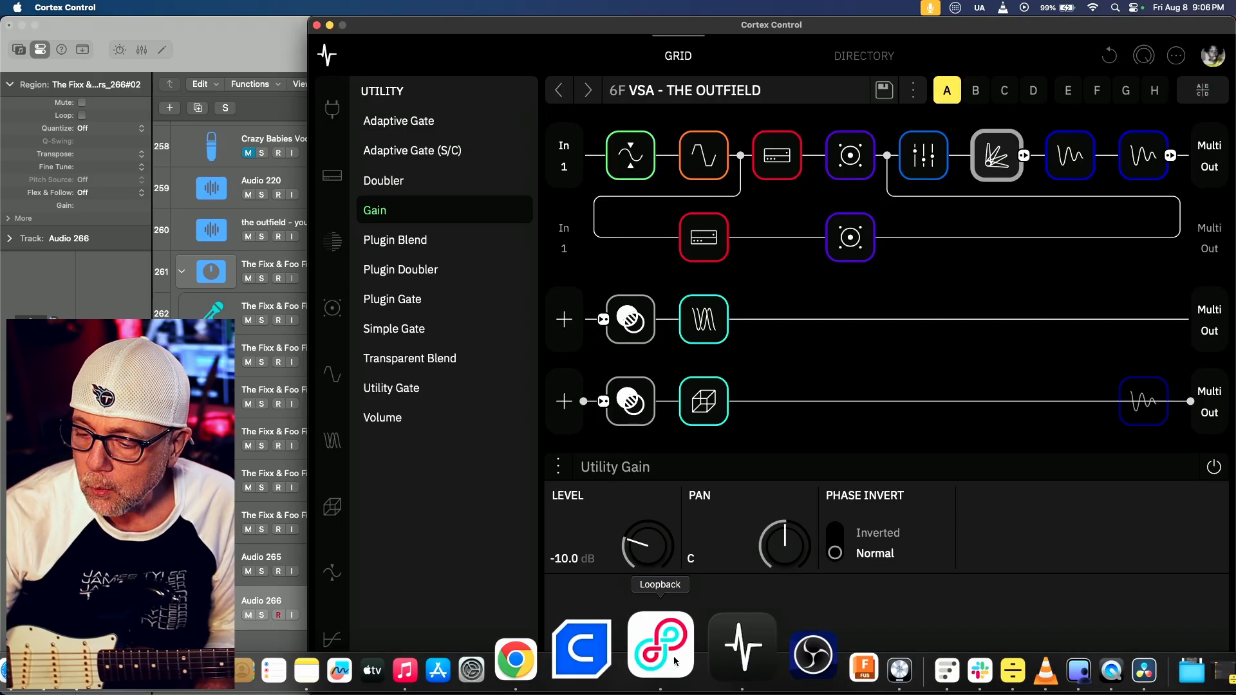
click(937, 158)
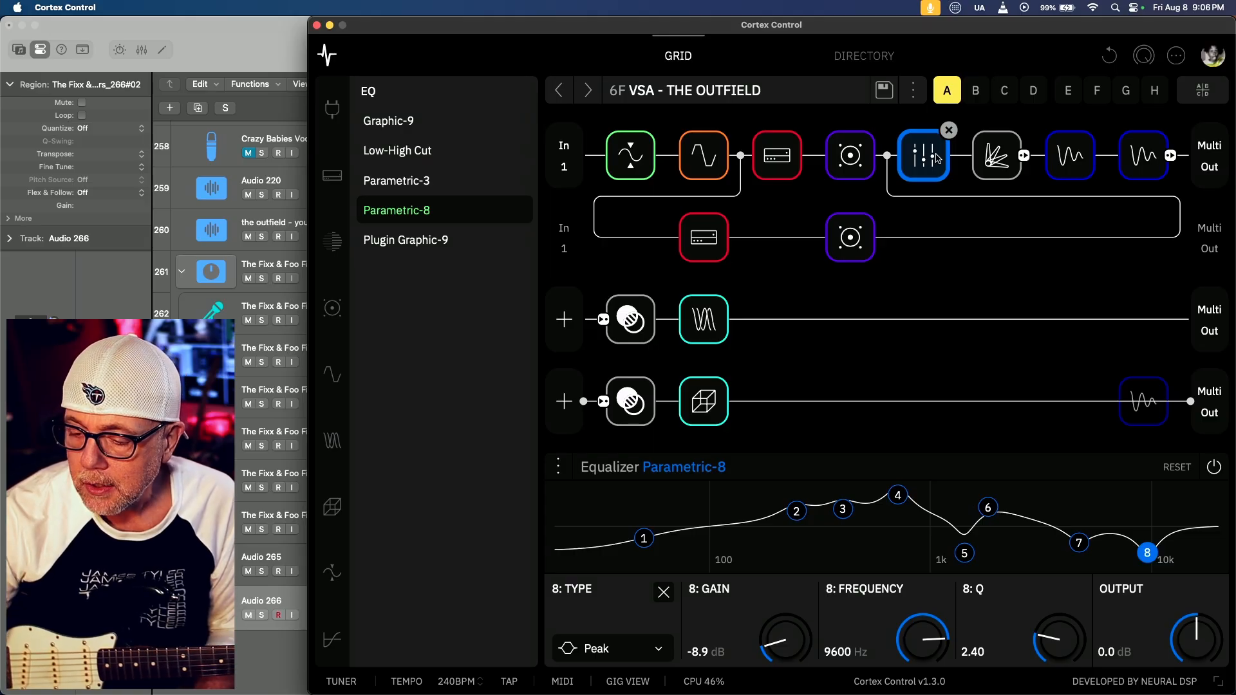
Switch to Logic Pro, open the Match EQ on Audio 266, and review its Current, Reference and EQ Curve views
key(super+Tab)
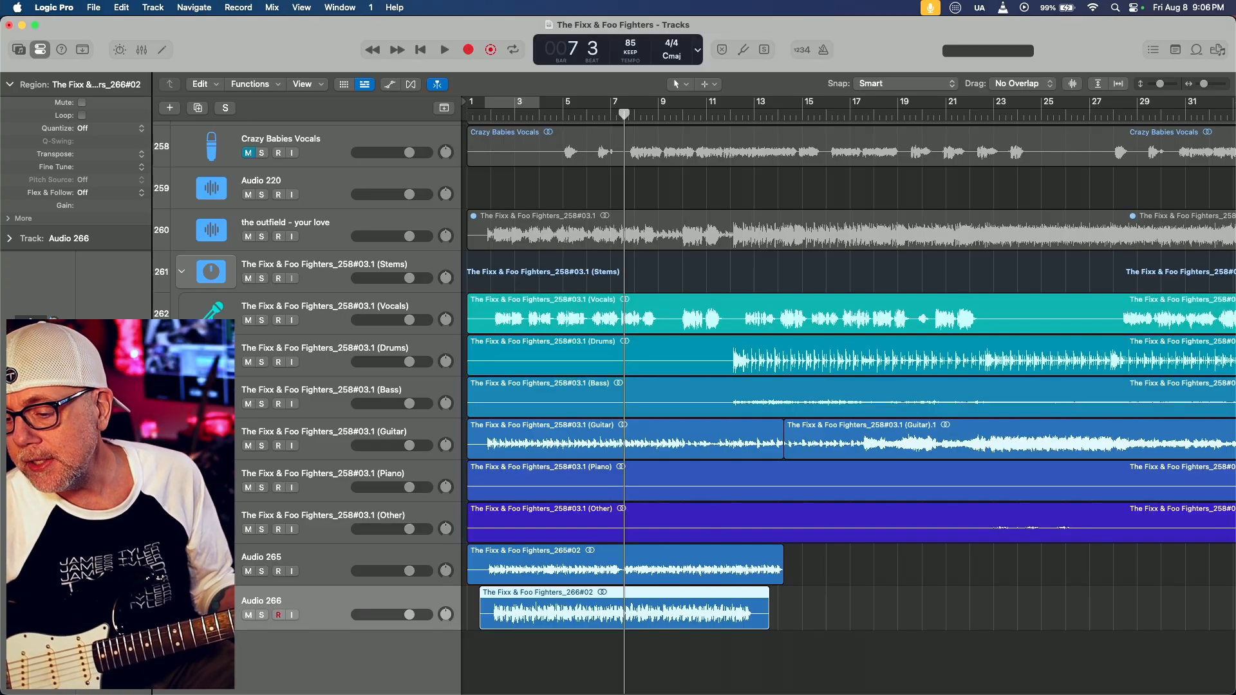
click(398, 568)
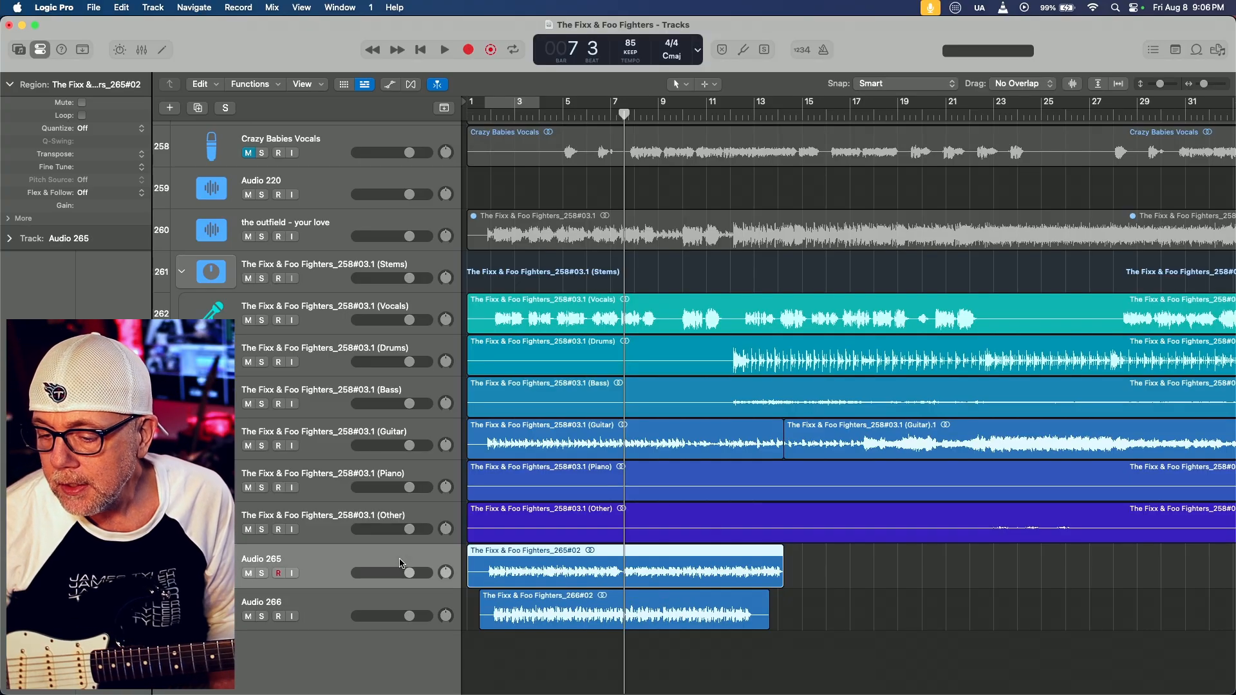
click(392, 601)
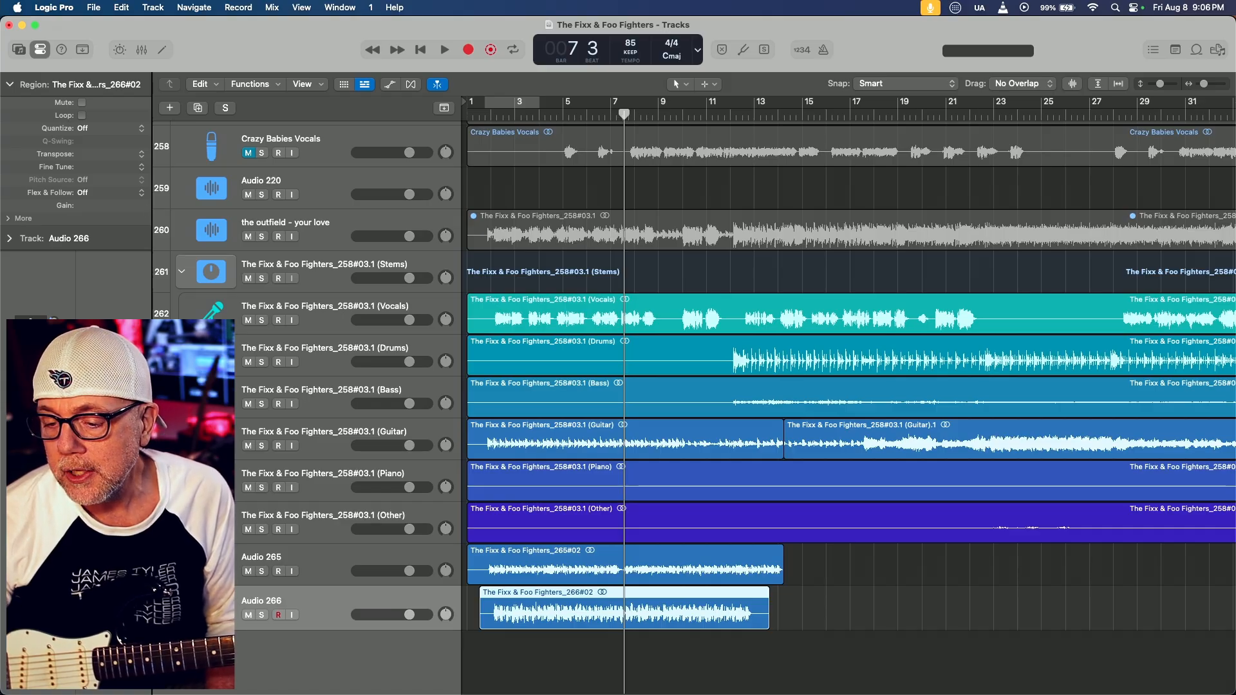
key(v)
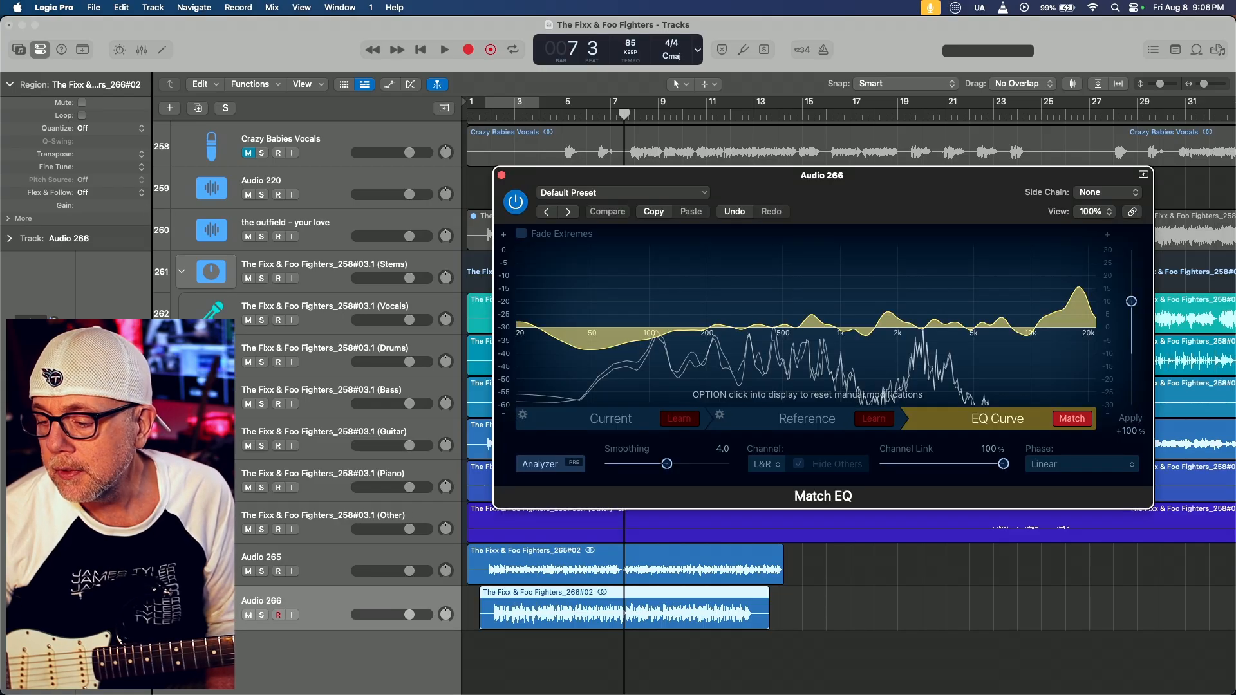
click(625, 424)
click(810, 423)
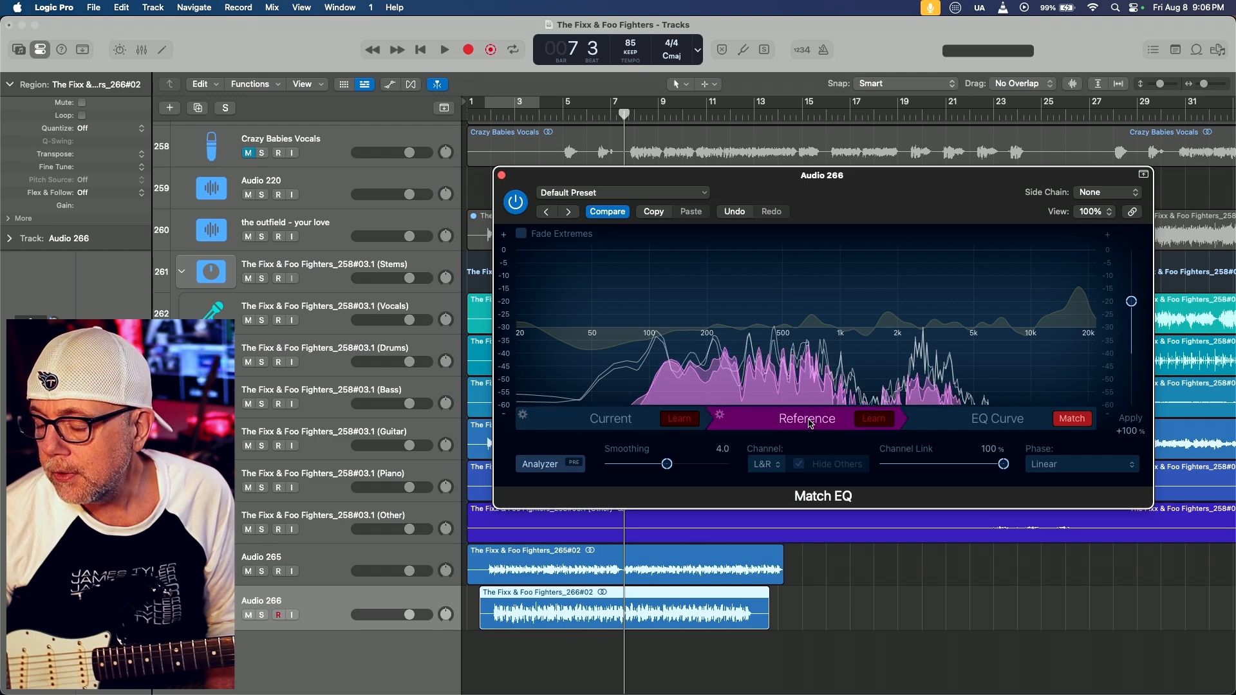
click(973, 424)
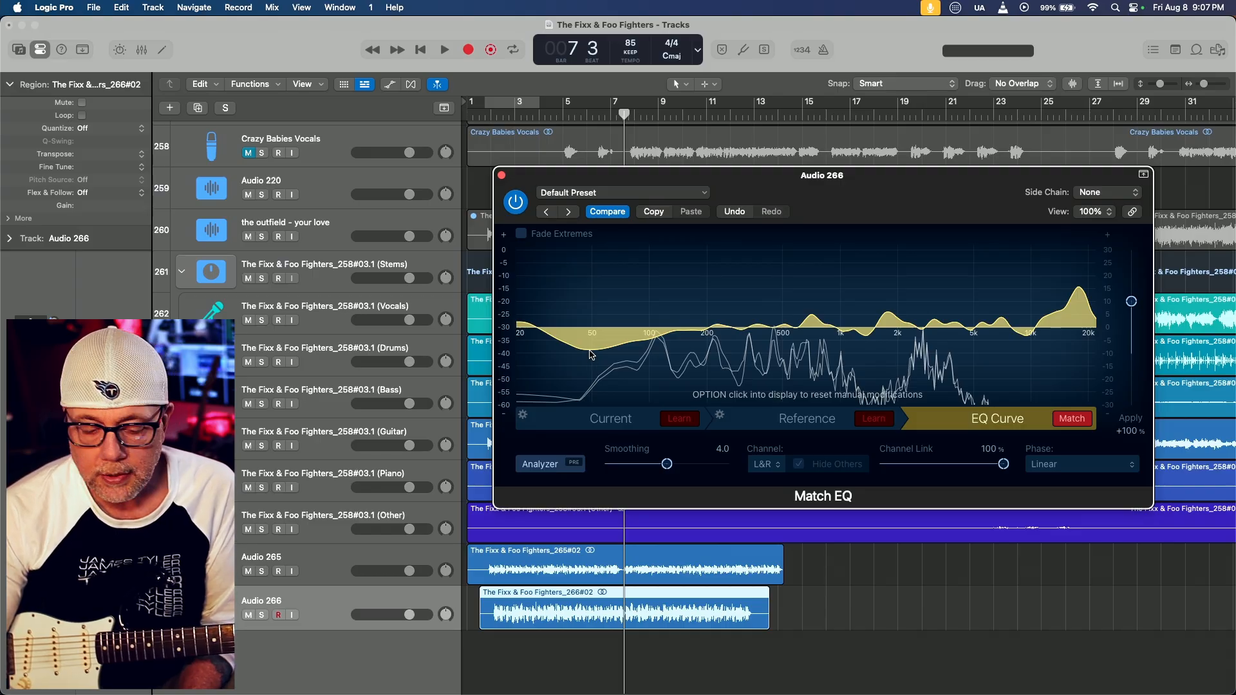
Switch to Cortex Control and lower the gain of the Parametric-8's low-shelf band 1 to -10.7 dB
key(super+Tab)
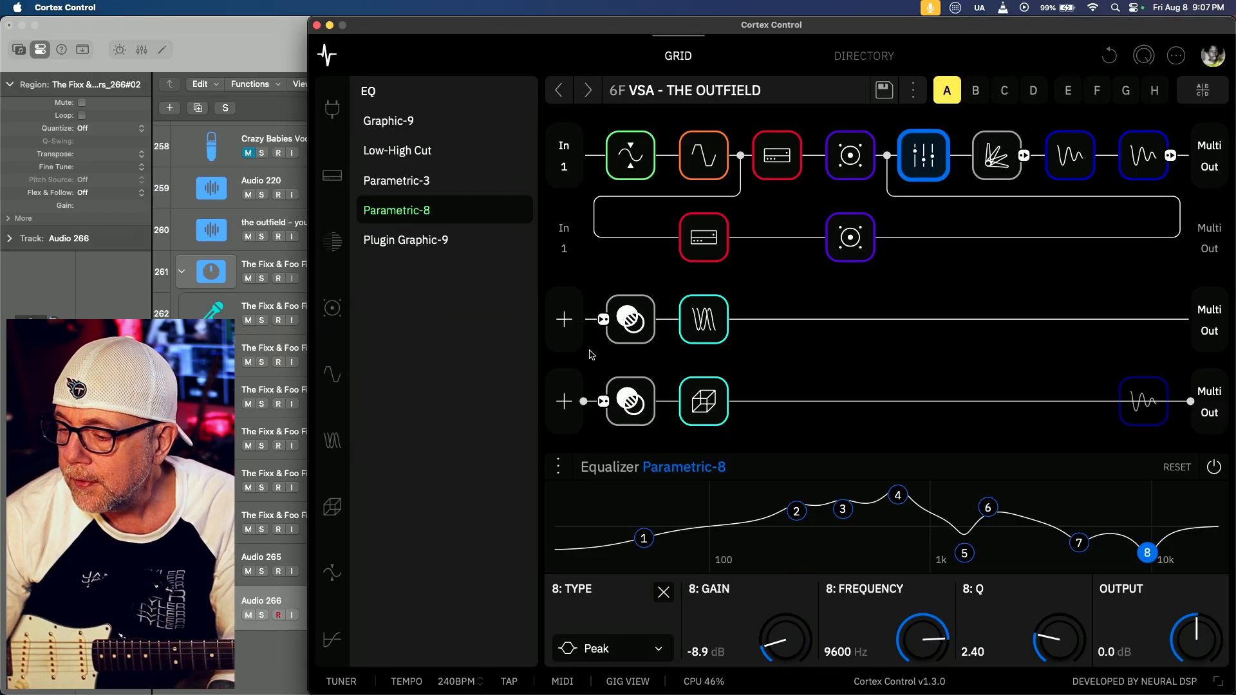
click(643, 538)
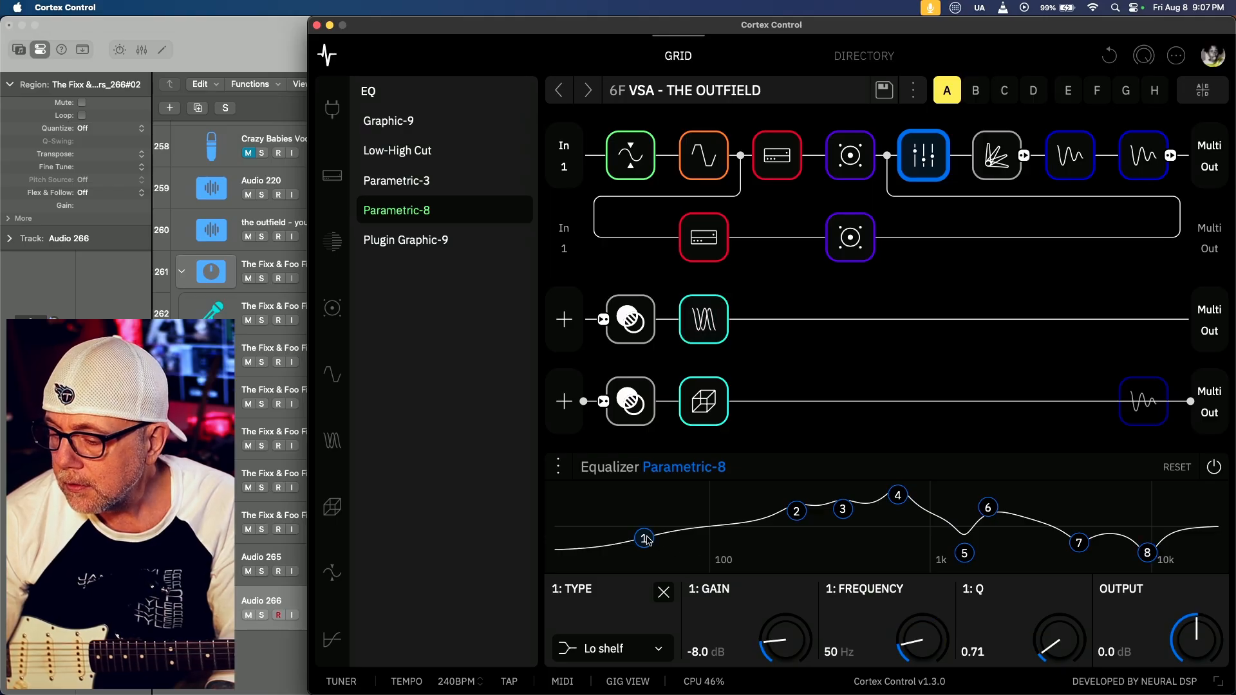
drag(772, 647, 793, 692)
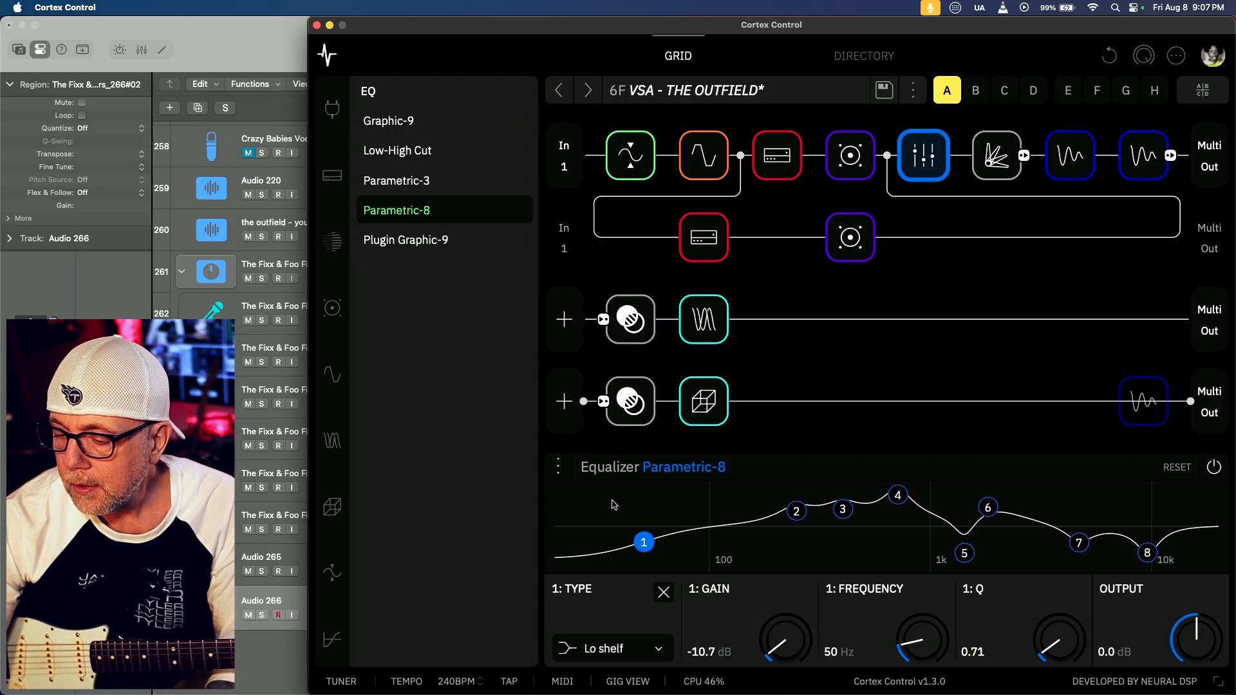
Switch to Logic Pro, open the Match EQ on Audio 265, and arrange its window above Audio 266's to compare both curves
key(super+Tab)
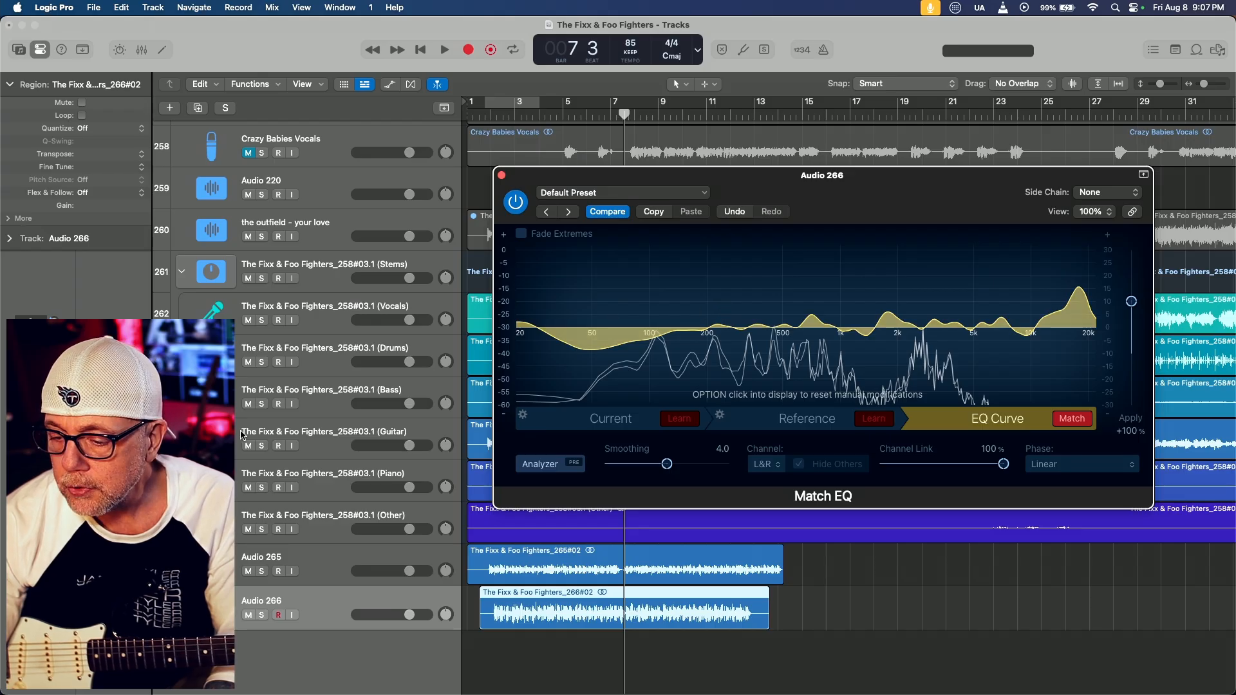
click(325, 558)
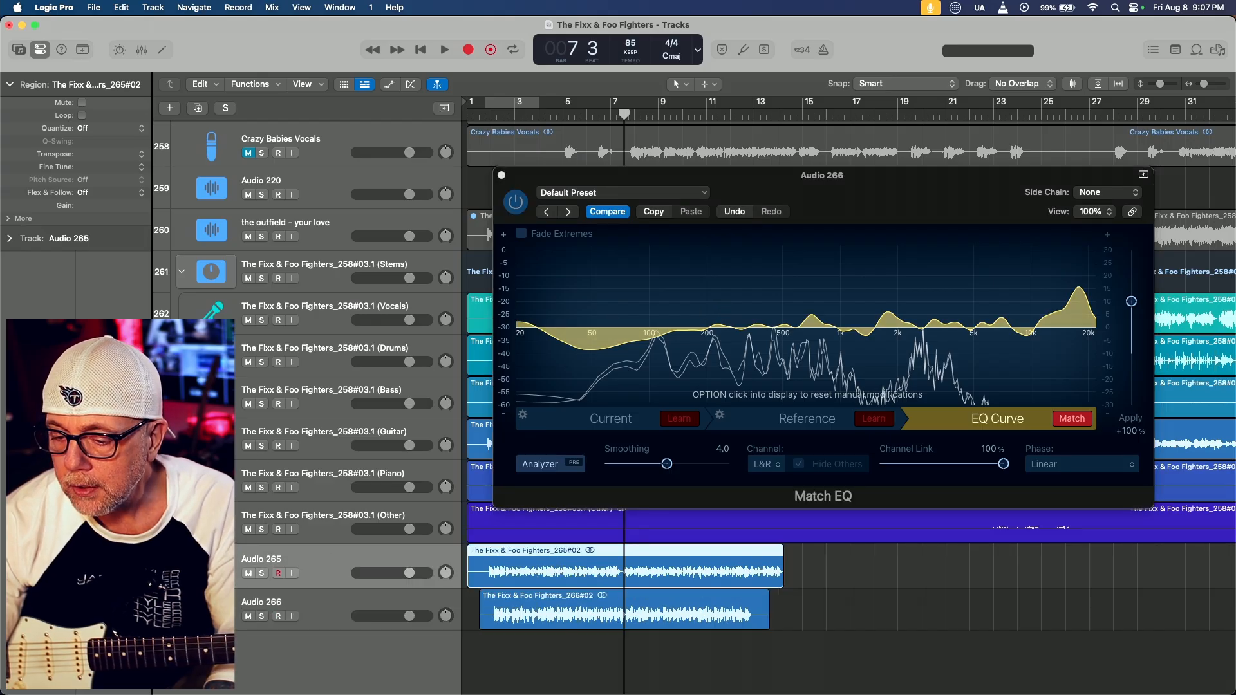
click(40, 386)
drag(784, 211, 764, 35)
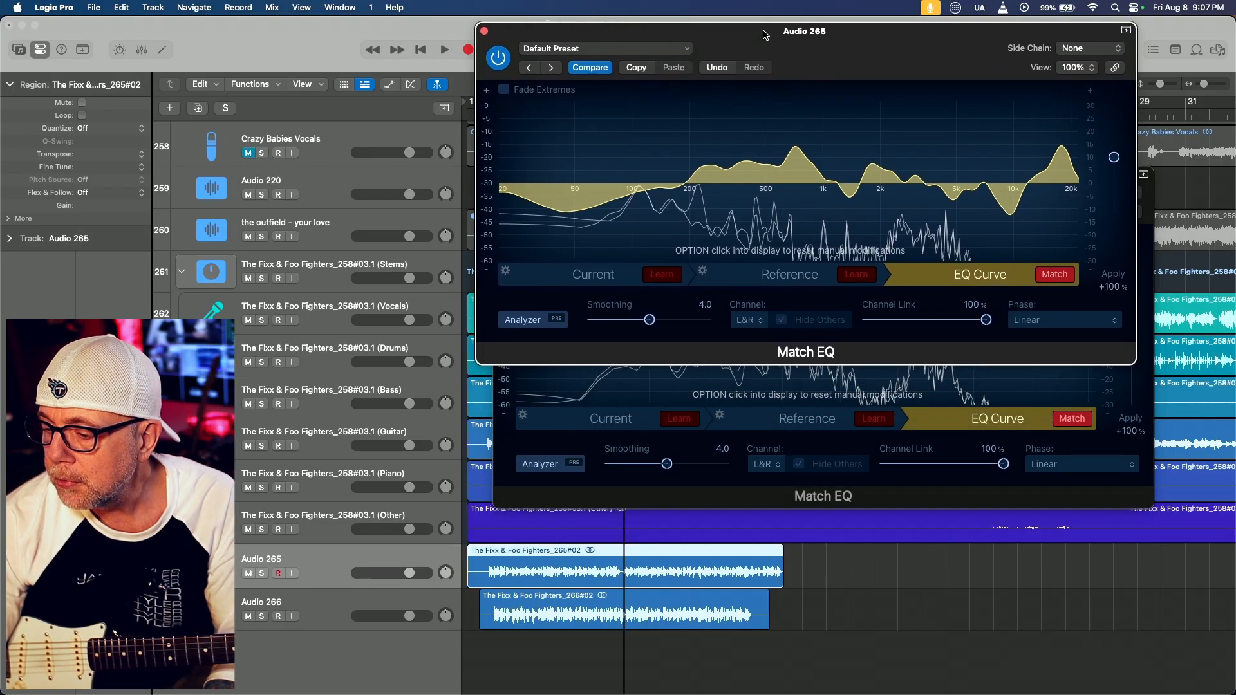
click(640, 385)
drag(655, 176, 652, 309)
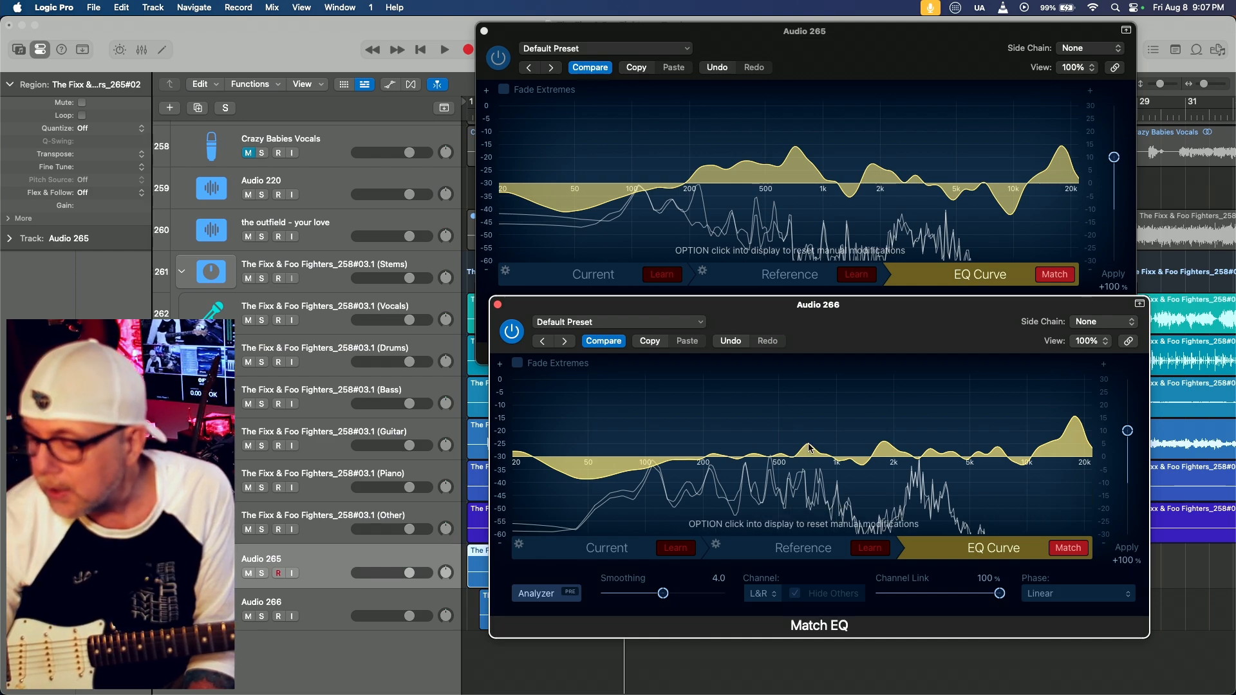
Switch to Cortex Control and raise the gain of Parametric-8 band 4 to 12.0 dB
key(super+Tab)
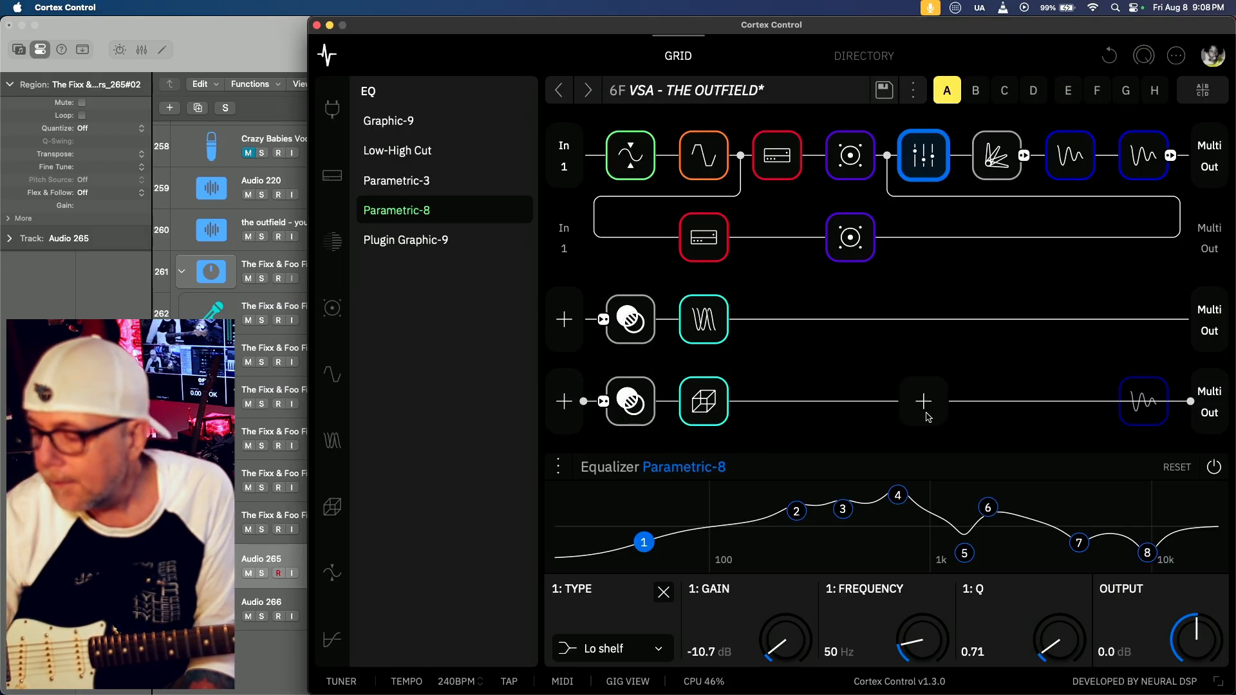
click(843, 510)
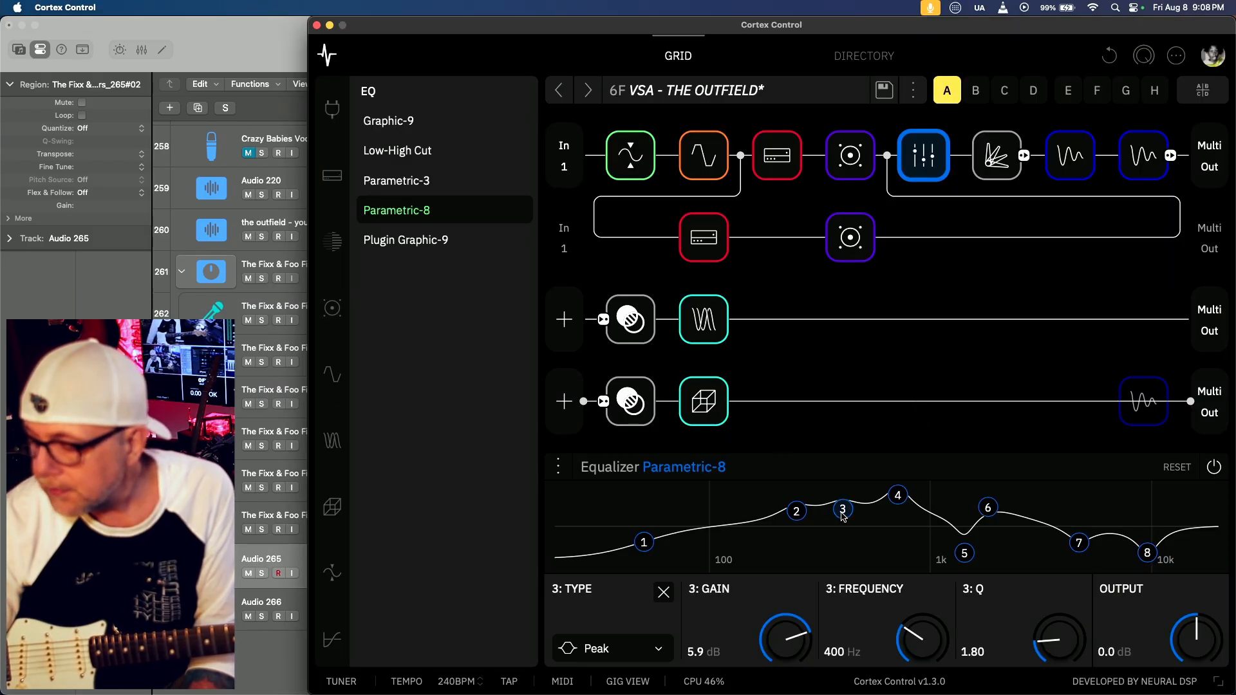
click(898, 495)
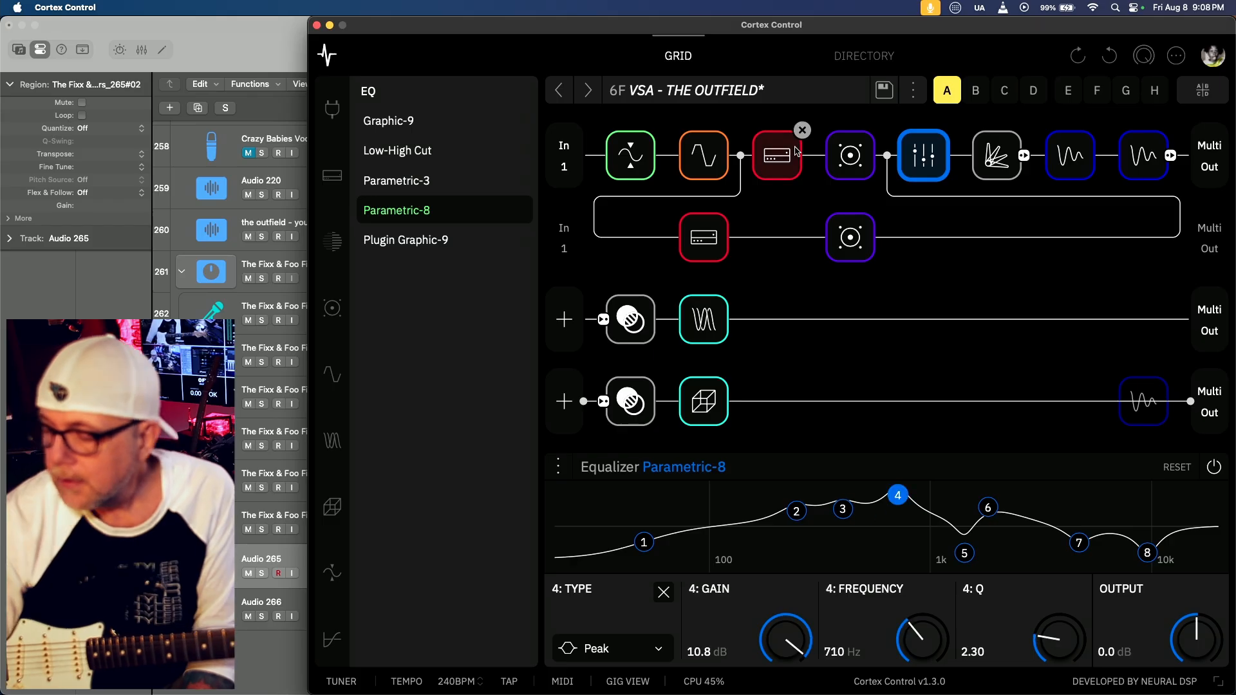
drag(789, 638, 796, 636)
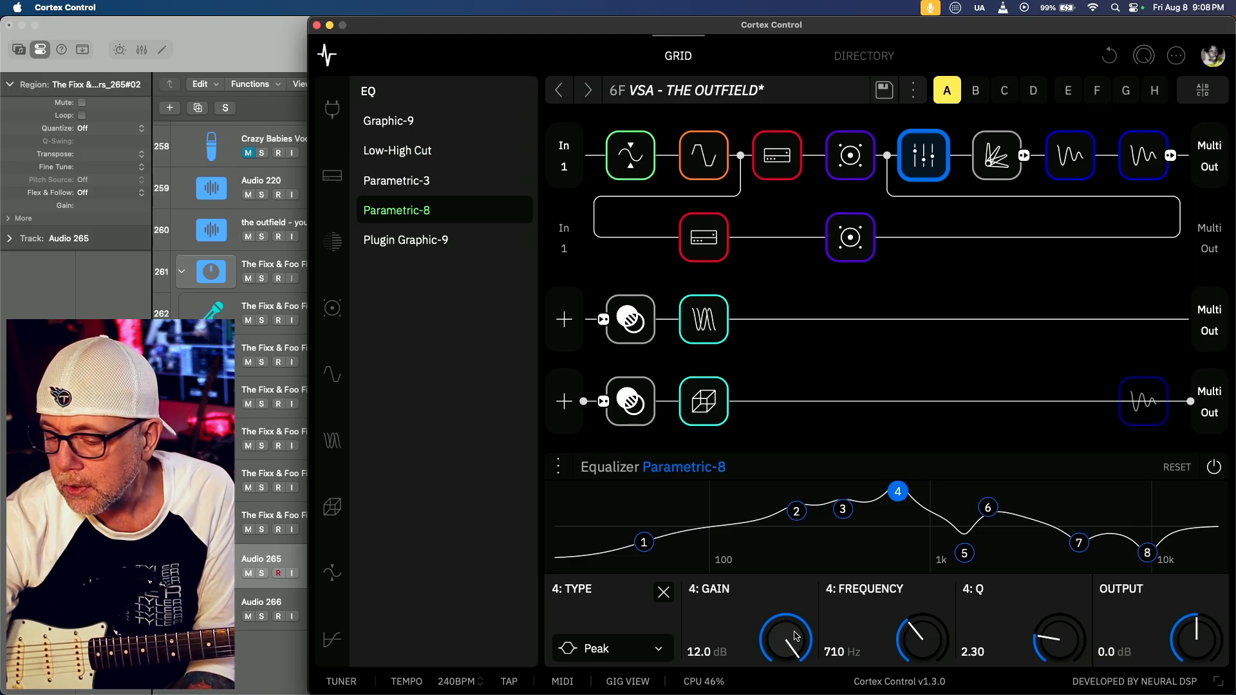
Check the dip above 1 kHz on Audio 266's curve in Logic Pro, and set Cortex Control's band 5 gain to -10.2 dB
key(super+Tab)
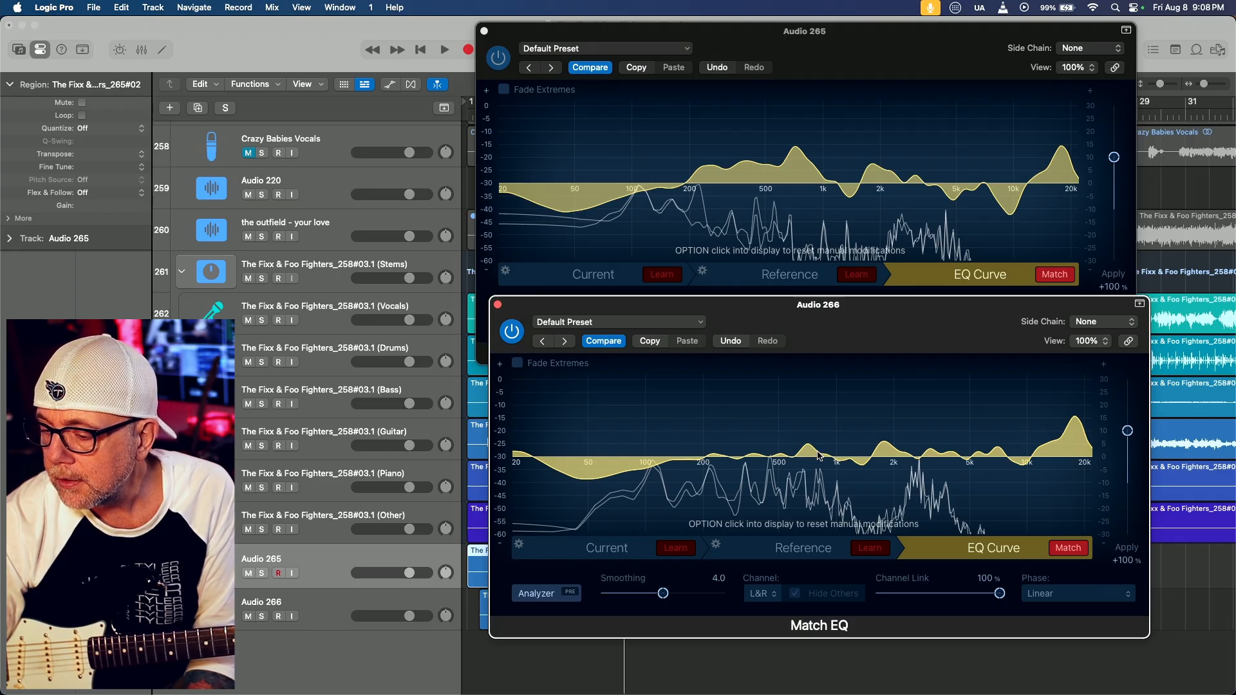
mouse_move(864, 470)
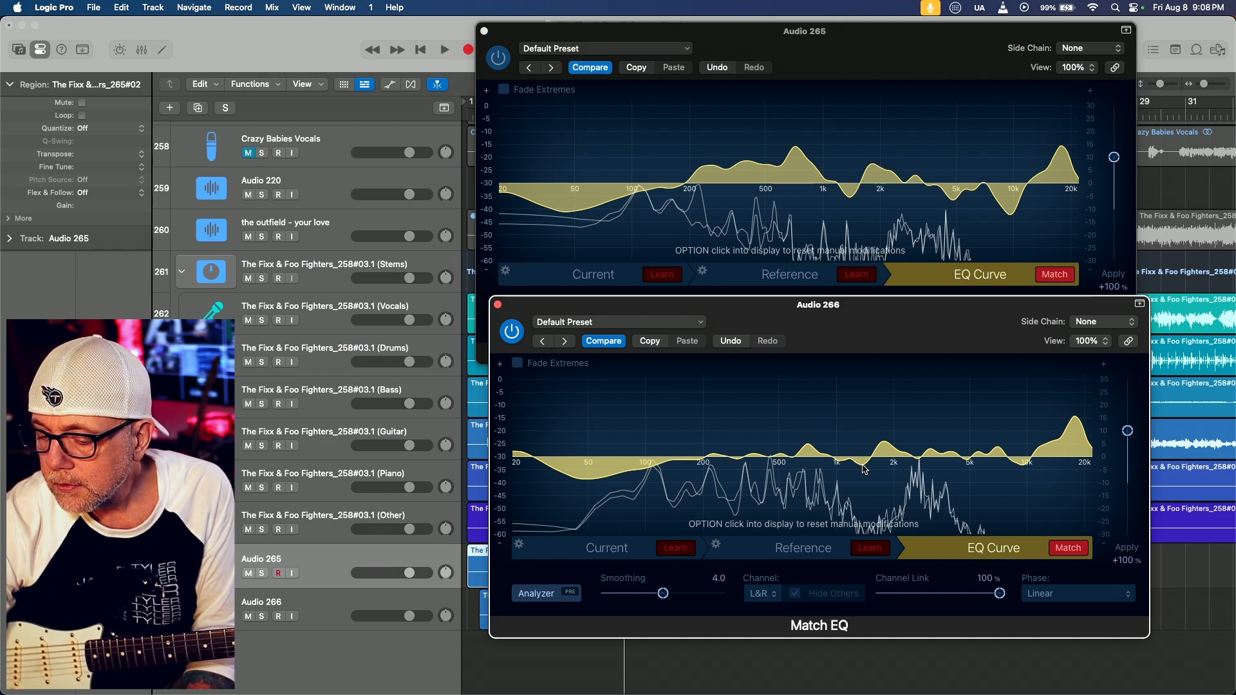
key(super+Tab)
click(964, 554)
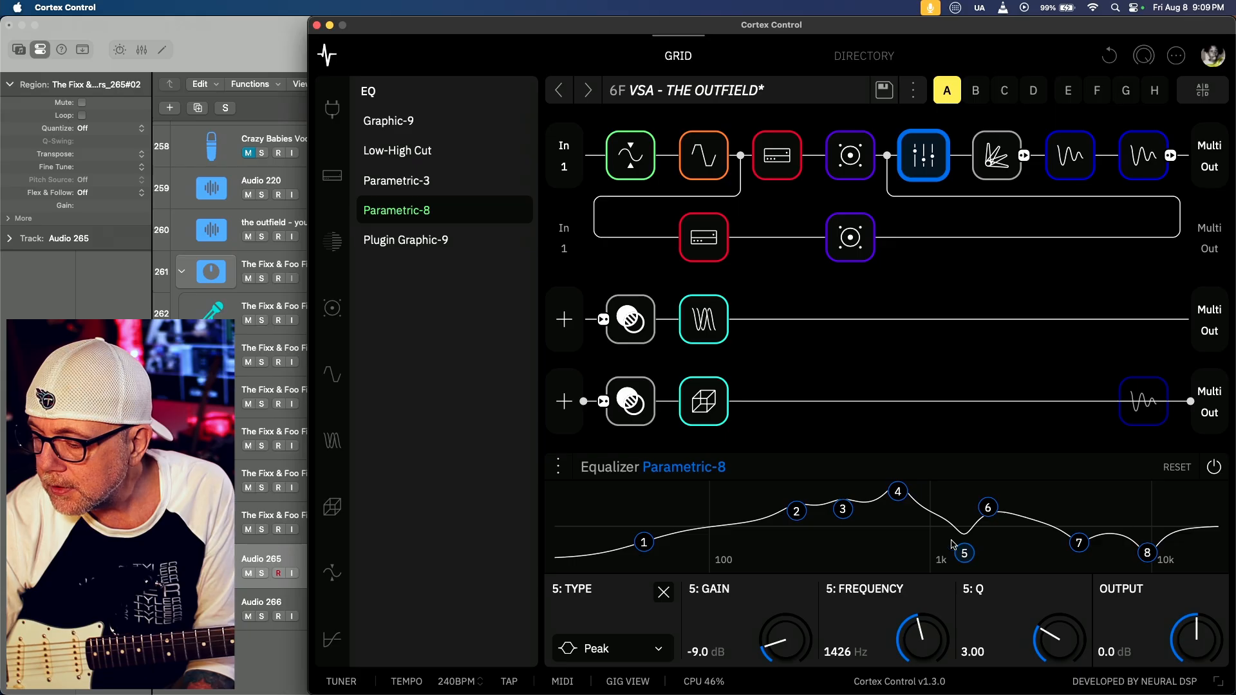
click(897, 491)
click(965, 552)
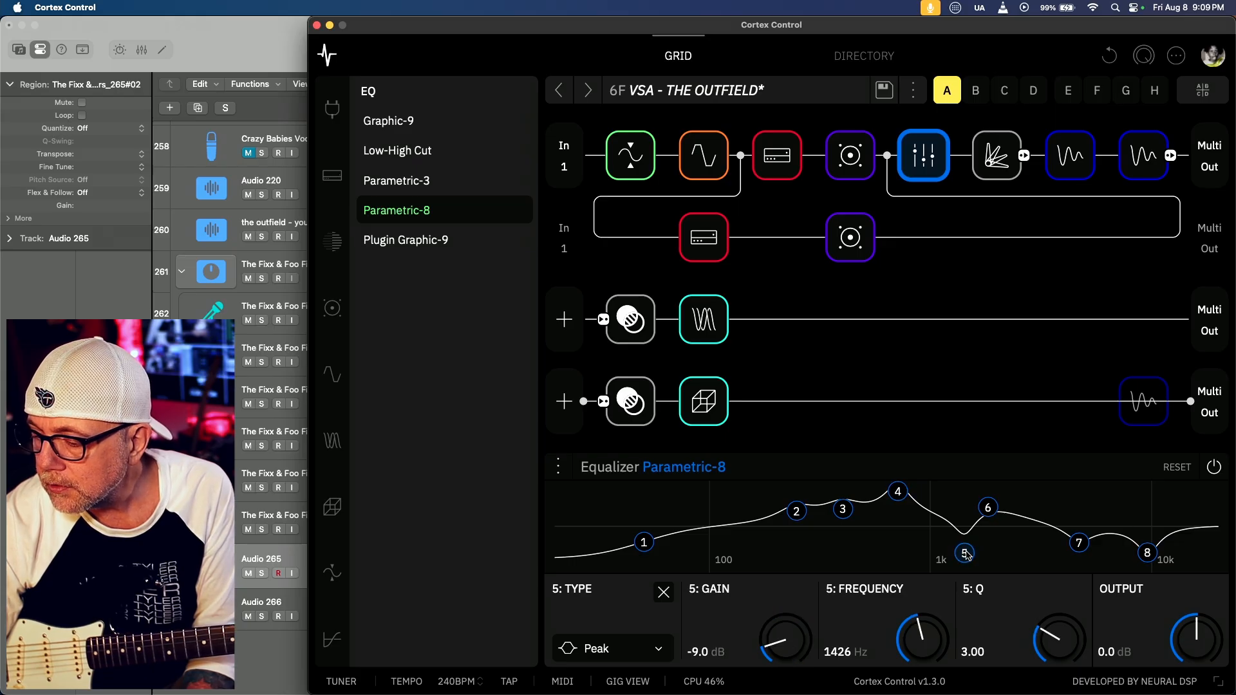
drag(779, 650, 785, 667)
Check the peak near 2 kHz on Audio 266's curve in Logic Pro, and set Cortex Control's band 6 gain to 8.5 dB
key(super+Tab)
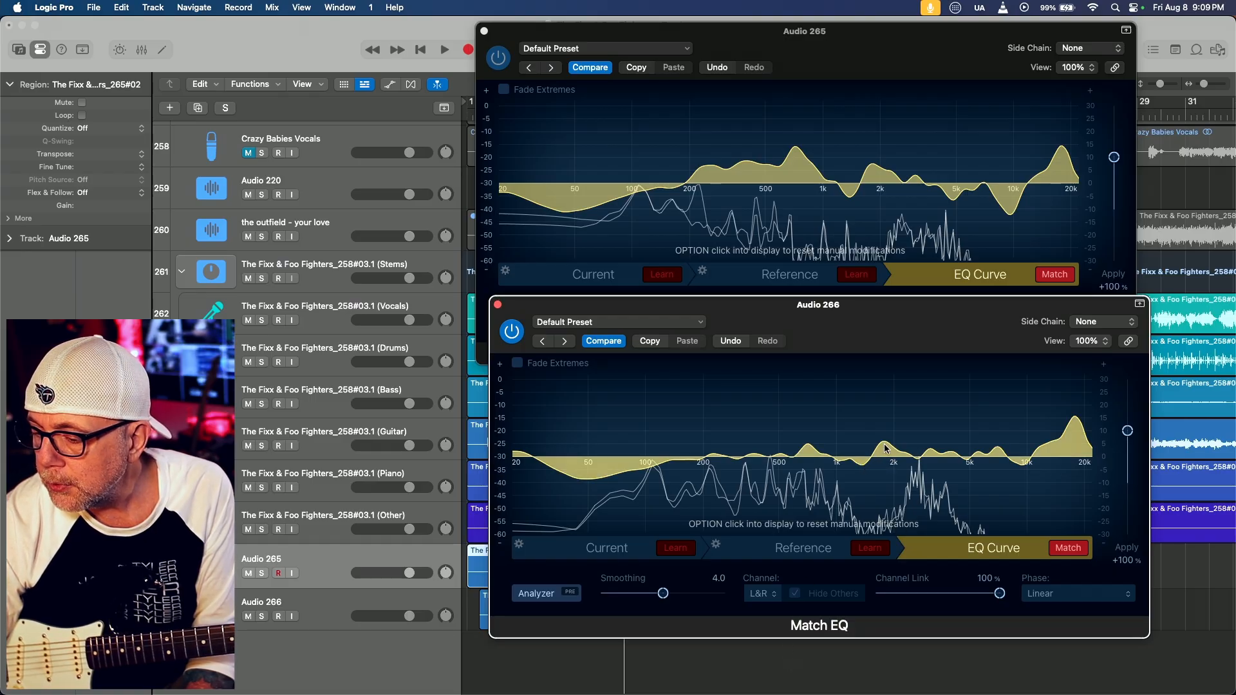
mouse_move(883, 444)
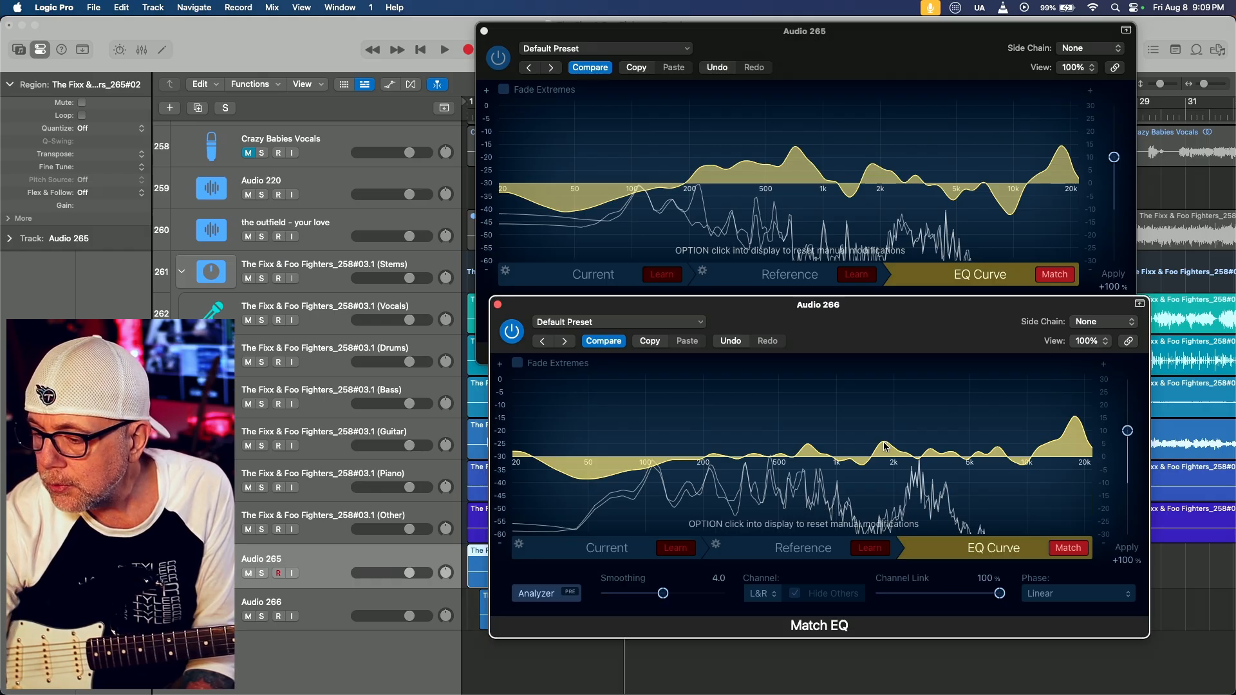
key(super+Tab)
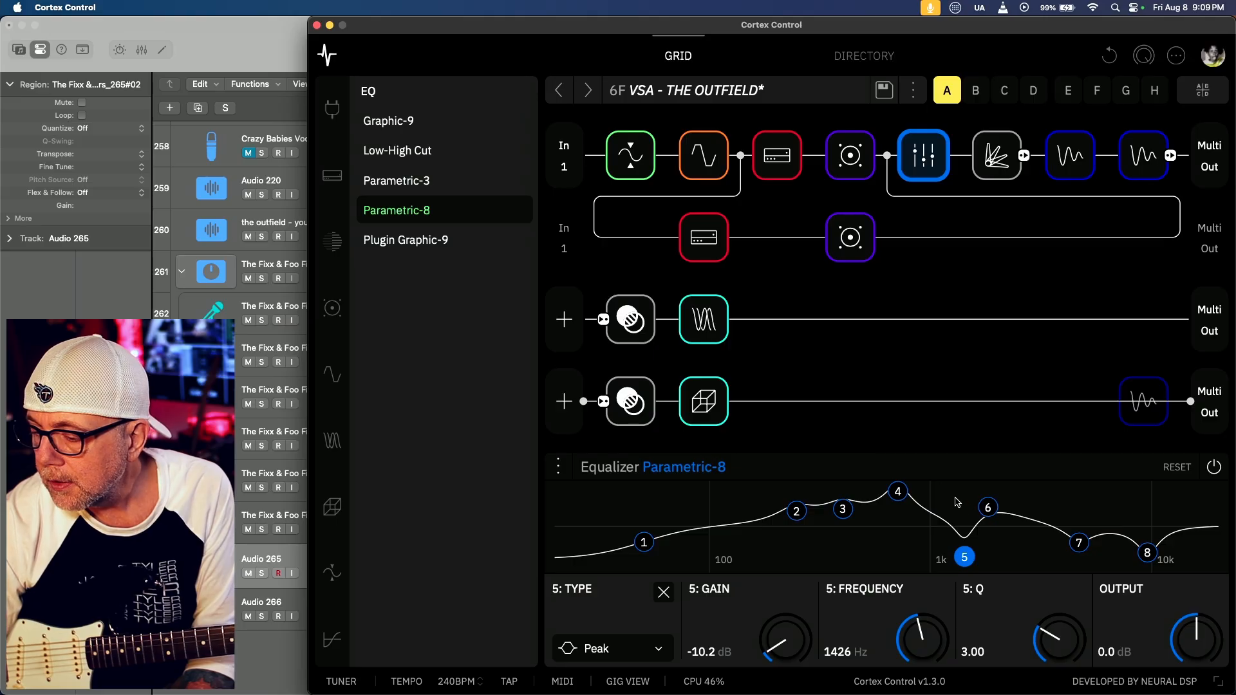
click(988, 509)
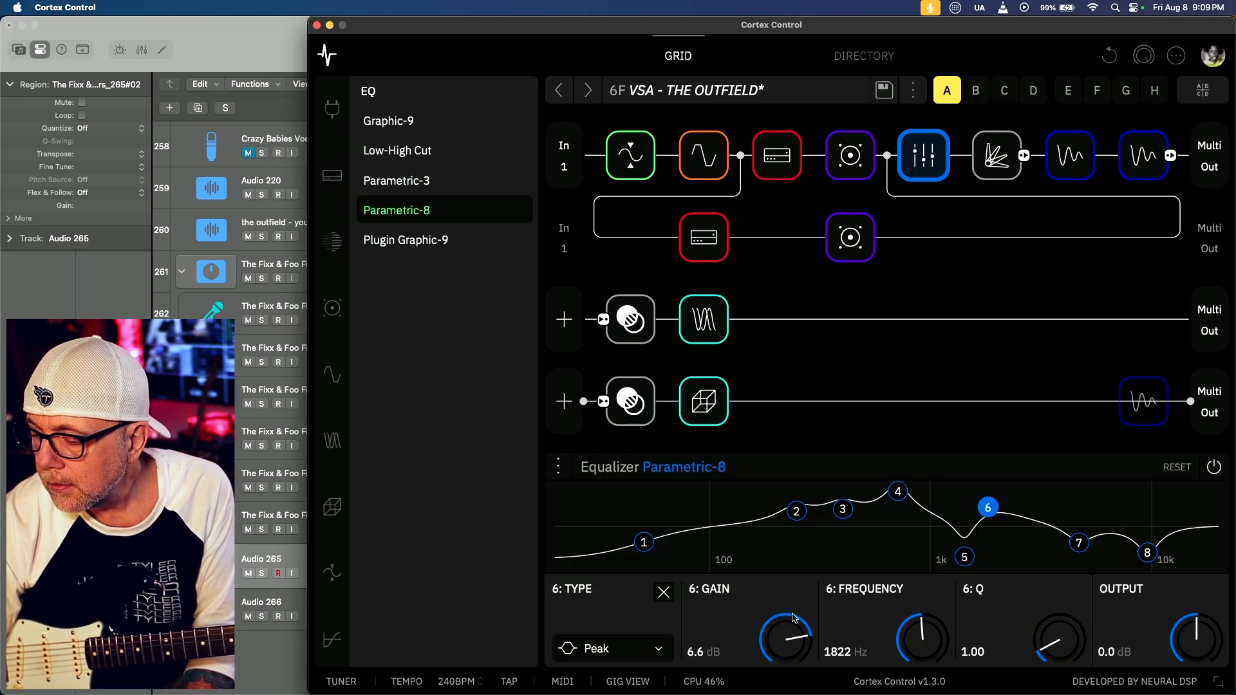
scroll(781, 630, up, 5)
scroll(782, 630, up, 3)
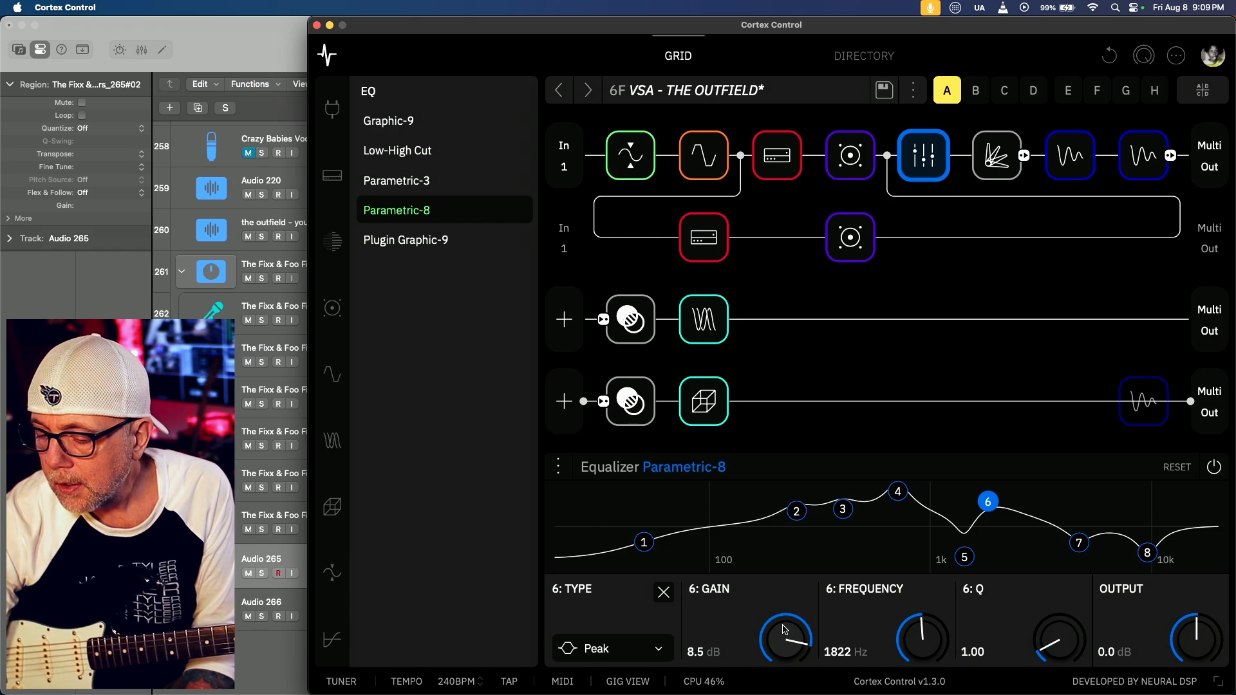
Inspect the dip near 10 kHz on Audio 265's curve in Logic Pro, and set Cortex Control's band 8 gain to -10.1 dB
key(super+Tab)
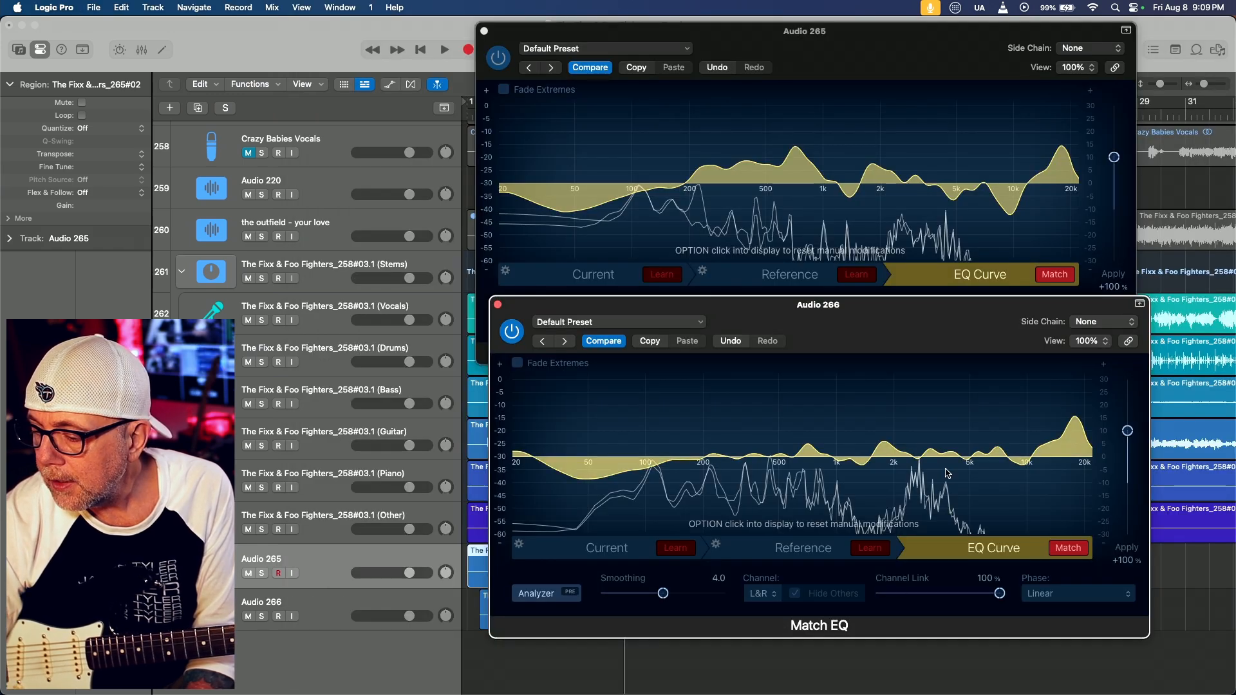
click(1012, 218)
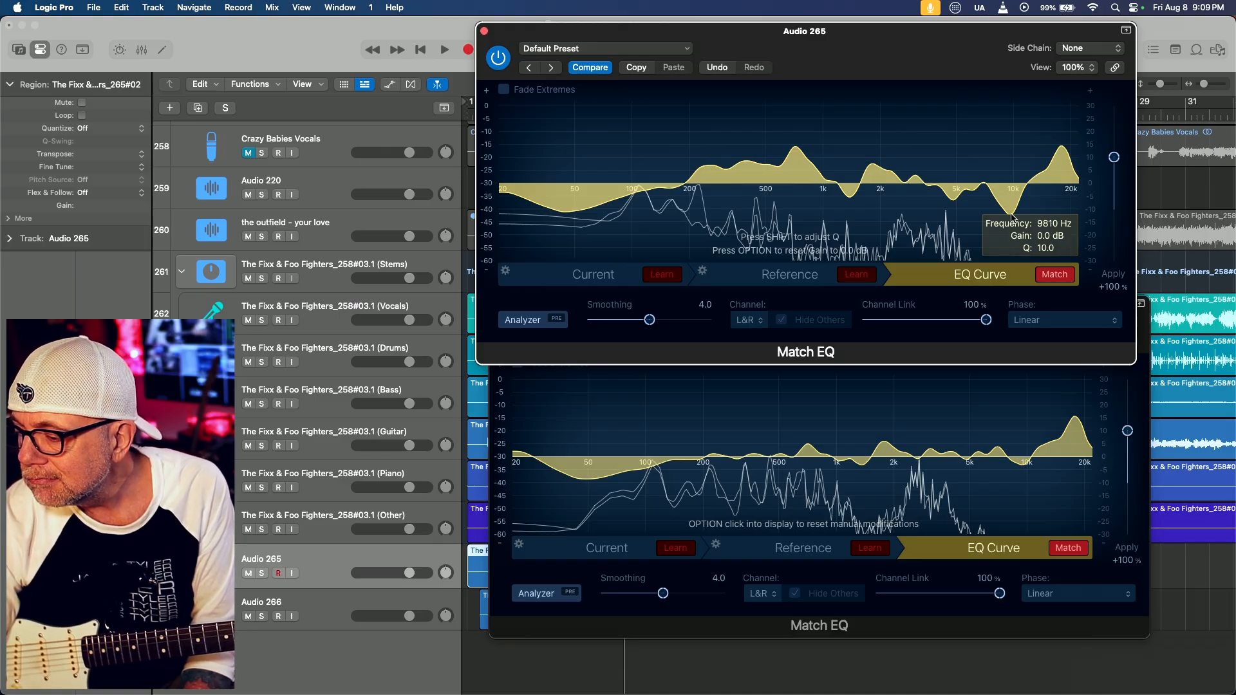
key(super+Tab)
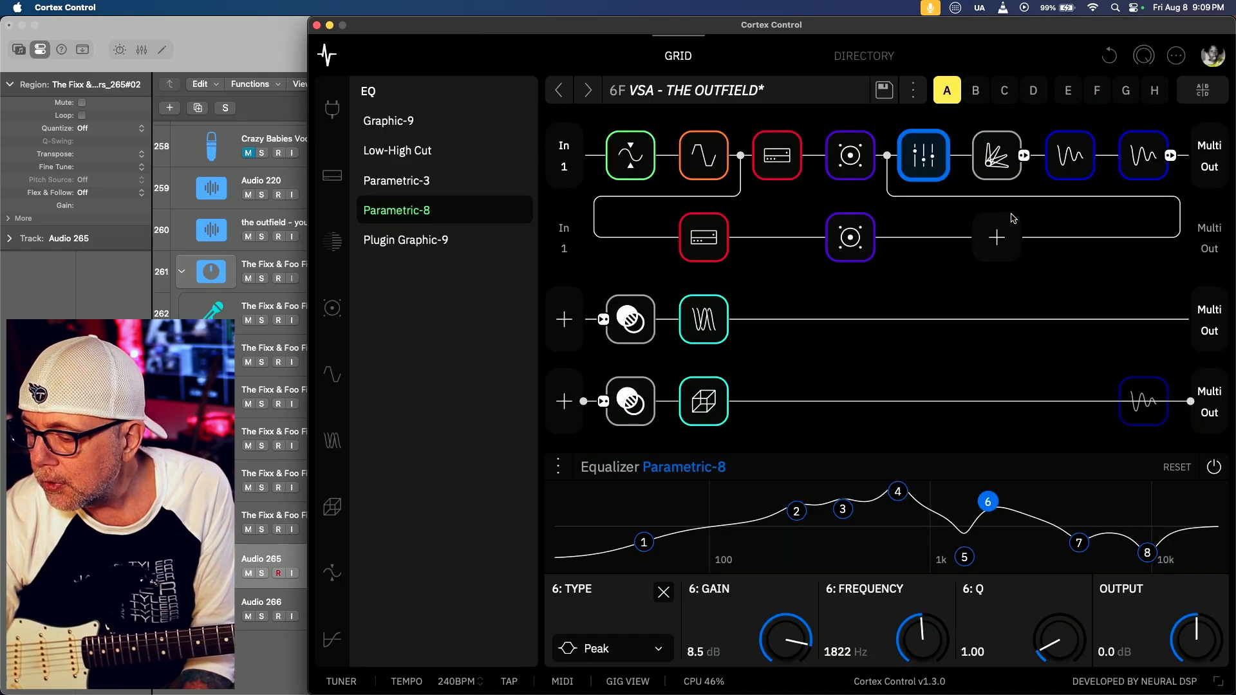
click(1146, 552)
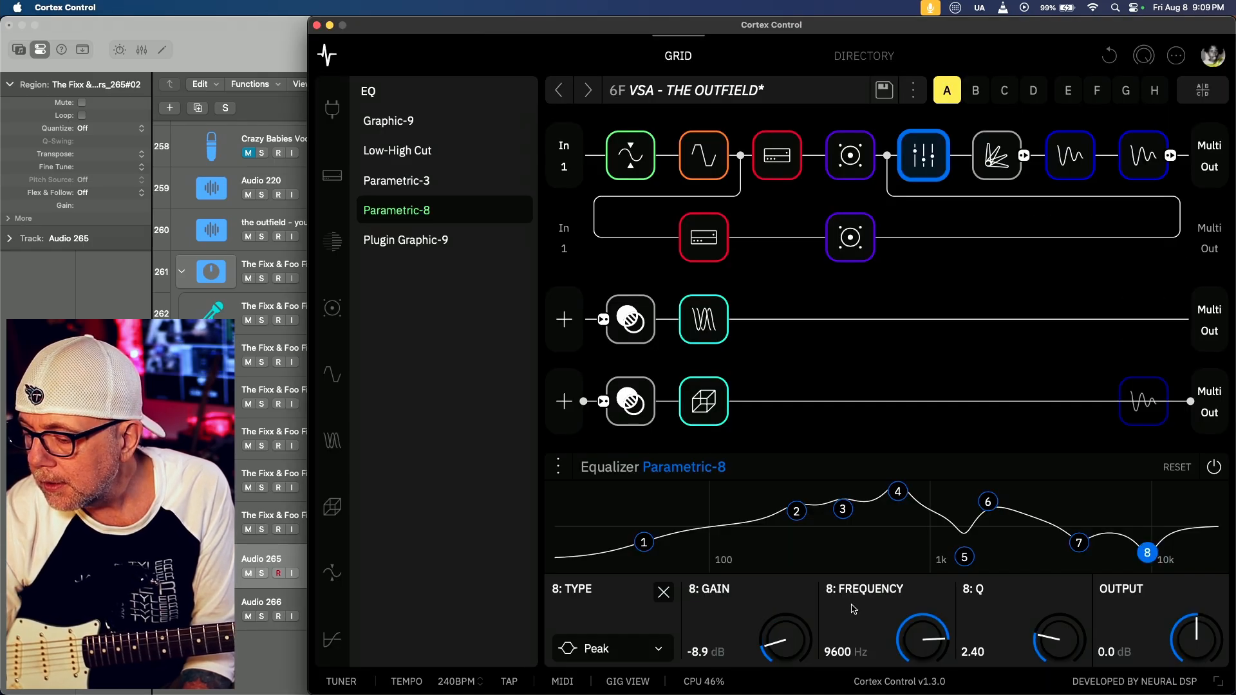
drag(784, 646, 780, 653)
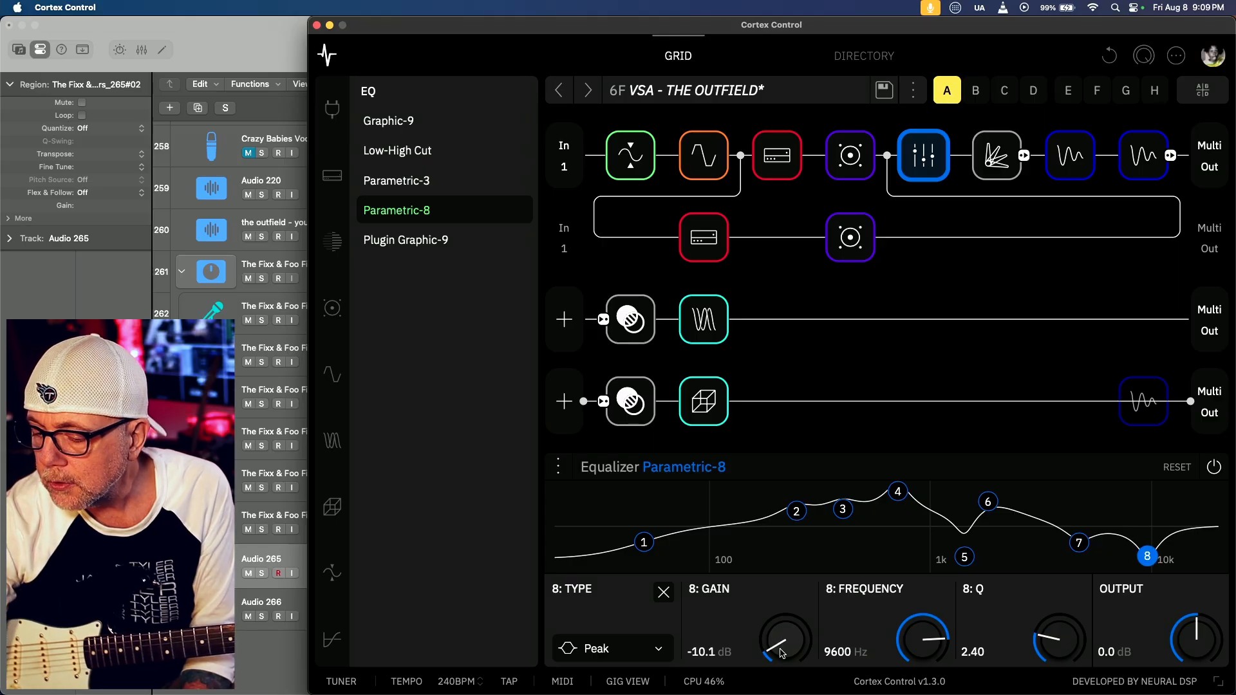
Switch to Logic Pro, nudge Audio 265's Match EQ window upward, and add a new audio track below Audio 266
key(super+Tab)
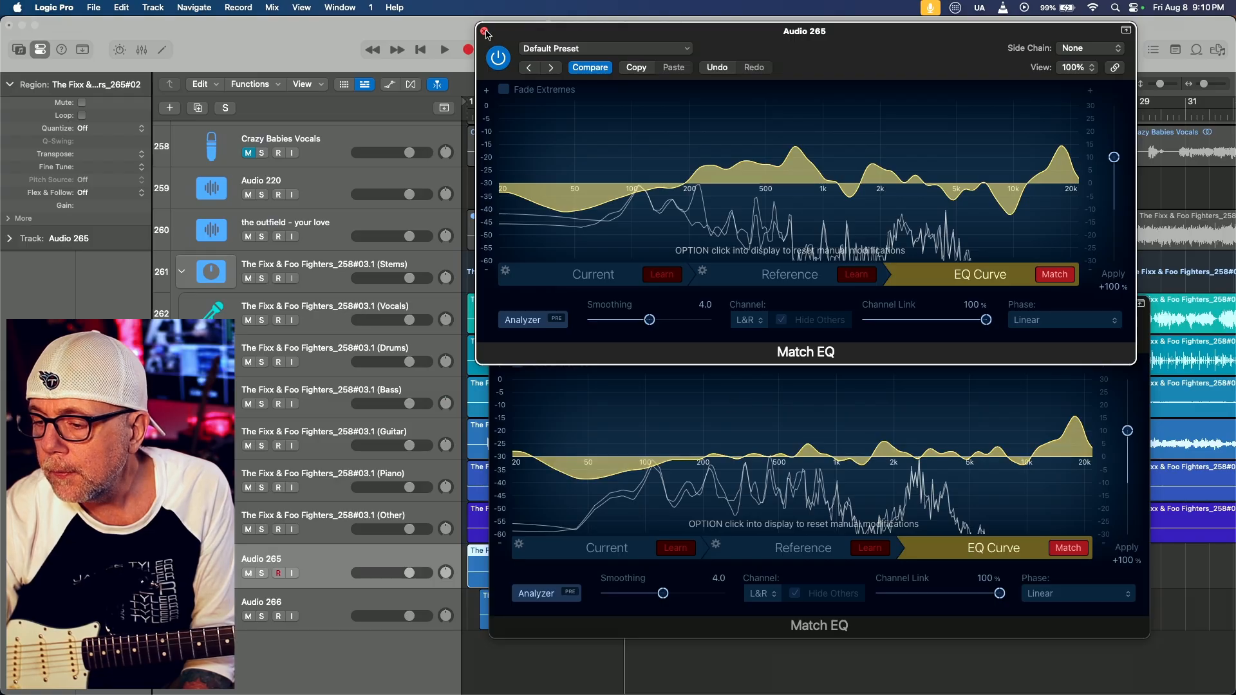
drag(522, 37, 519, 32)
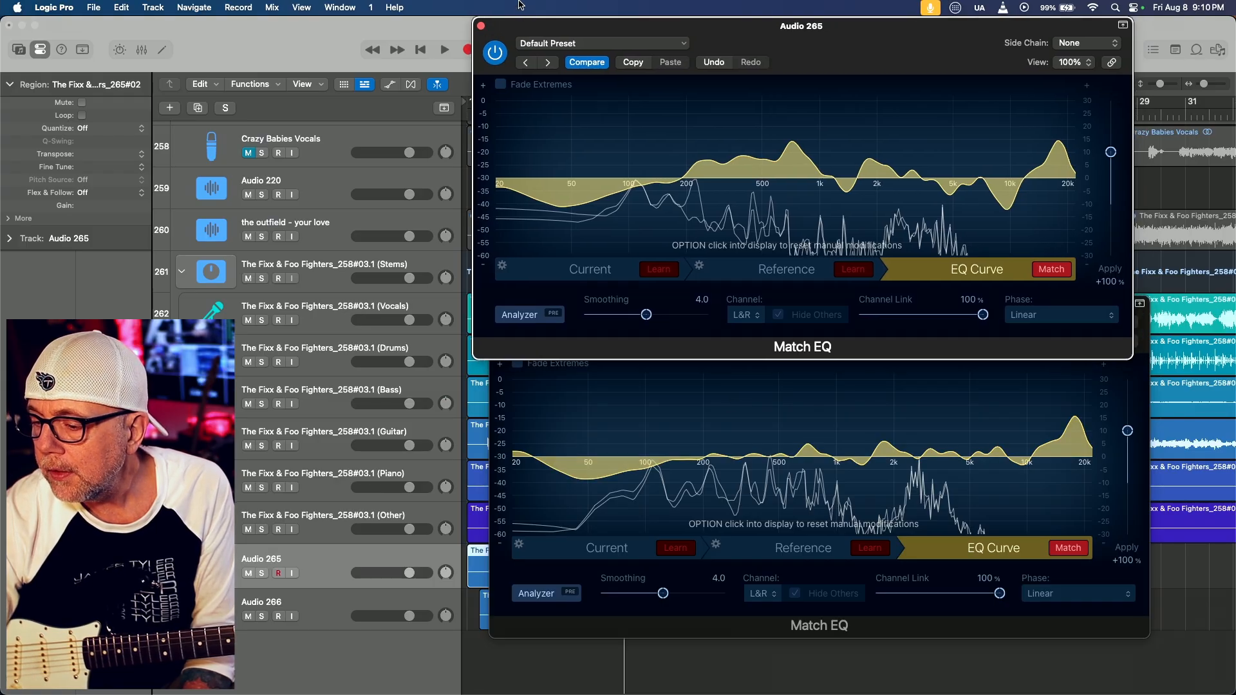
click(315, 660)
click(328, 610)
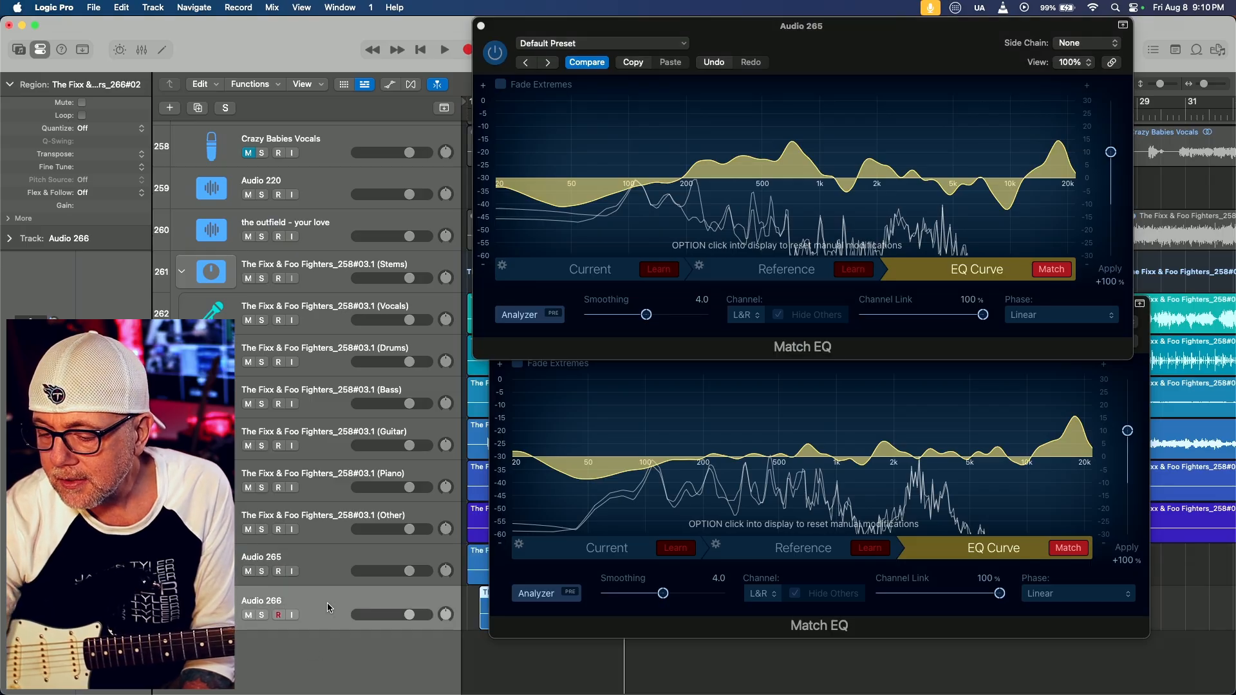
key(alt+super+a)
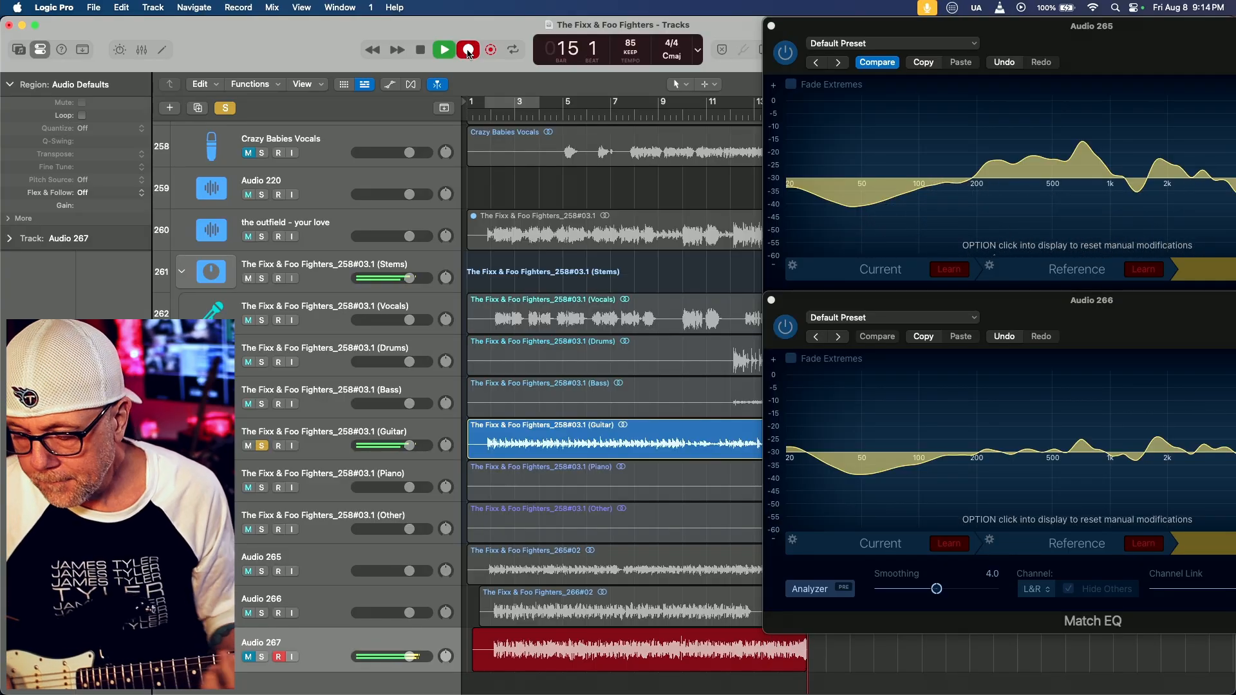
Stop recording the take on Audio 267 and insert a stereo Match EQ on that track
click(468, 50)
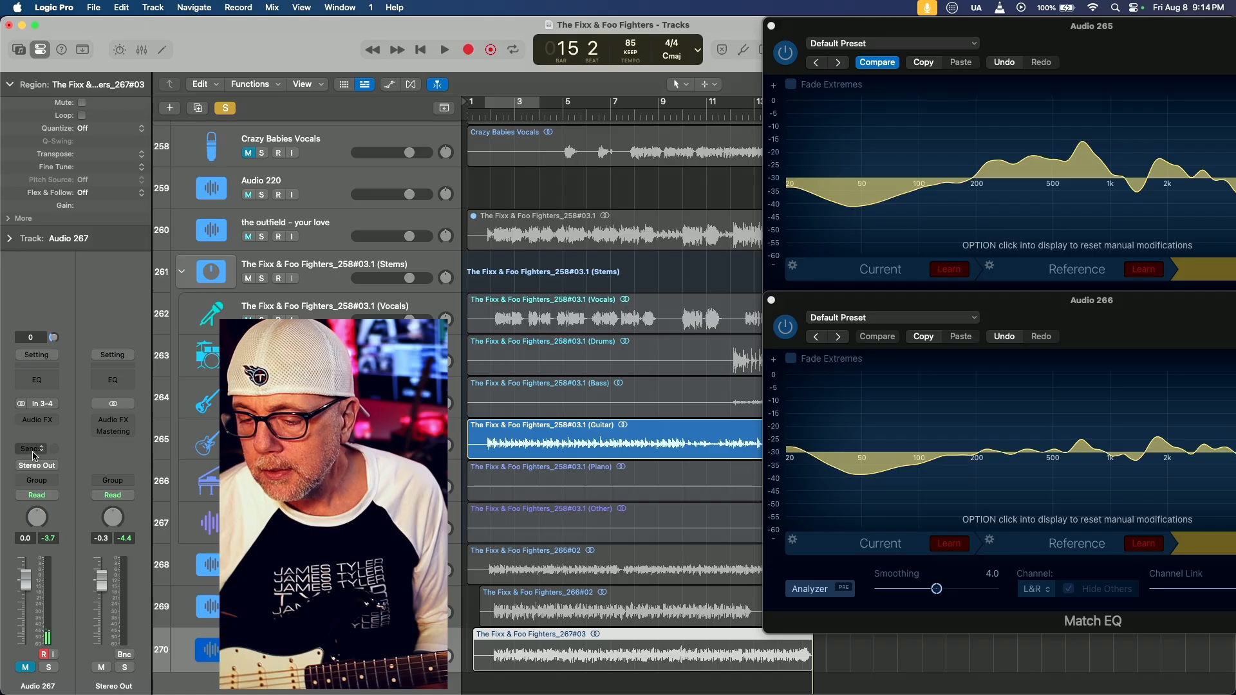
click(42, 421)
mouse_move(128, 423)
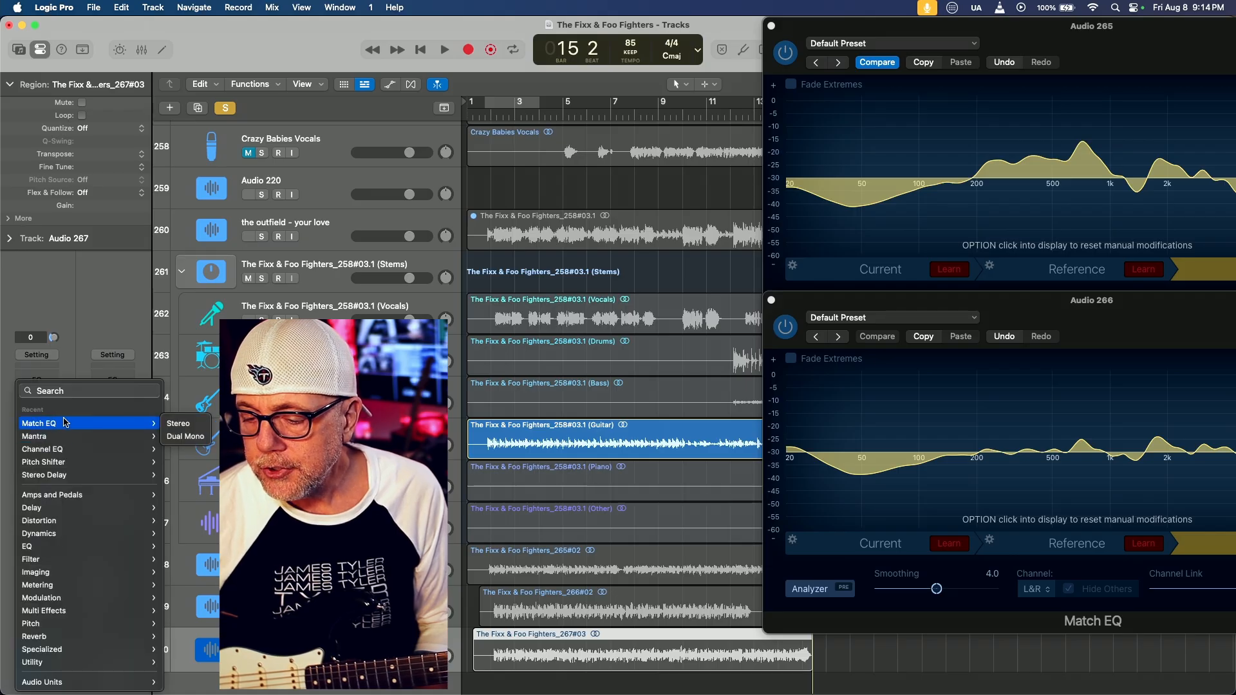
click(167, 423)
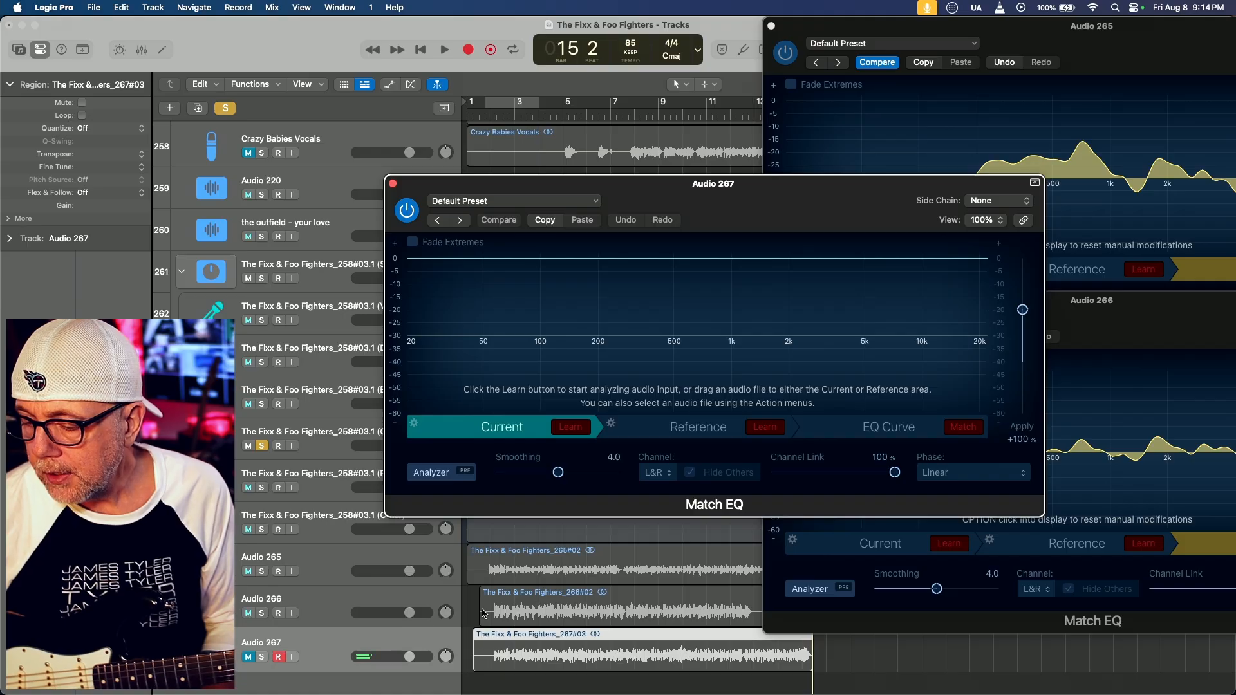
Load the Audio 267 take into its Match EQ as the Current source, and unmute the Audio 267 track
drag(475, 638, 490, 429)
drag(624, 181, 418, 22)
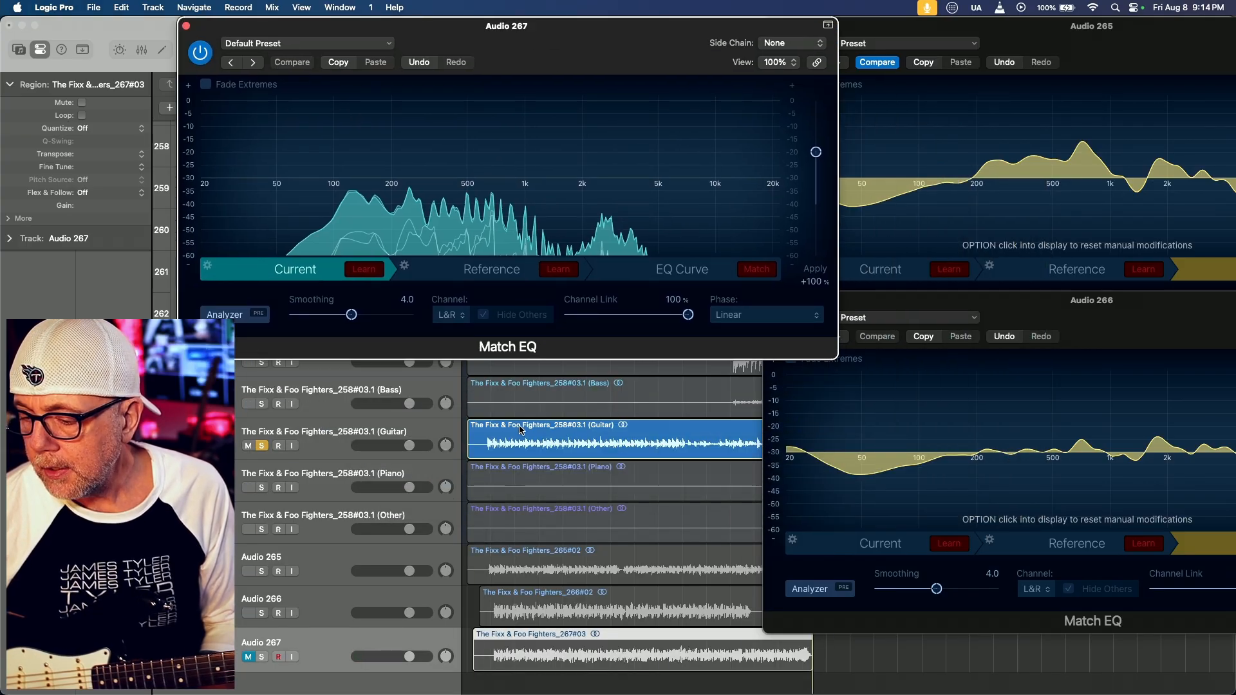
shift+click(244, 602)
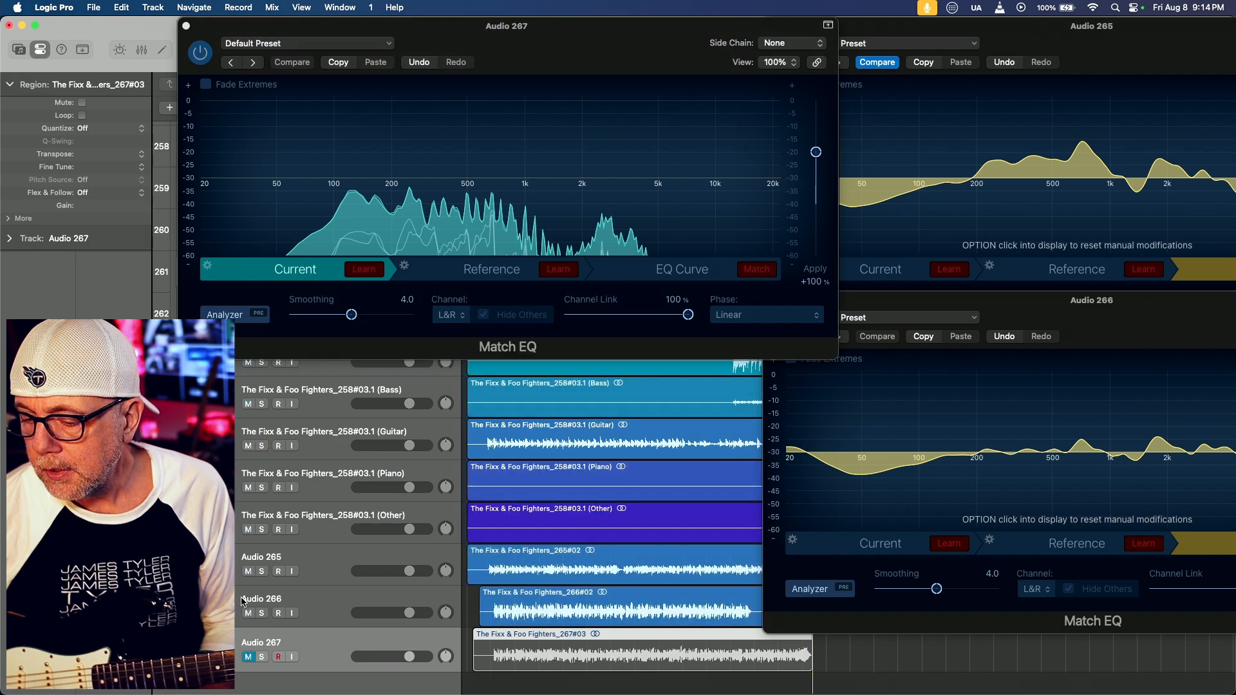
shift+click(245, 657)
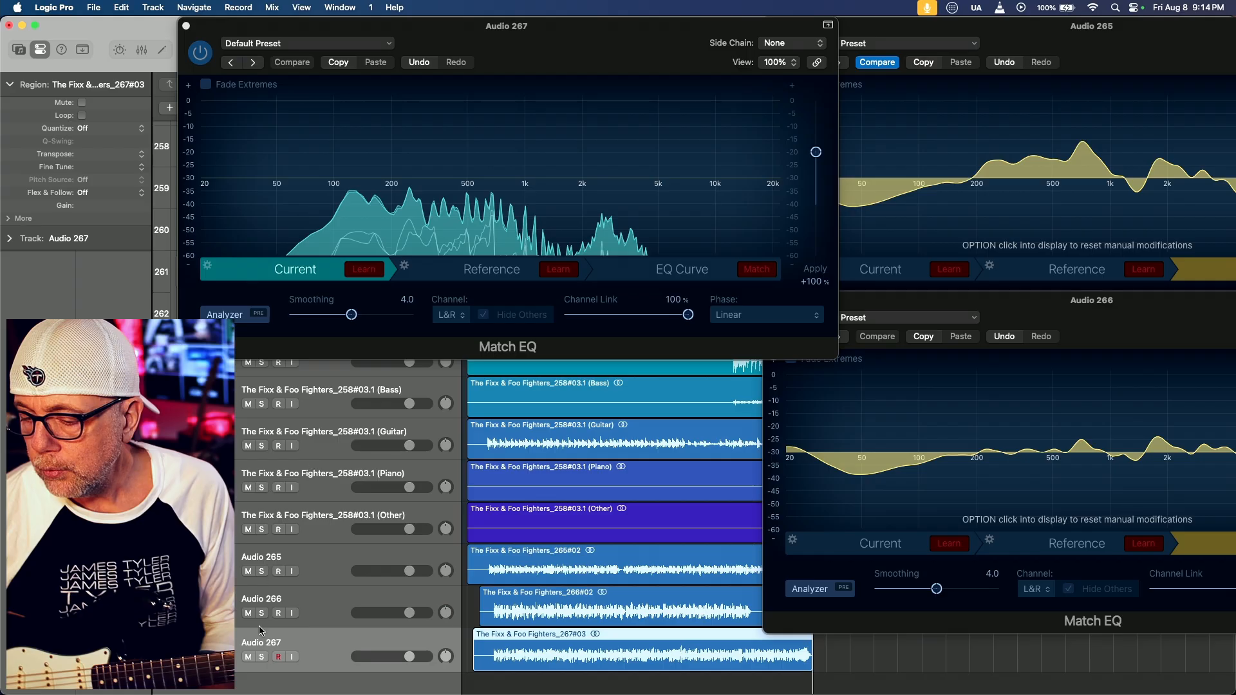
Load the guitar stem region as the Reference in Audio 267's Match EQ and generate the matched EQ curve
click(531, 437)
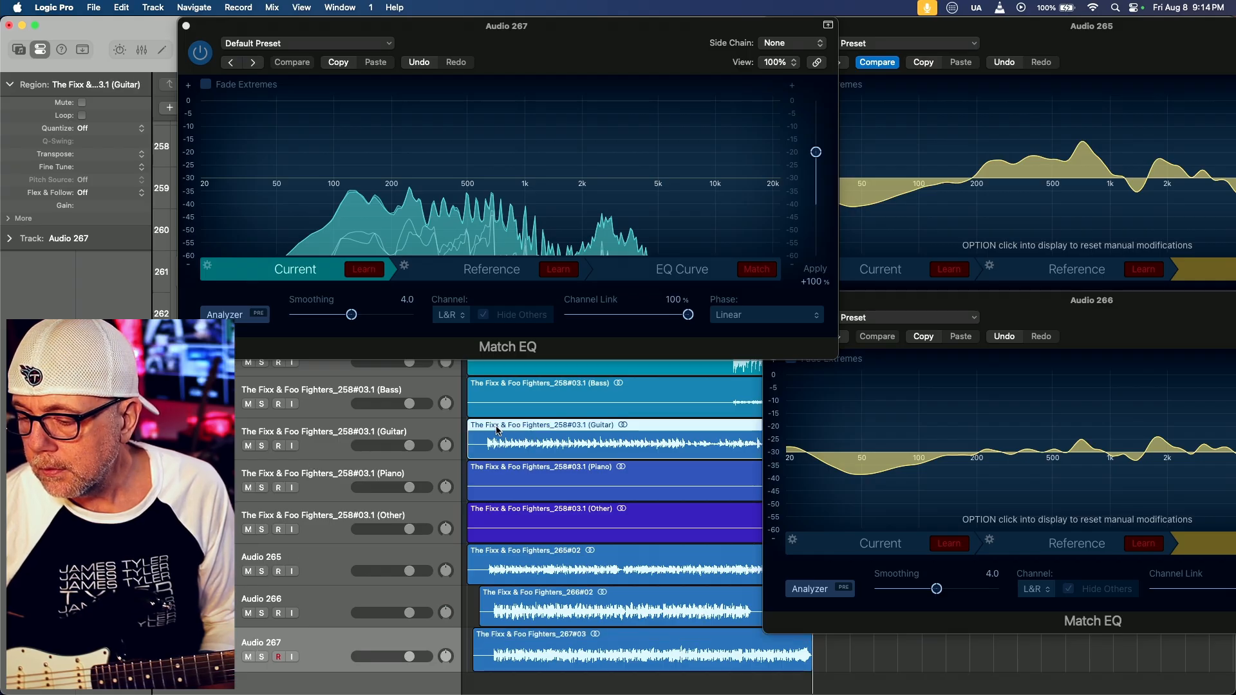
mouse_move(478, 426)
mouse_down()
mouse_move(495, 258)
mouse_move(501, 274)
mouse_up()
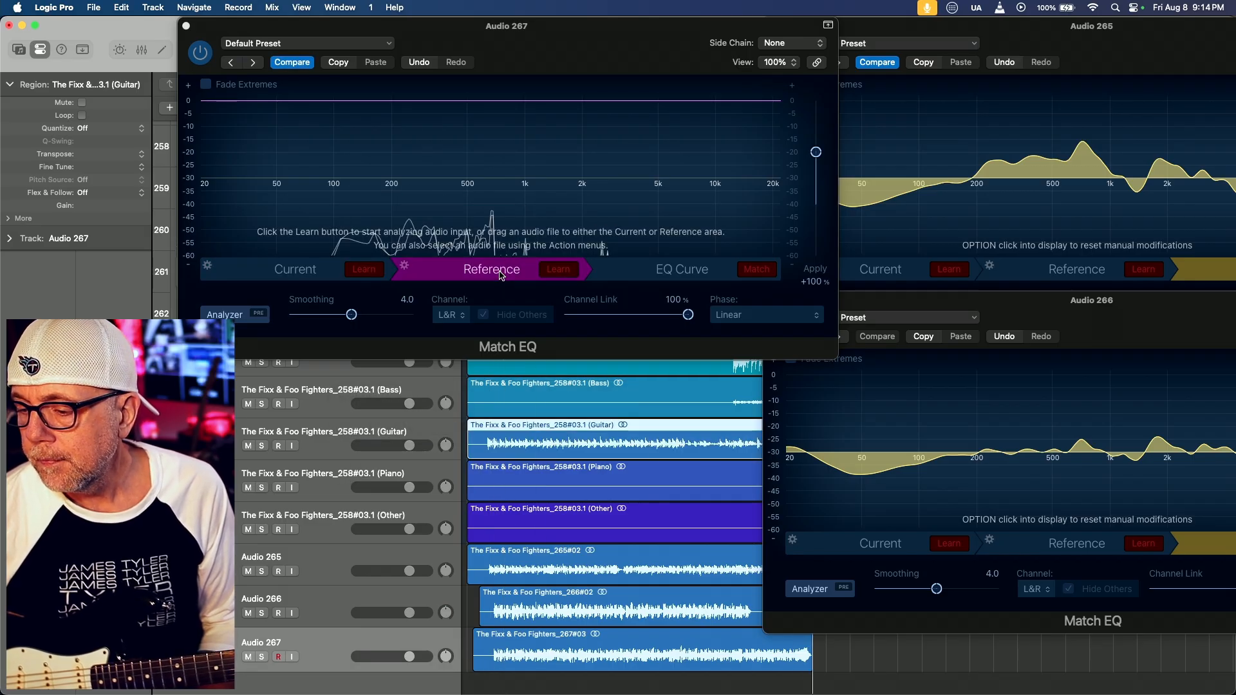
click(757, 272)
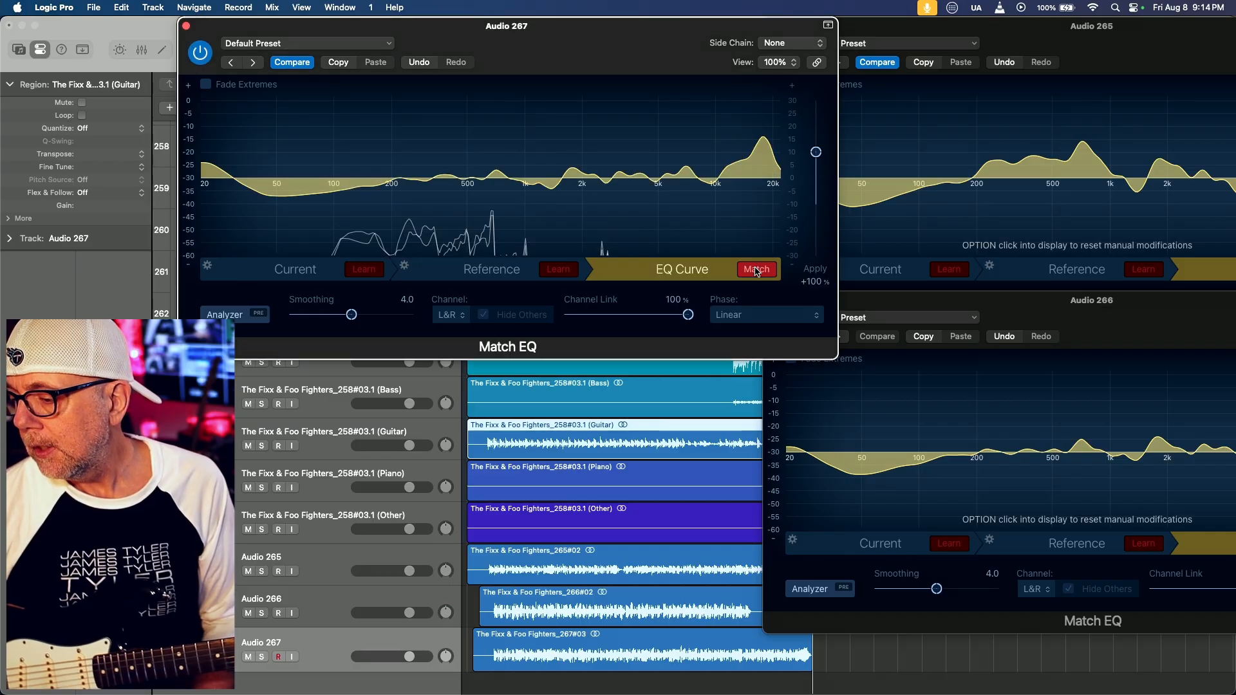
Arrange the Match EQ windows with Audio 267 directly above Audio 266 so their EQ curves line up for comparison
drag(603, 40, 580, 240)
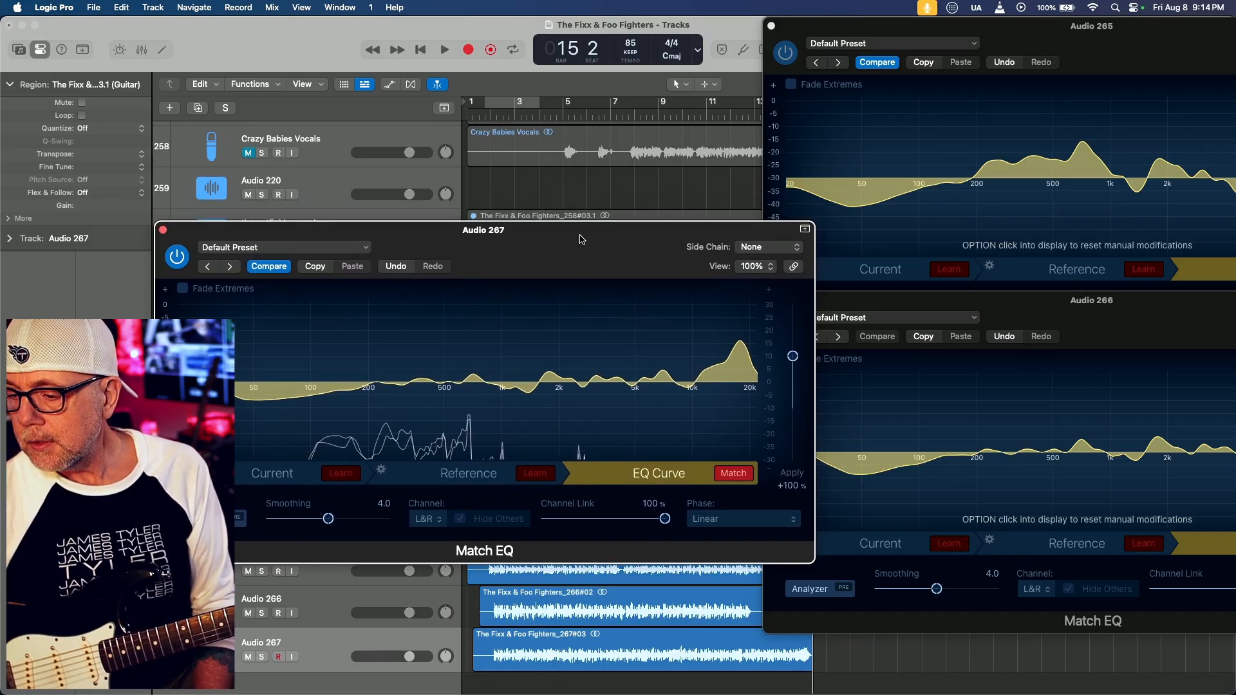
drag(580, 240, 910, 38)
click(965, 403)
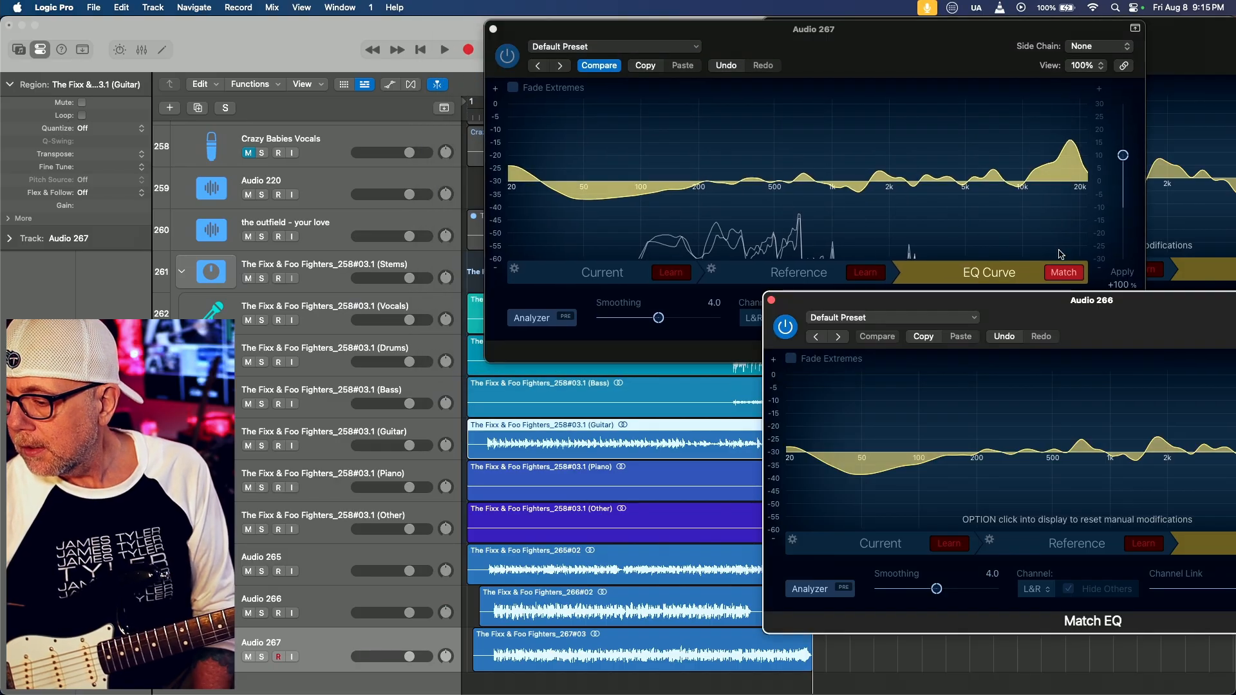
drag(1052, 309, 791, 250)
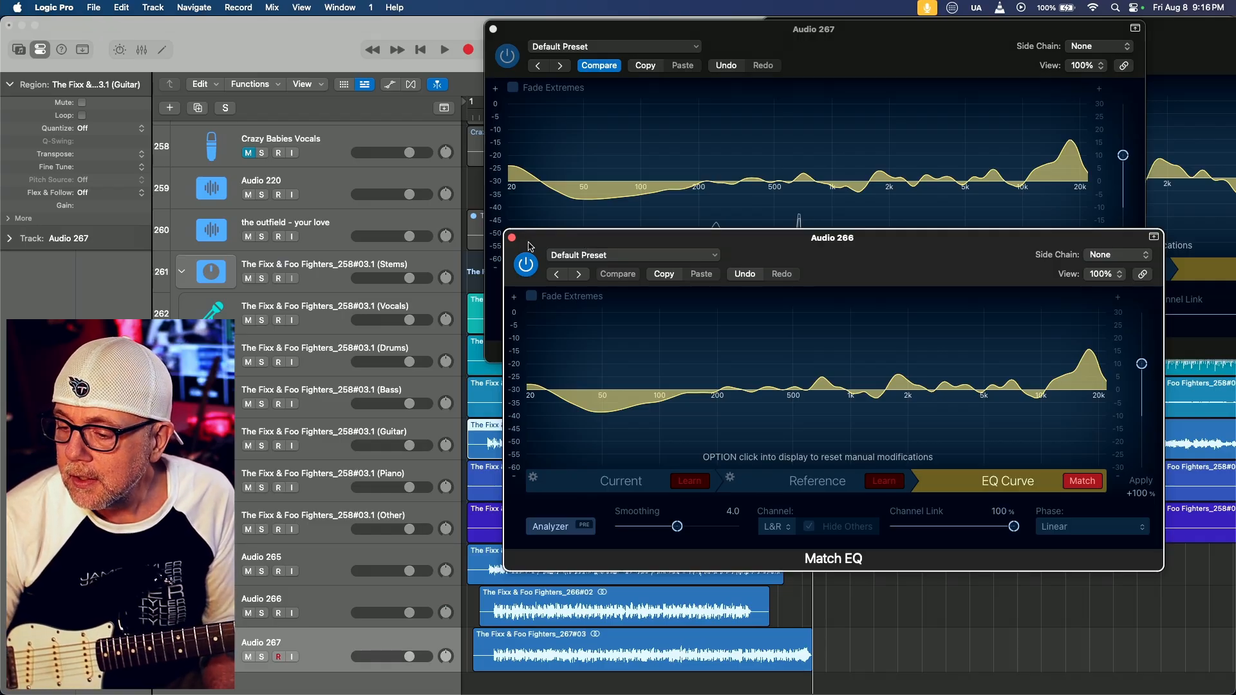
drag(541, 246, 525, 327)
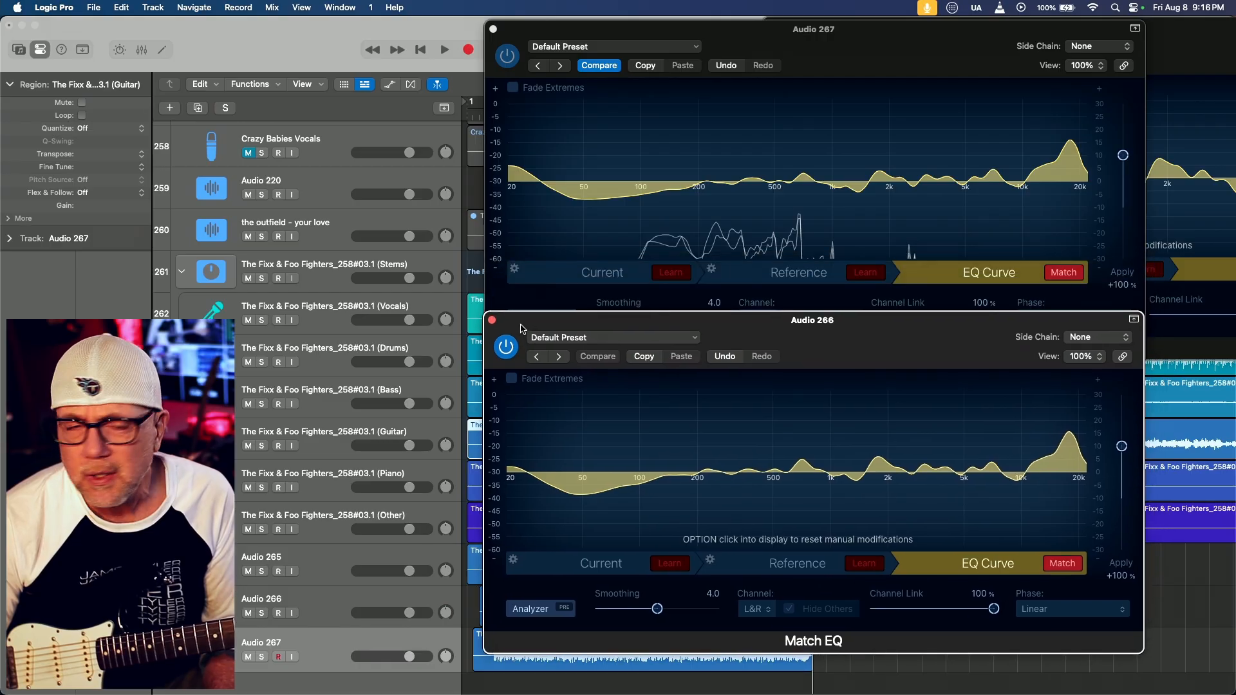